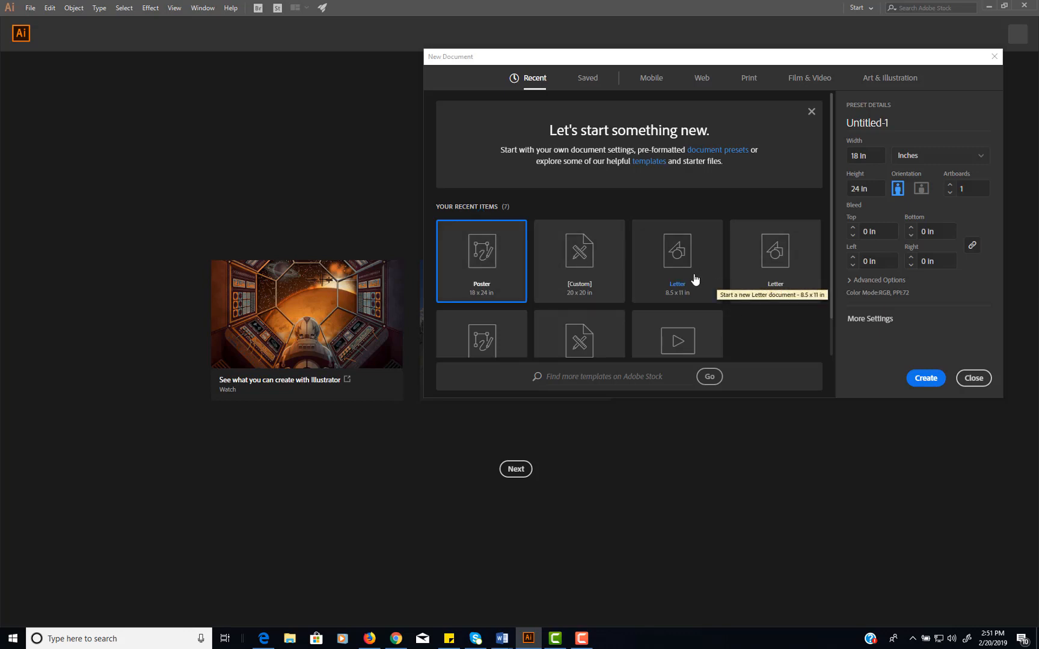
# Create a new portrait Poster document measuring 18 x 24 in, with inches as the unit
pyautogui.click(927, 161)
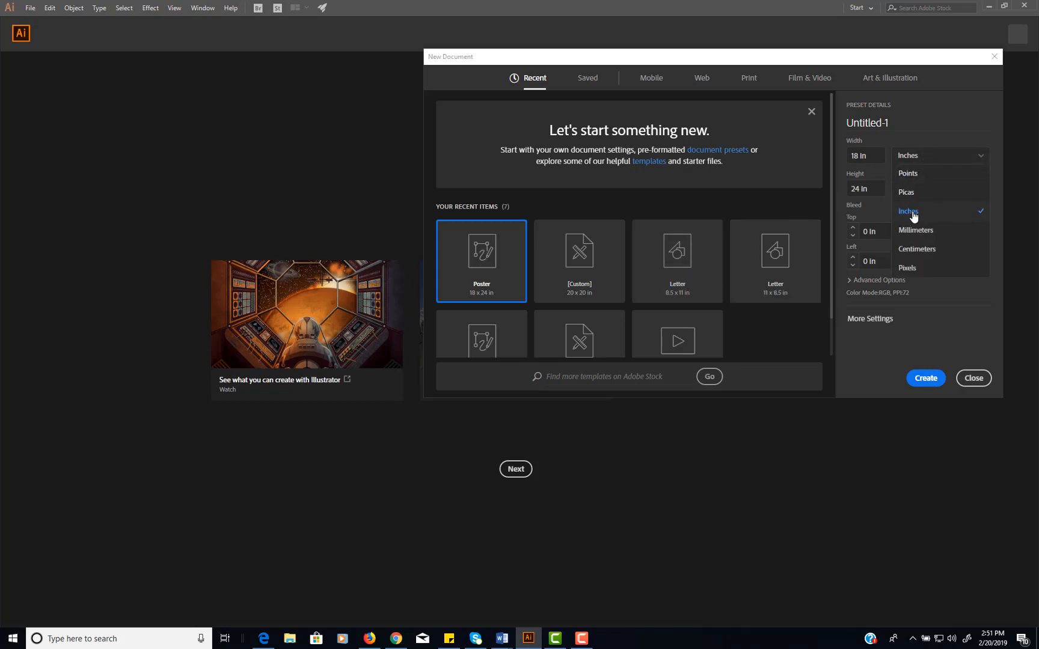
pyautogui.click(926, 378)
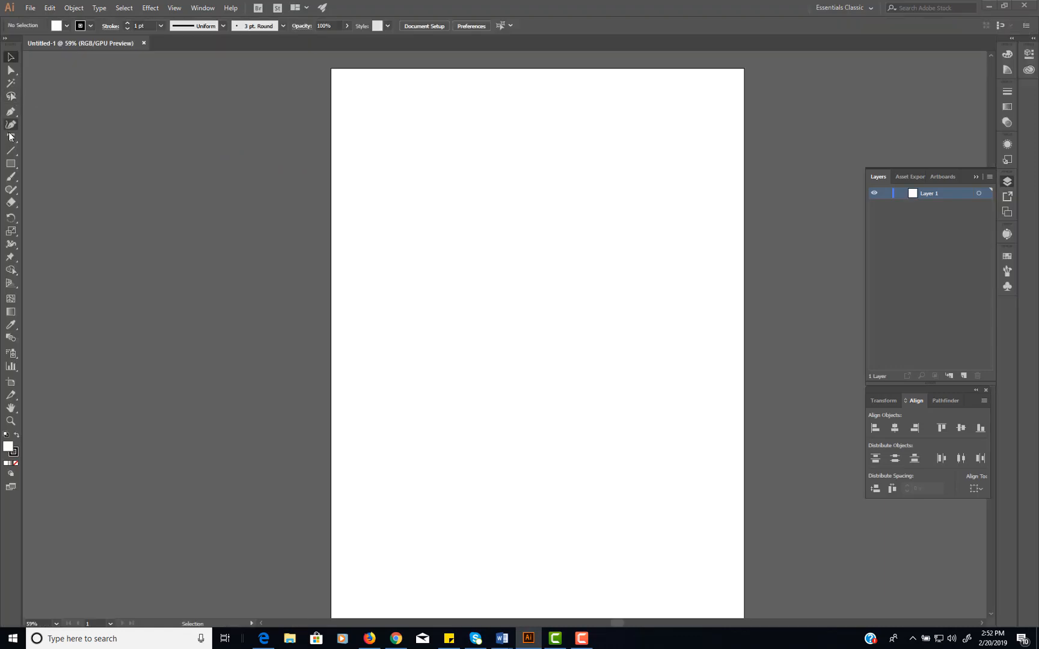
# Draw a circle about 0.47 in across with the Ellipse tool near the artboard's upper-left corner
pyautogui.click(12, 167)
pyautogui.click(12, 166)
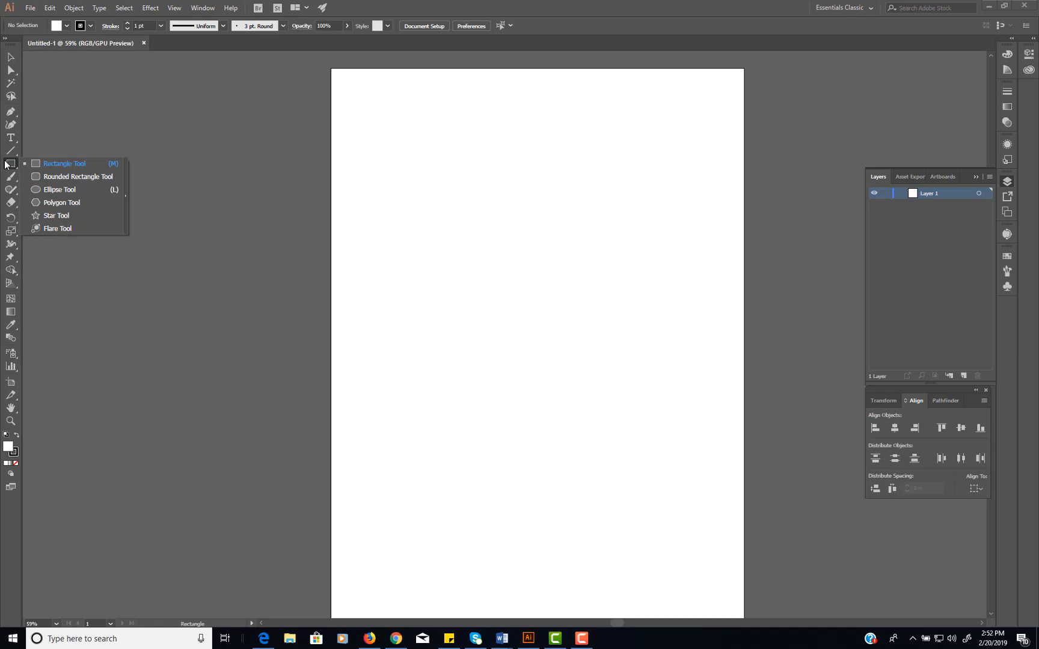
pyautogui.click(58, 190)
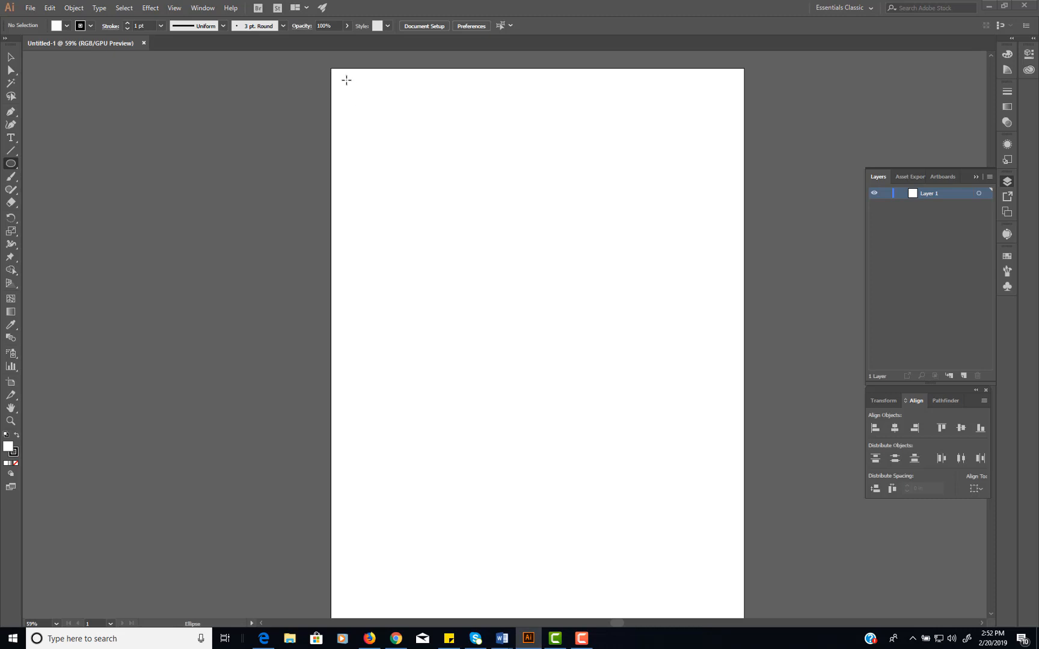
pyautogui.moveTo(344, 84)
pyautogui.mouseDown()
pyautogui.moveTo(385, 113)
pyautogui.moveTo(378, 137)
pyautogui.moveTo(363, 120)
pyautogui.moveTo(360, 137)
pyautogui.moveTo(377, 108)
pyautogui.moveTo(356, 93)
pyautogui.mouseUp()
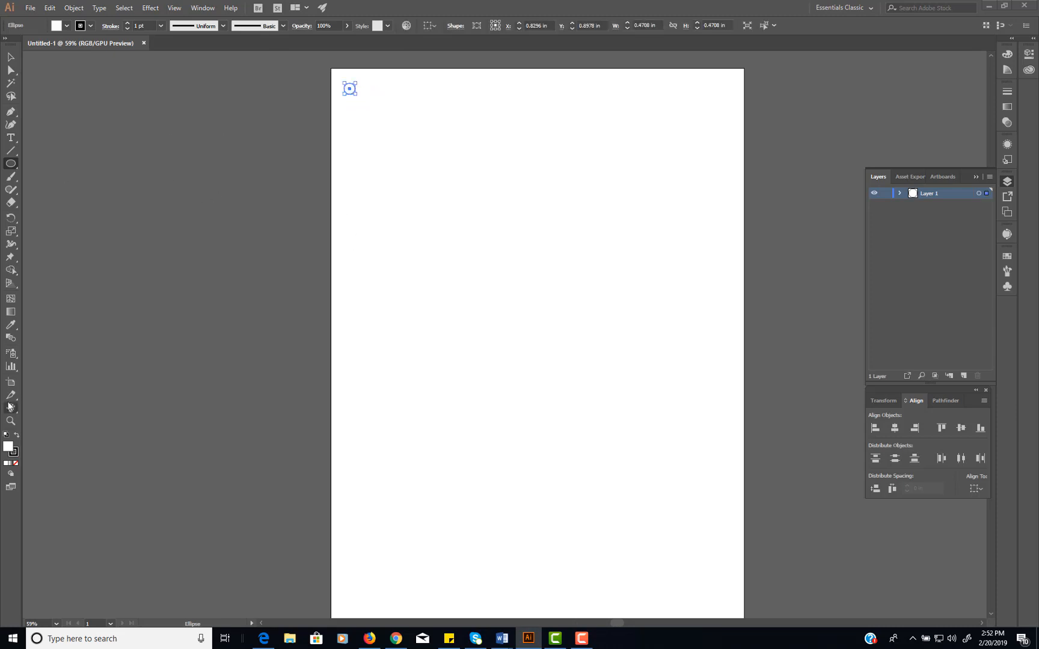
# Remove the circle's stroke and set its fill to black, 000000
pyautogui.click(15, 453)
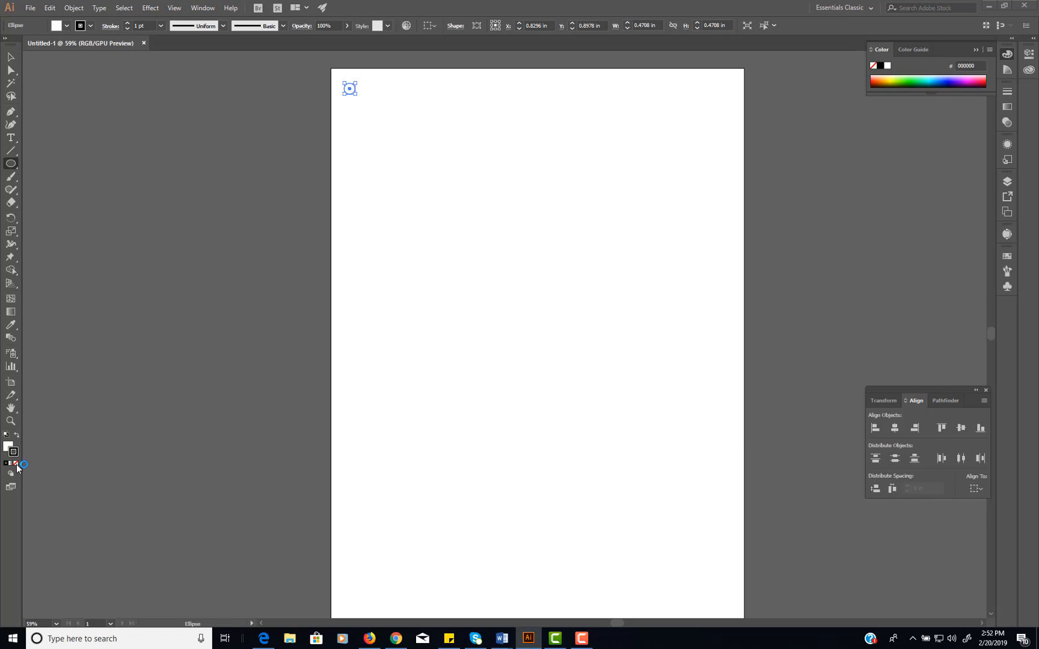
pyautogui.click(16, 463)
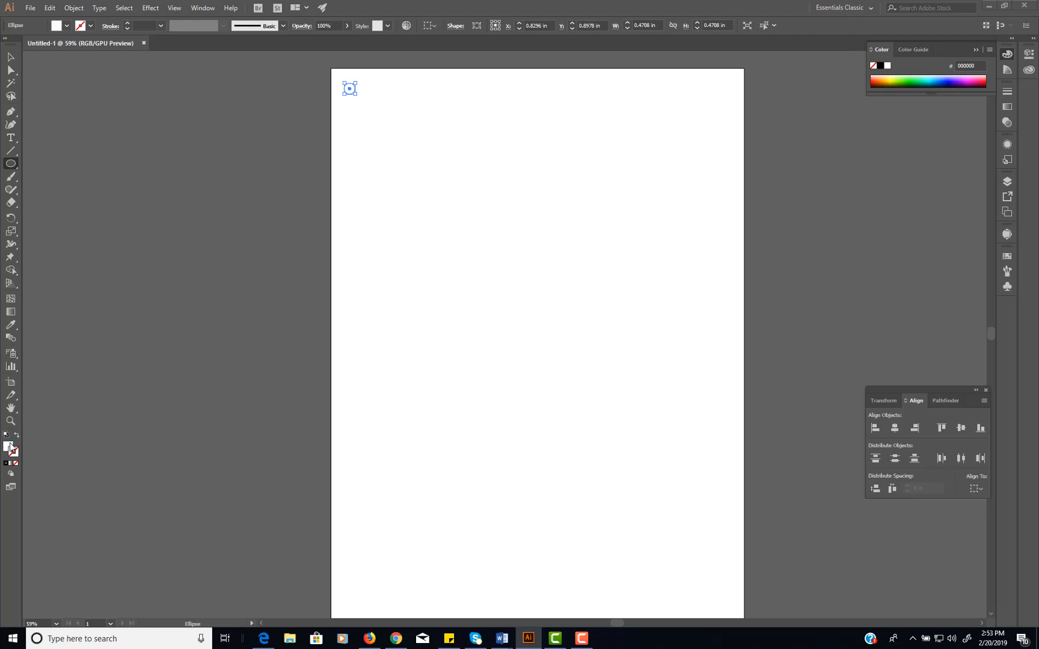
pyautogui.click(8, 448)
pyautogui.doubleClick(10, 448)
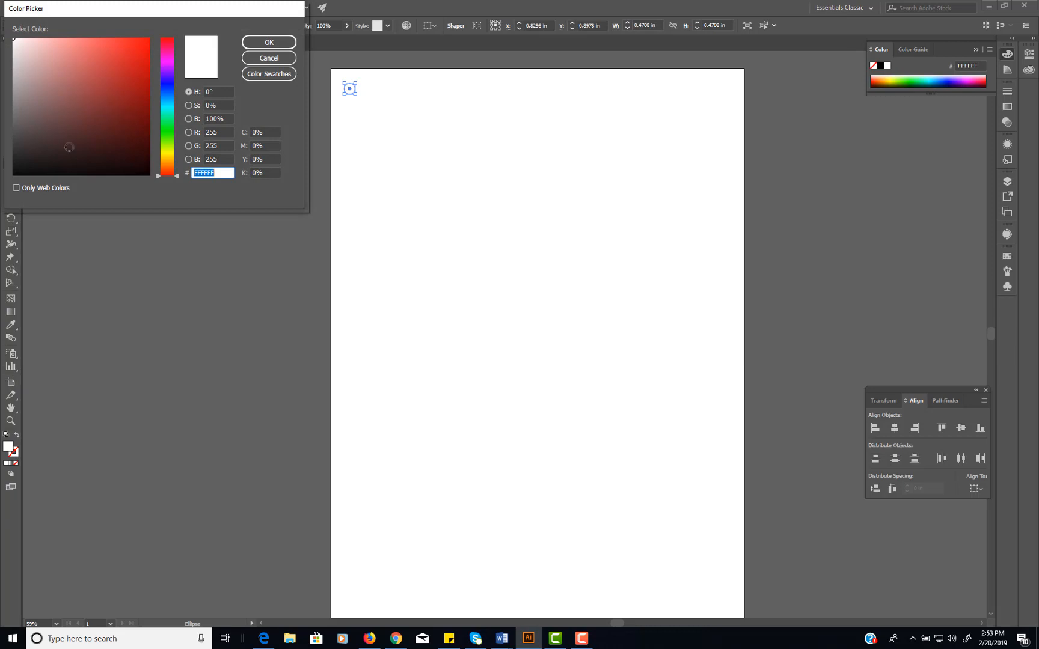
pyautogui.click(55, 122)
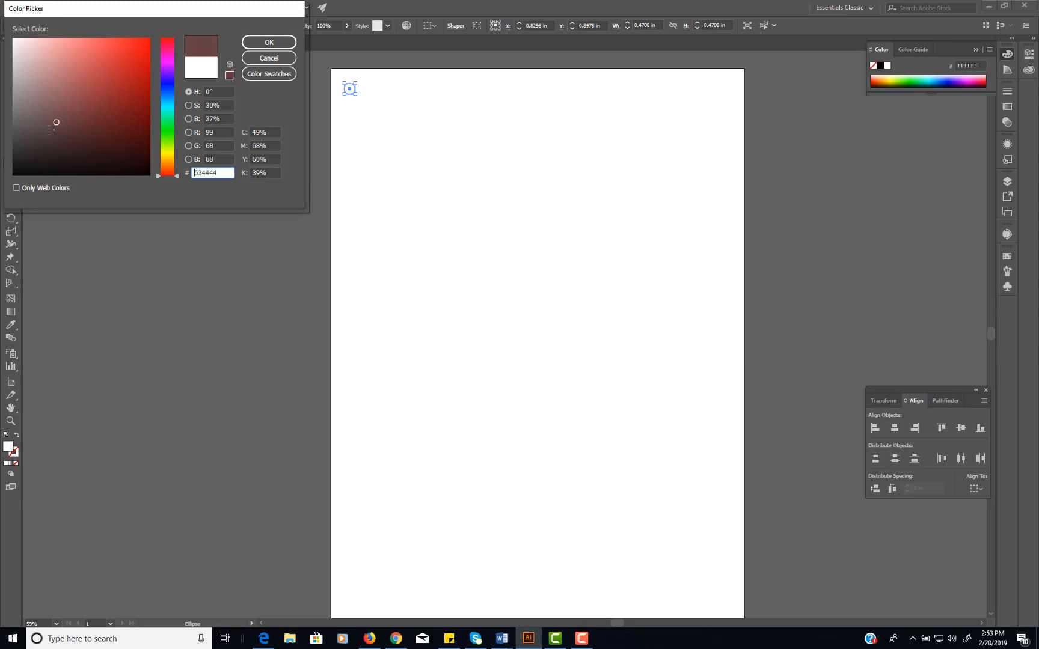
pyautogui.moveTo(51, 128); pyautogui.dragTo(3, 183)
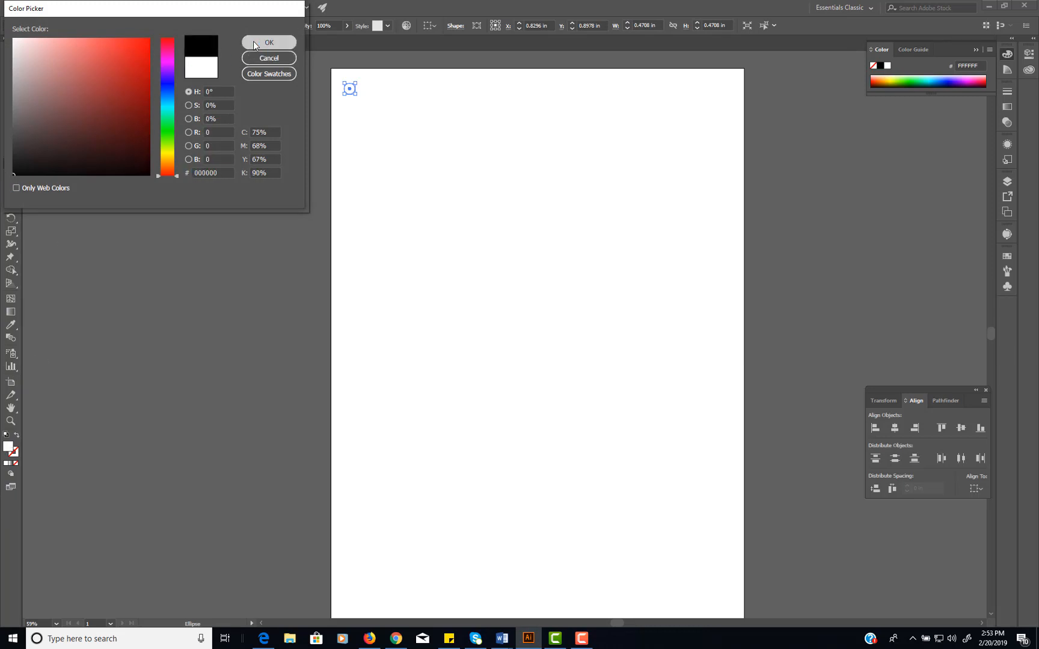
pyautogui.click(253, 40)
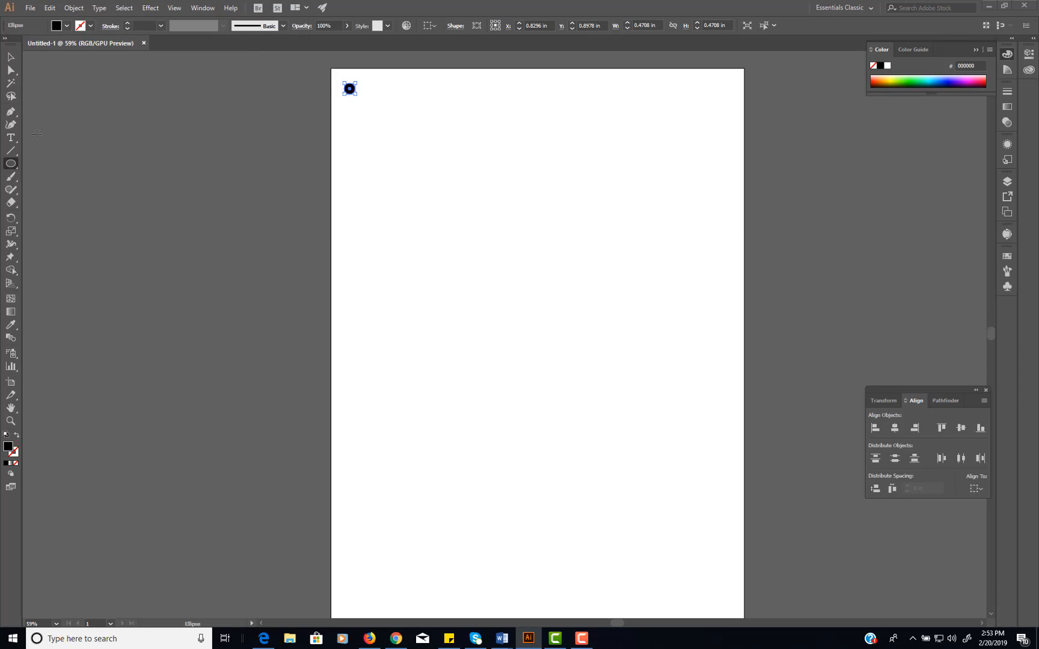
# Move the black circle into the artboard's upper-left corner so it touches both the top and left edges
pyautogui.click(14, 57)
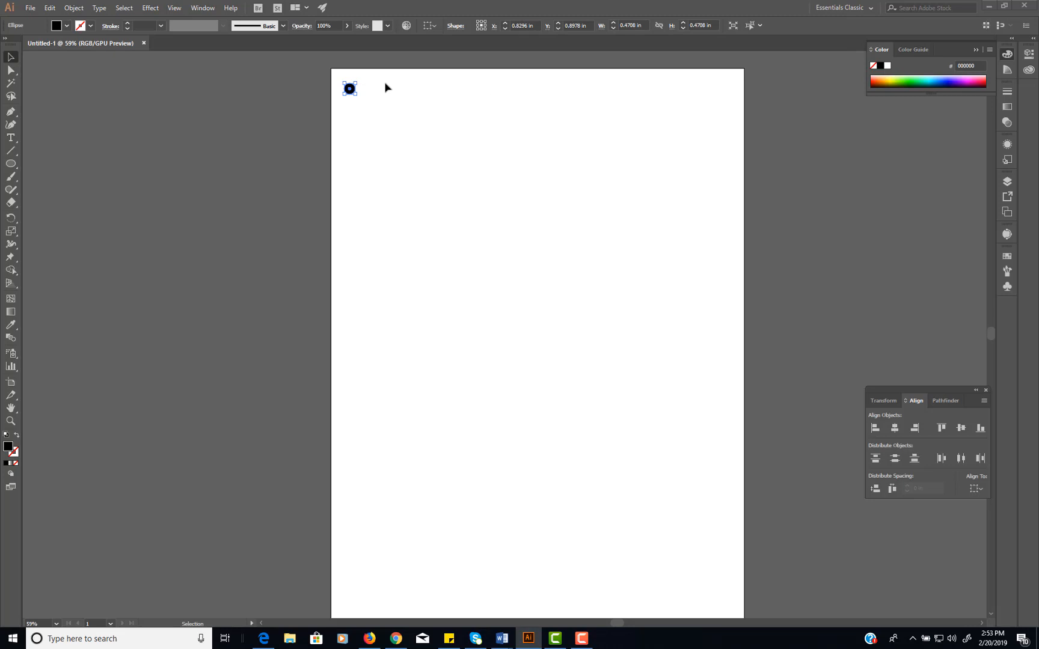
pyautogui.press('z')
pyautogui.moveTo(414, 87); pyautogui.dragTo(512, 113)
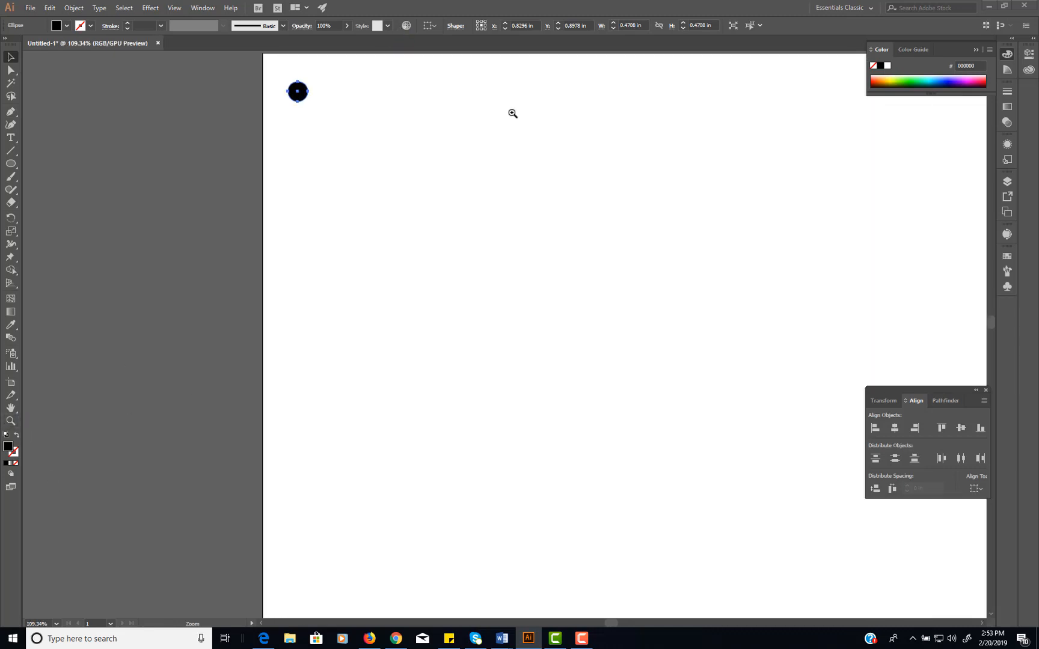
pyautogui.moveTo(640, 95); pyautogui.dragTo(581, 148)
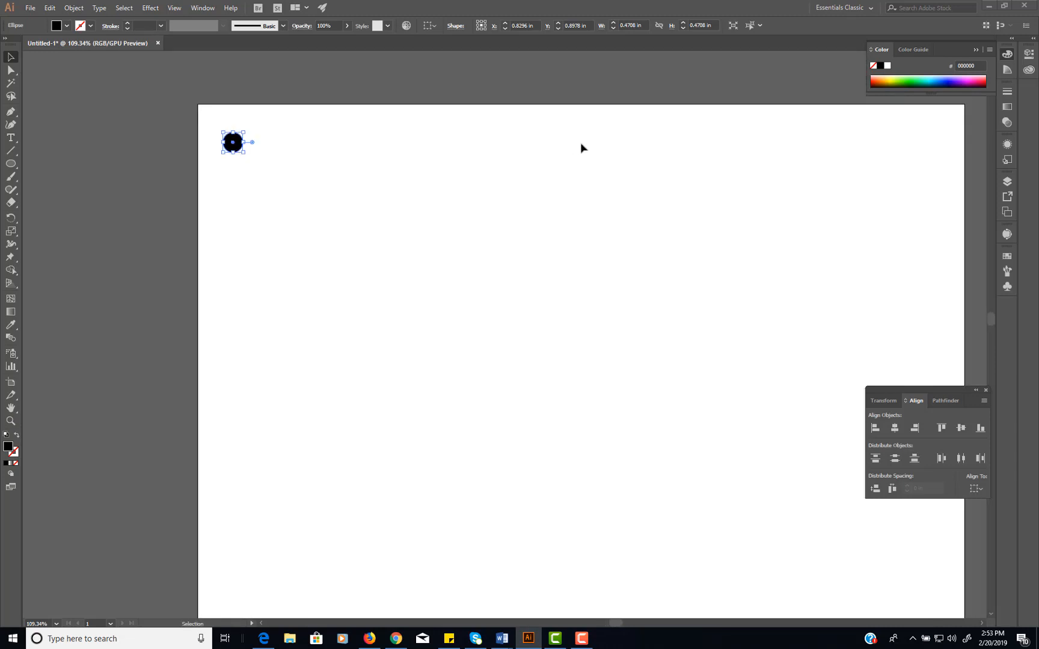
pyautogui.press('space')
pyautogui.press('space')
pyautogui.moveTo(594, 144); pyautogui.dragTo(498, 205)
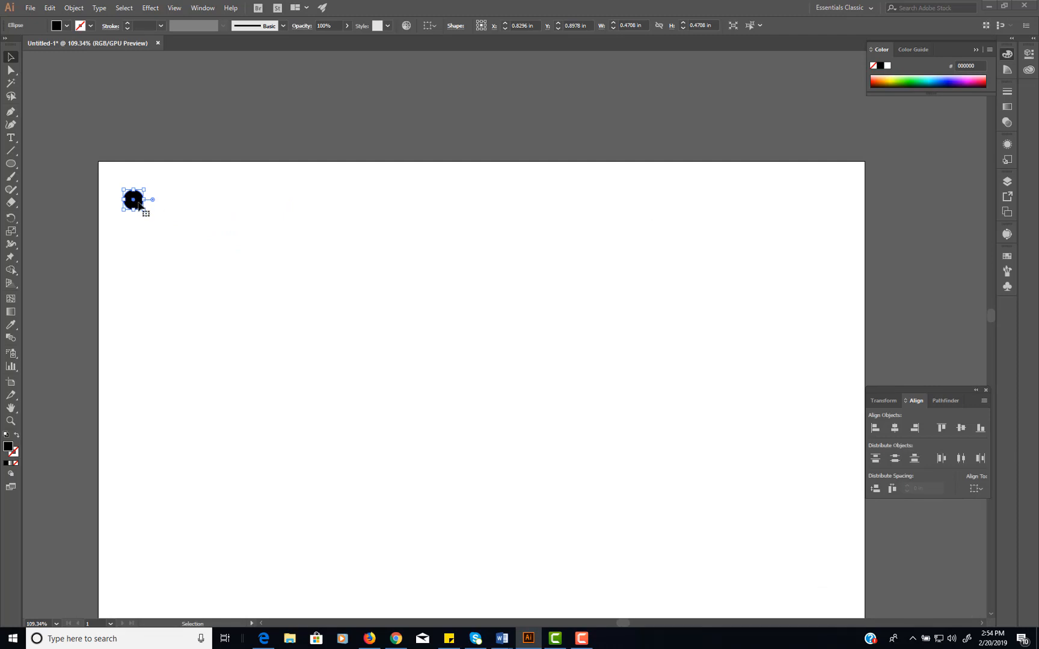
pyautogui.moveTo(137, 202); pyautogui.dragTo(111, 175)
# Duplicate the corner circle and place the copy just to its right, leaving a small gap
pyautogui.click(50, 9)
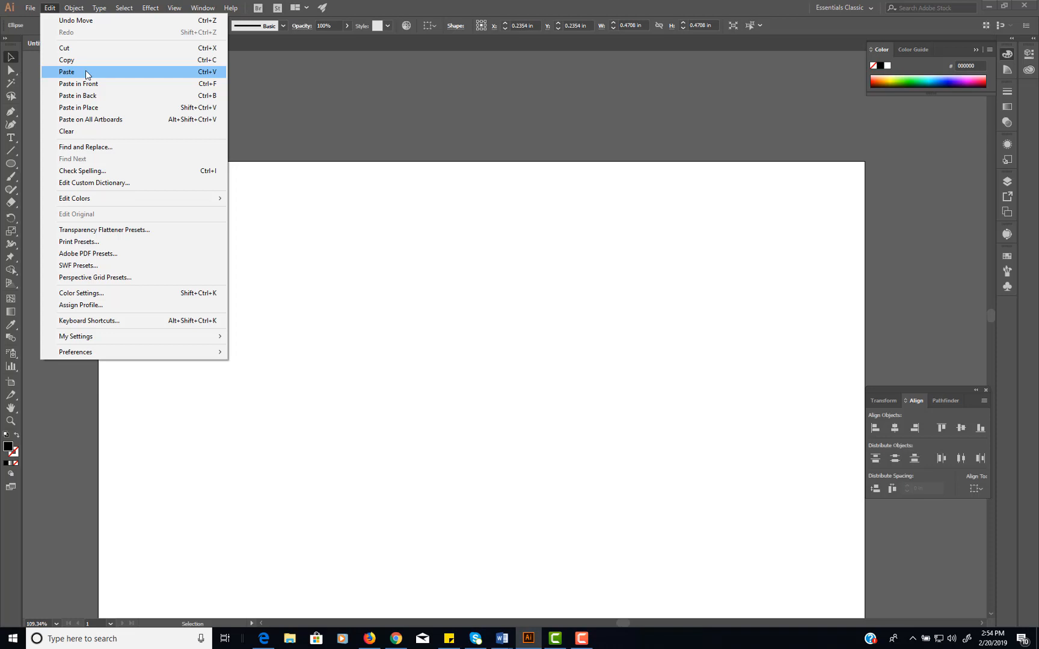
pyautogui.click(68, 71)
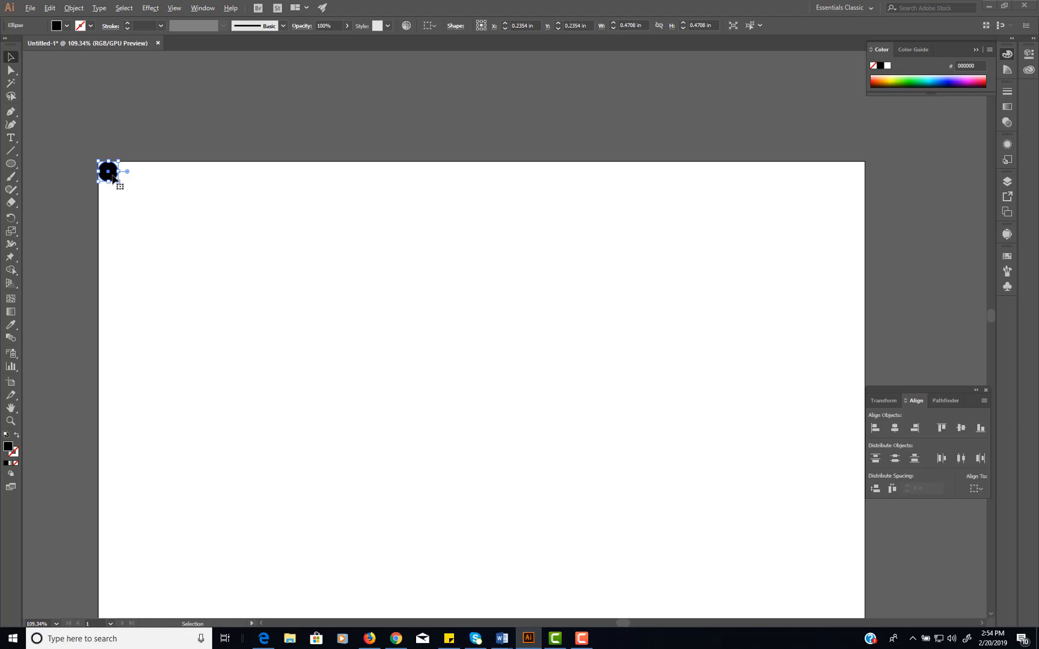
pyautogui.moveTo(113, 178); pyautogui.dragTo(139, 180)
# Duplicate the pair of circles to the right, and duplicate the resulting four again to make a row of eight
pyautogui.hotkey('ctrl', 'a')
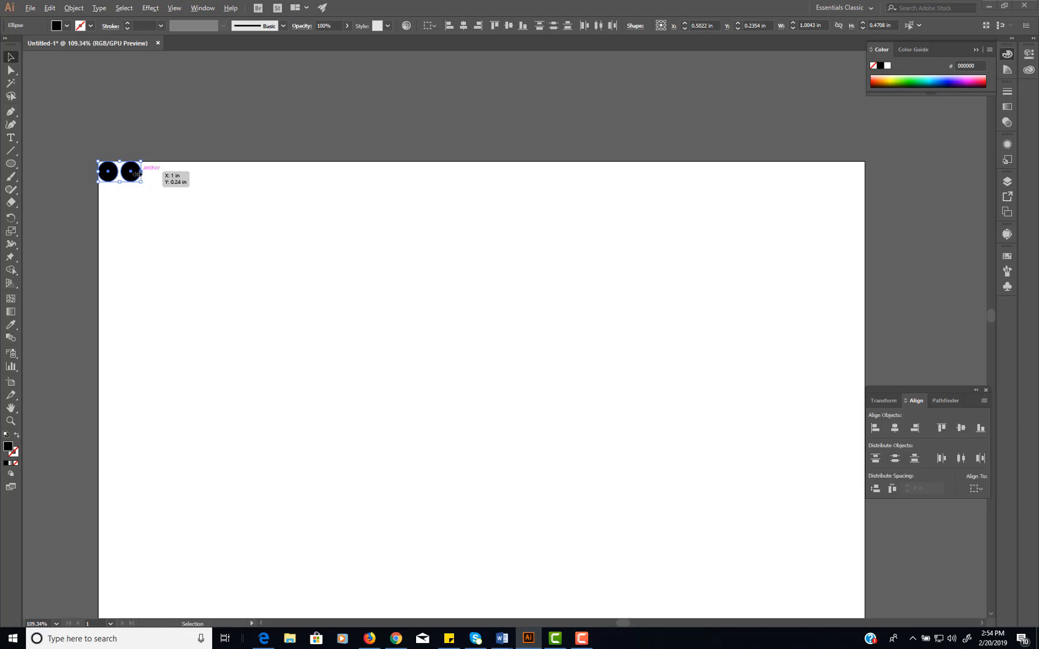
pyautogui.moveTo(134, 175); pyautogui.dragTo(178, 182)
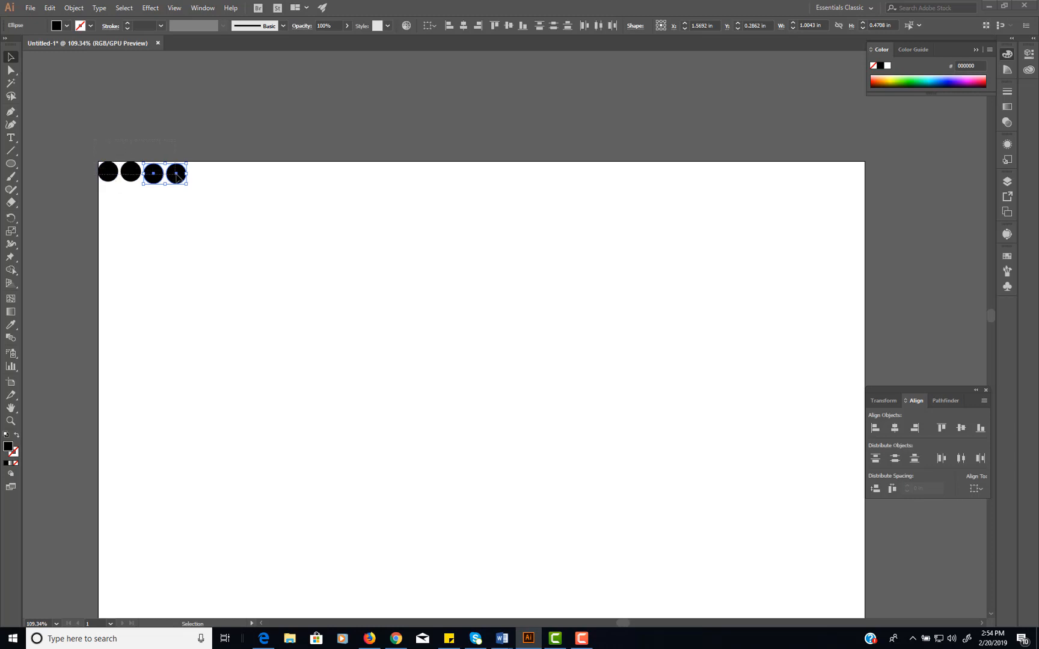
pyautogui.hotkey('ctrl', 'a')
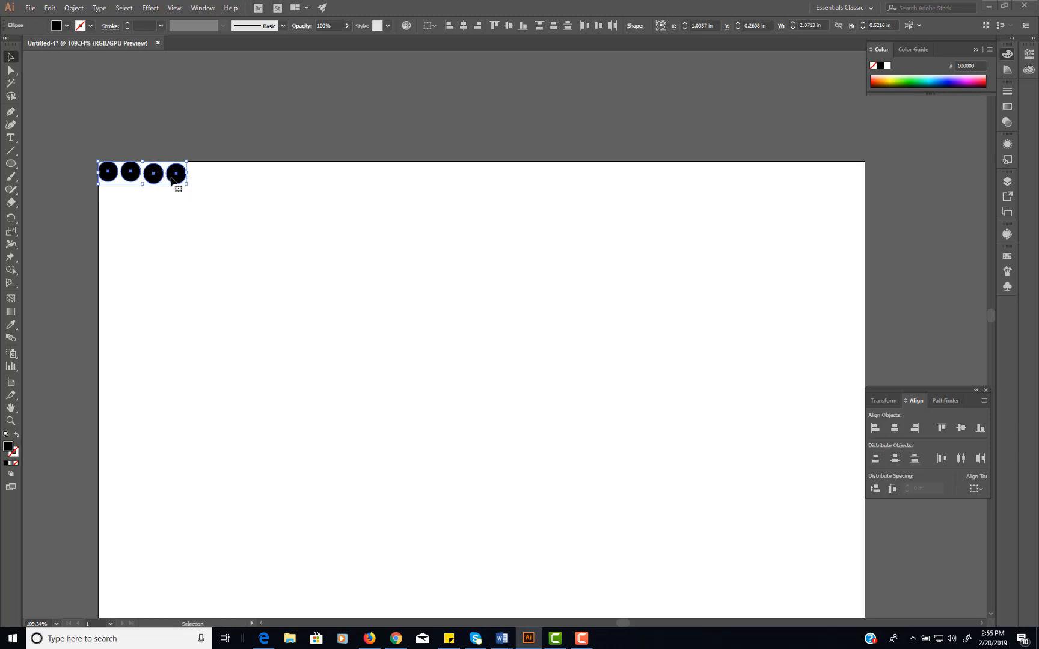
pyautogui.moveTo(172, 179); pyautogui.dragTo(263, 180)
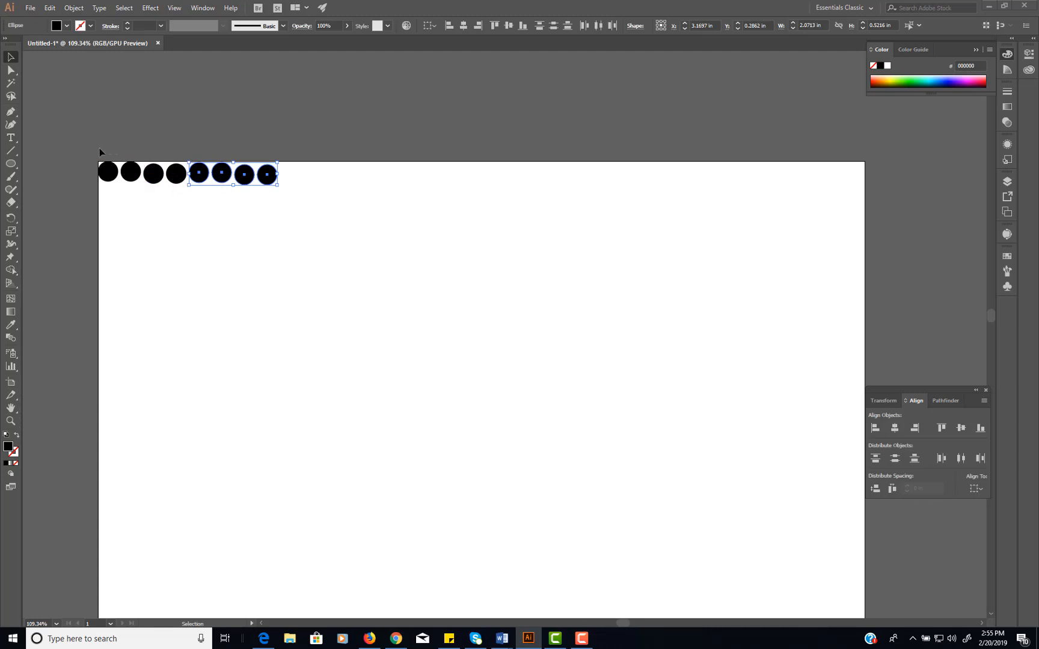
# Duplicate the whole row of eight circles to the right, and duplicate the resulting sixteen to make a row of 32
pyautogui.moveTo(100, 147); pyautogui.dragTo(264, 182)
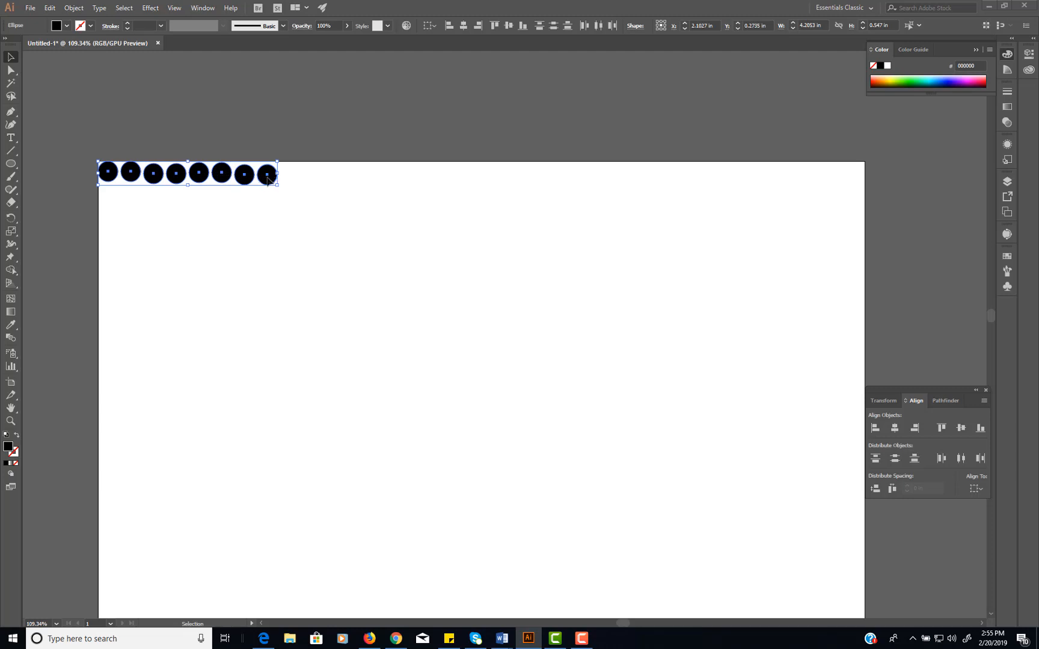
pyautogui.moveTo(269, 180); pyautogui.dragTo(448, 183)
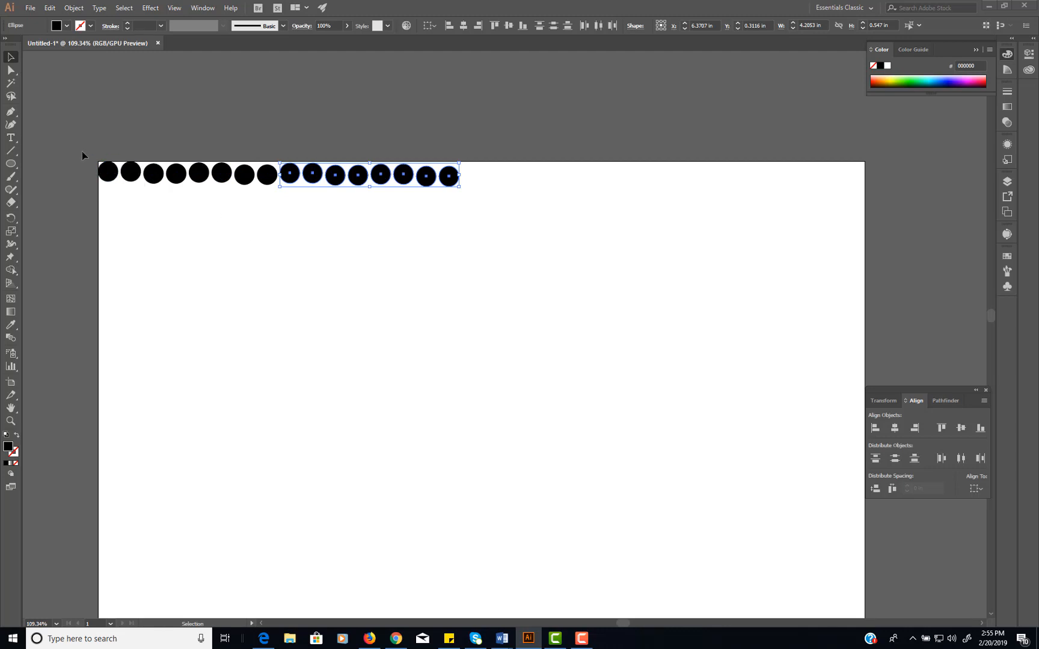
pyautogui.moveTo(81, 151); pyautogui.dragTo(459, 181)
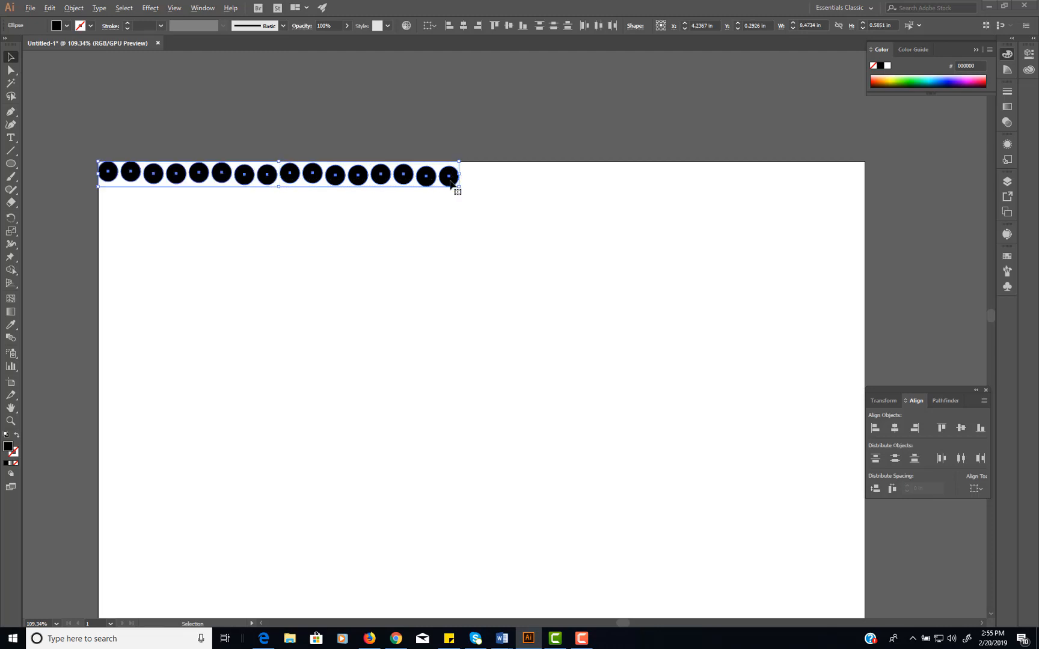
pyautogui.moveTo(451, 184); pyautogui.dragTo(814, 188)
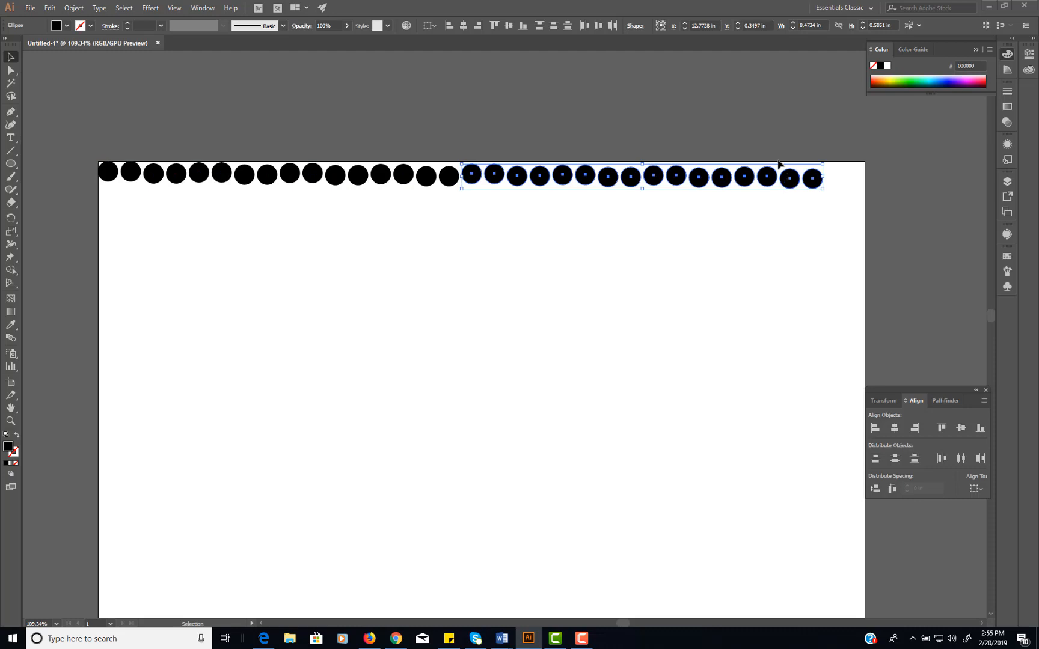
# Duplicate the last twelve circles of the row to the right so the row runs past the artboard's right edge
pyautogui.moveTo(873, 194); pyautogui.dragTo(770, 176)
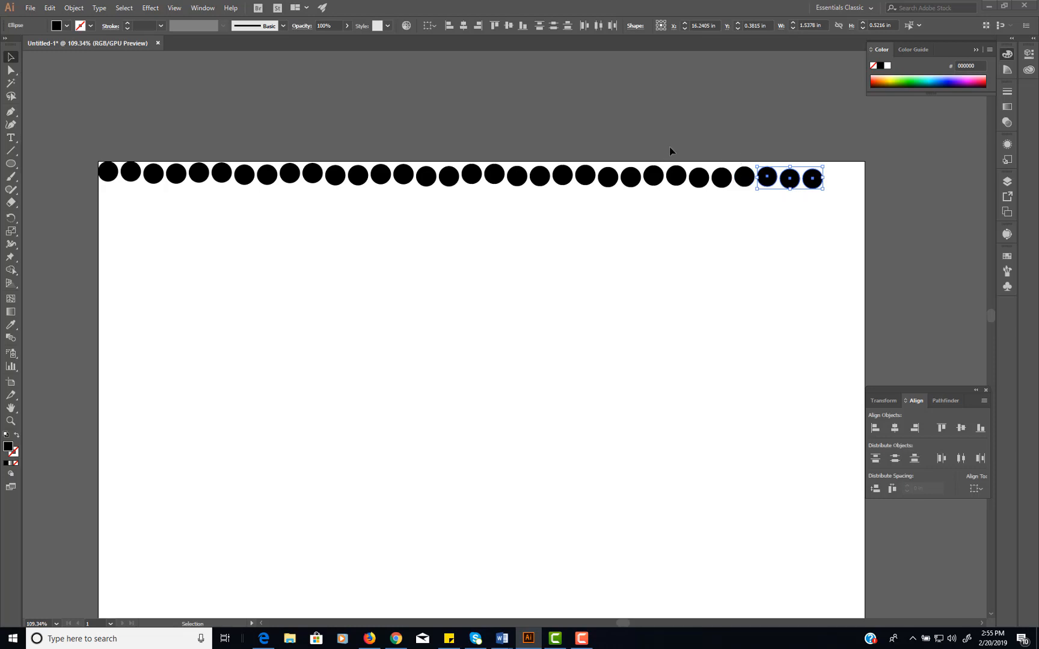
pyautogui.moveTo(563, 146); pyautogui.dragTo(853, 206)
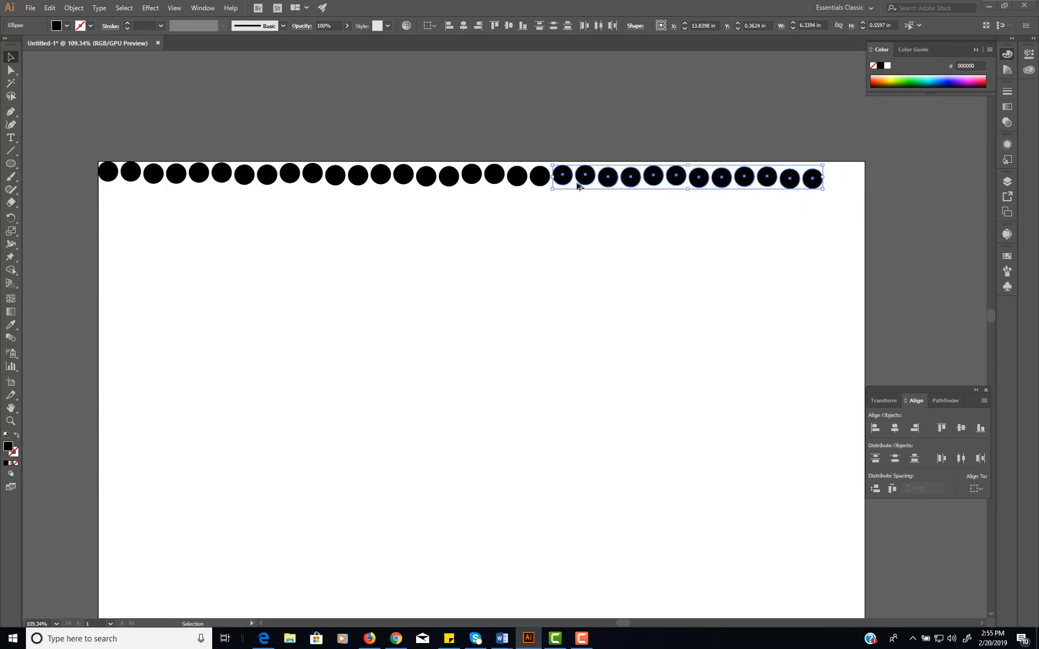
pyautogui.moveTo(565, 182); pyautogui.dragTo(840, 191)
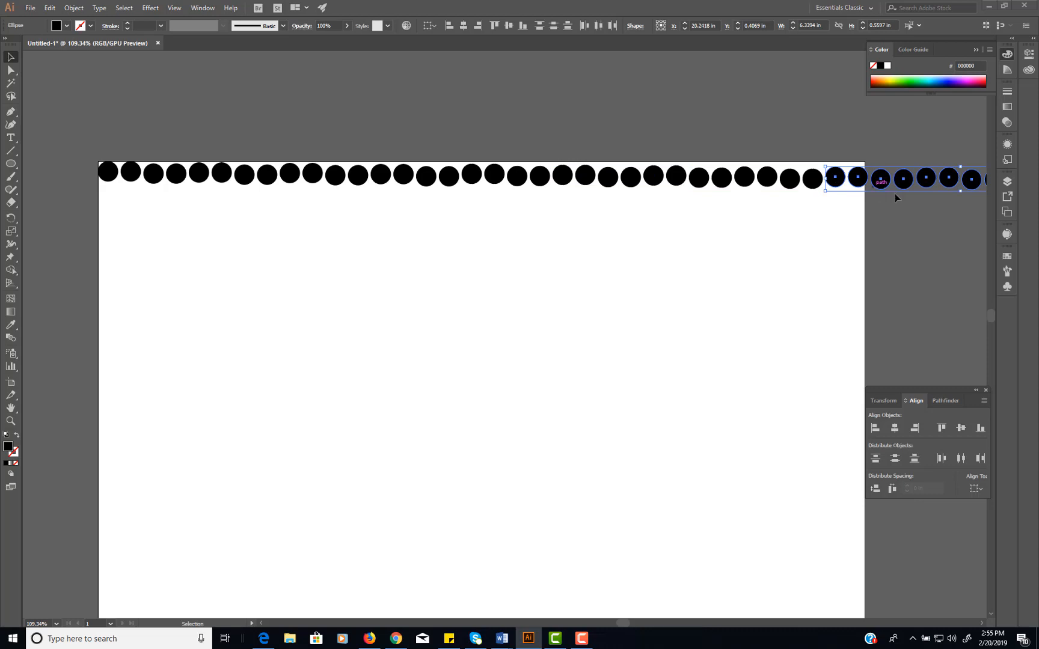
# Delete the ten circles lying entirely beyond the artboard's right edge, keeping the first two of the copied group
pyautogui.press('space')
pyautogui.moveTo(888, 255); pyautogui.dragTo(560, 275)
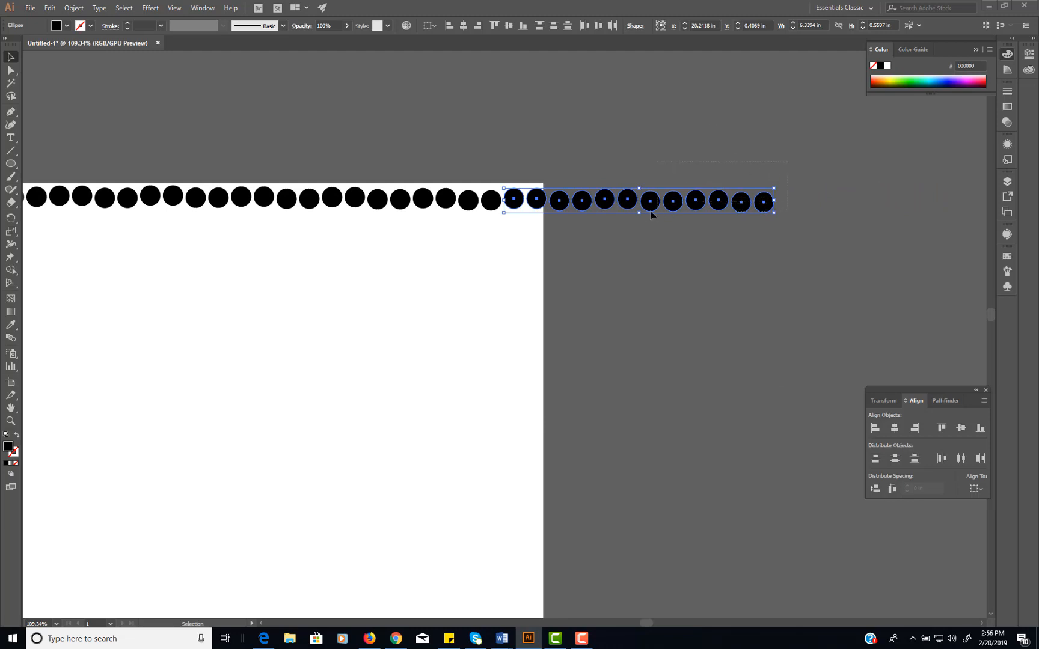
pyautogui.moveTo(546, 222); pyautogui.dragTo(517, 203)
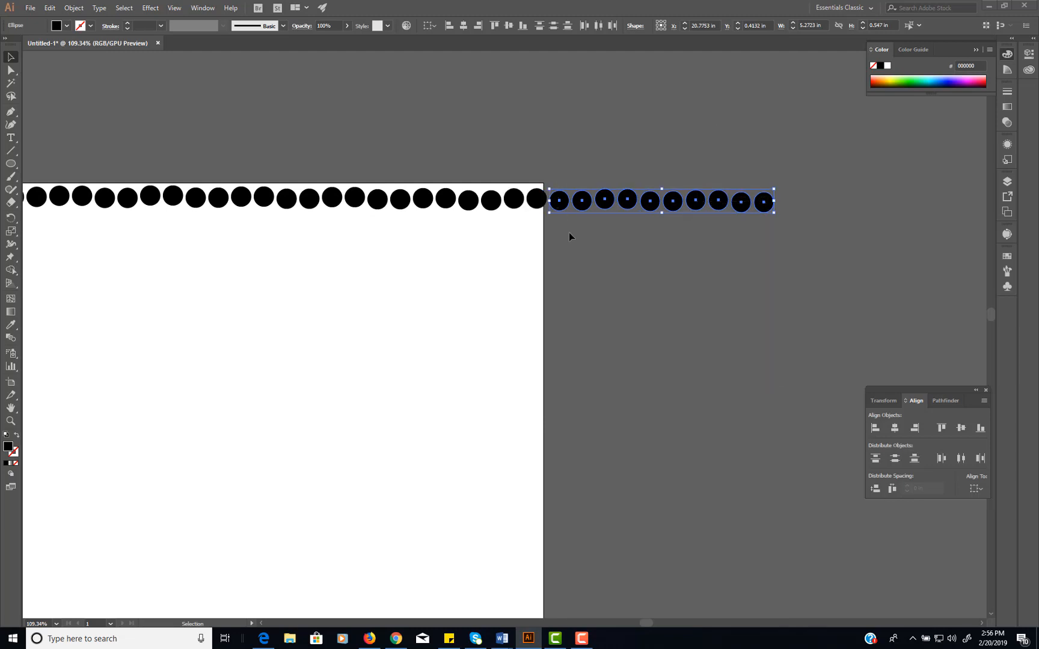
pyautogui.press('Delete')
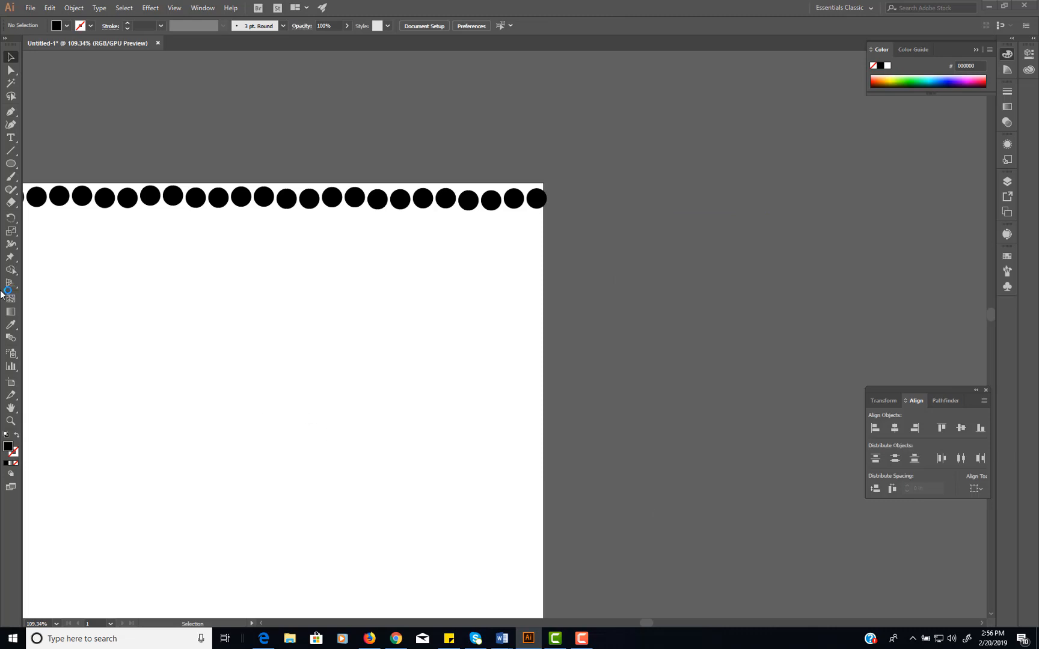
# Select the first two circles of the row and set their alignment reference to Align to Key Object
pyautogui.press('space')
pyautogui.moveTo(269, 327); pyautogui.dragTo(614, 317)
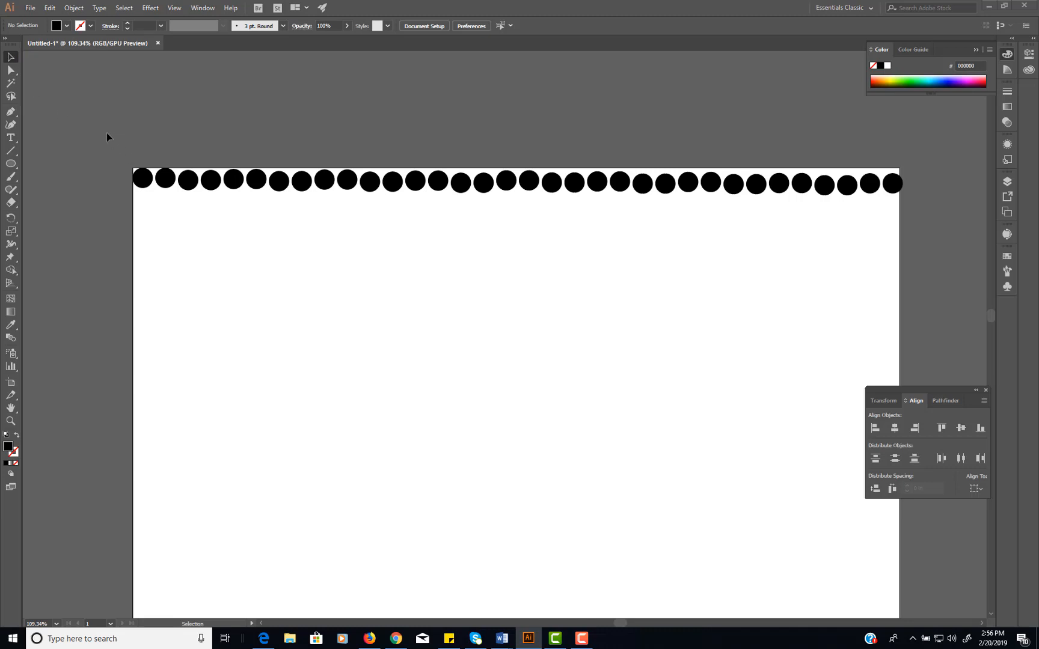
pyautogui.click(141, 176)
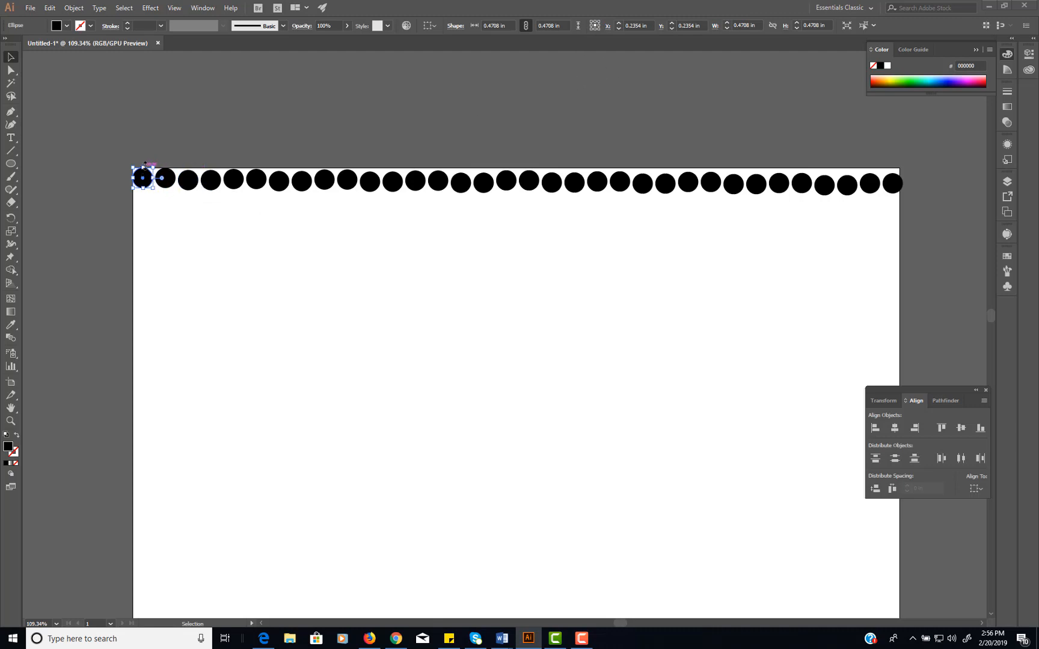
pyautogui.keyDown('shift'); pyautogui.click(173, 175); pyautogui.keyUp('shift')
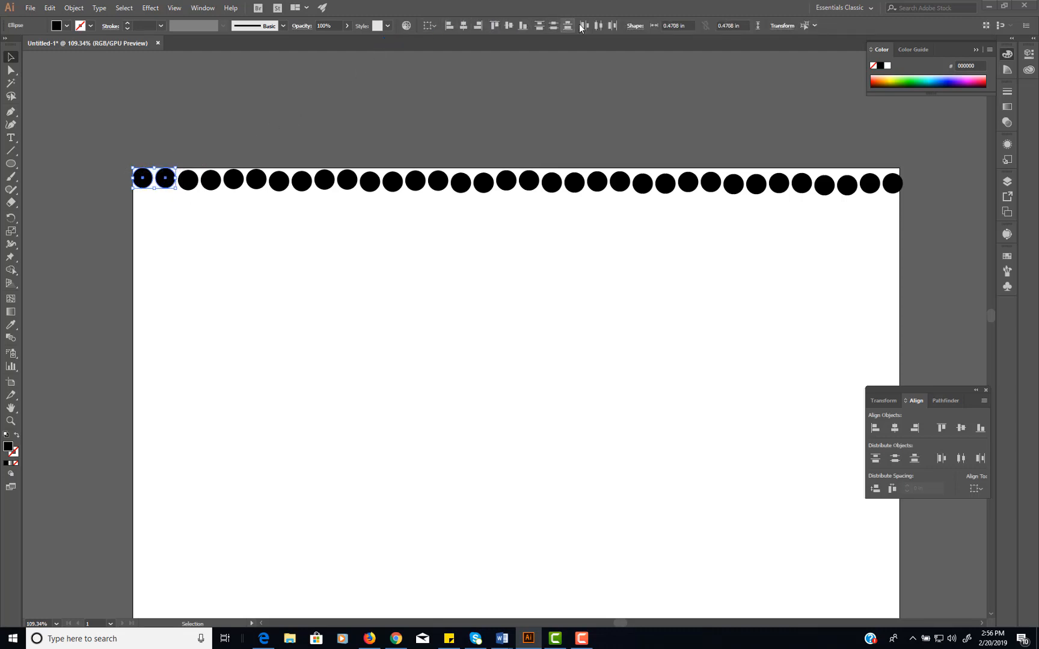
pyautogui.click(435, 26)
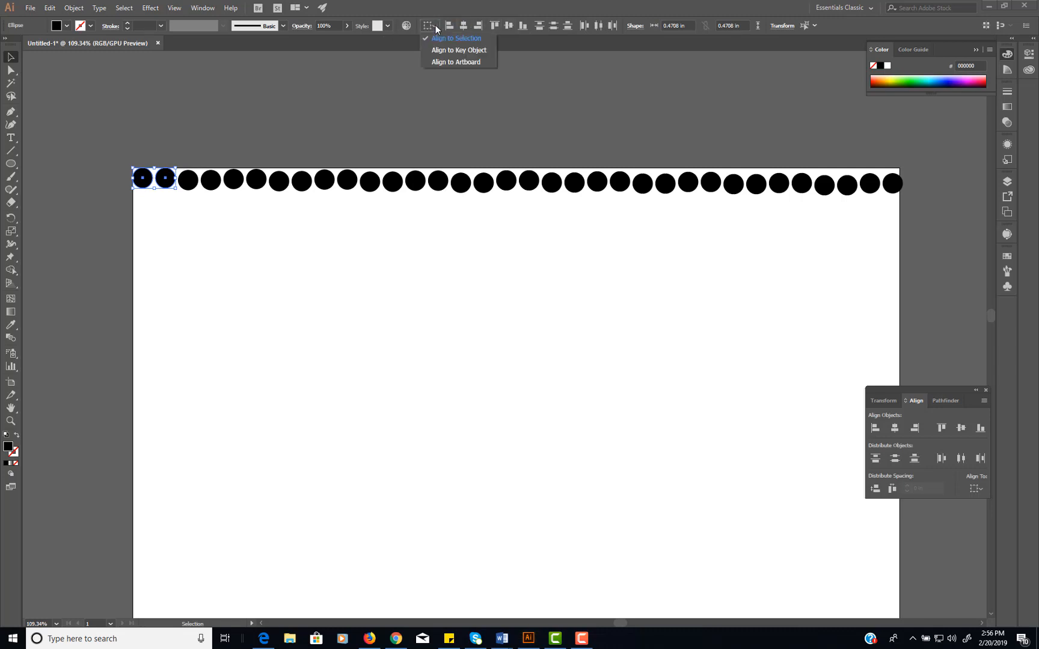
pyautogui.click(473, 50)
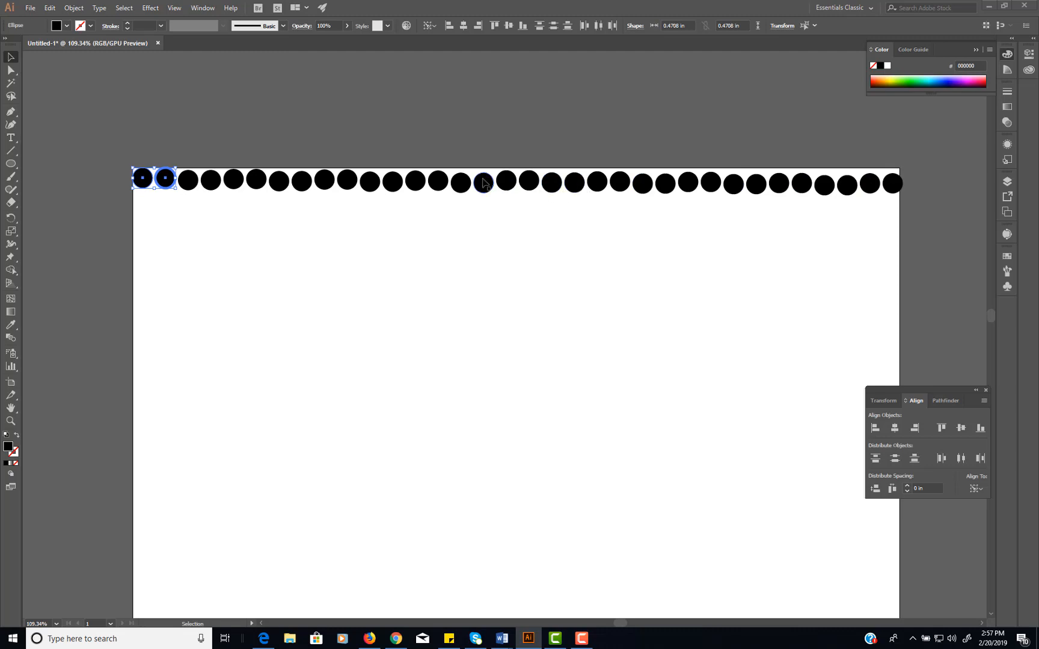
# Set the alignment reference to Align to Artboard and select the whole row of circles
pyautogui.click(428, 25)
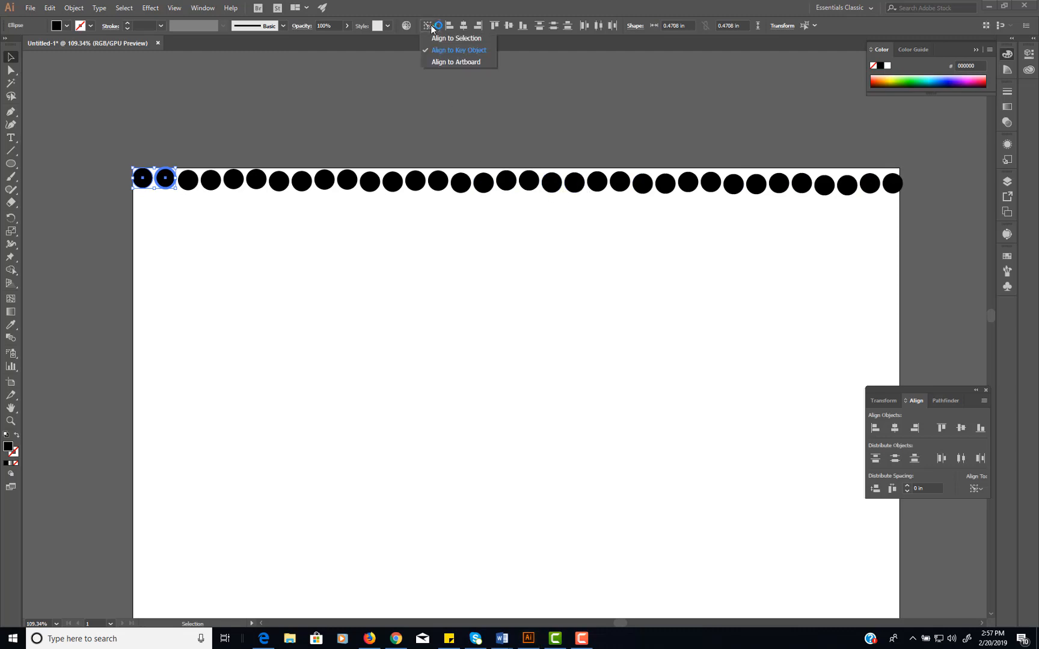
pyautogui.click(452, 62)
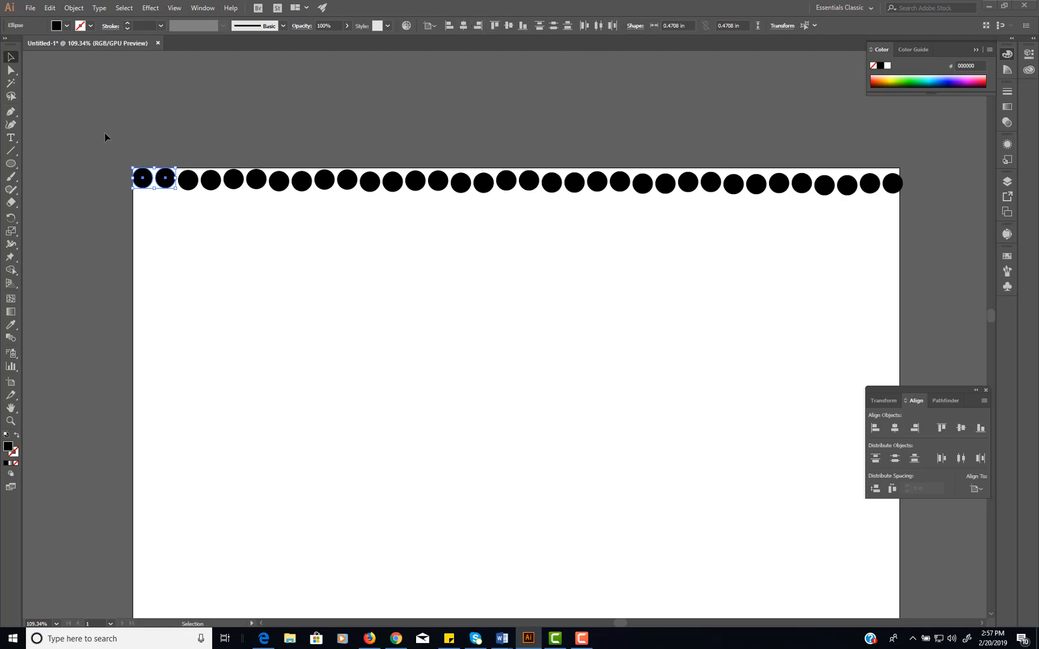
pyautogui.moveTo(105, 133); pyautogui.dragTo(900, 210)
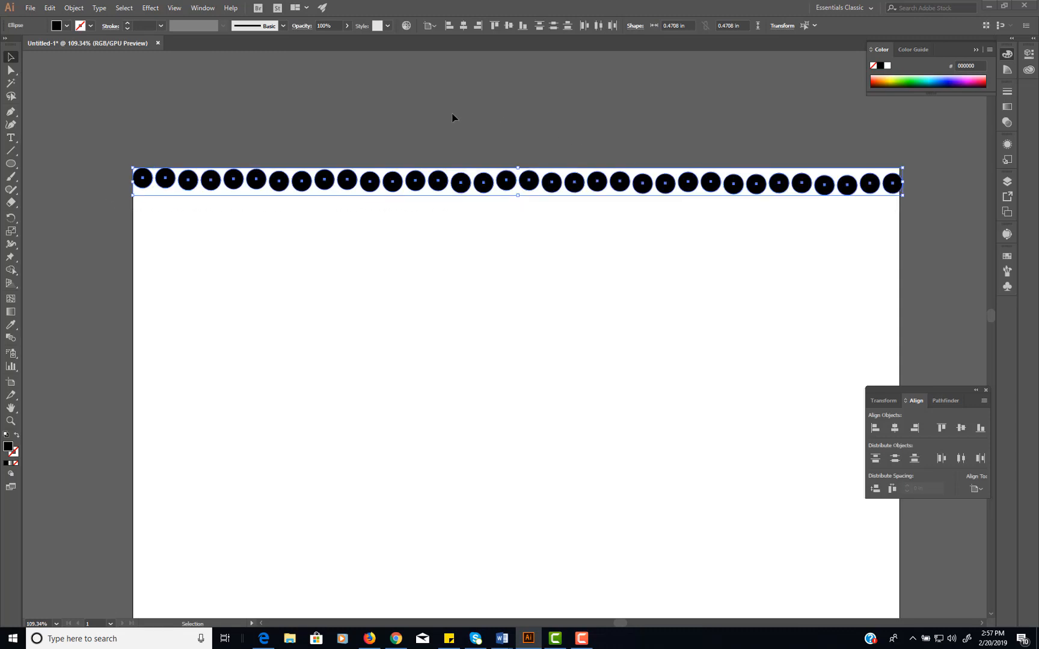
# Hide the additional Align options and show them again
pyautogui.click(203, 8)
pyautogui.click(984, 401)
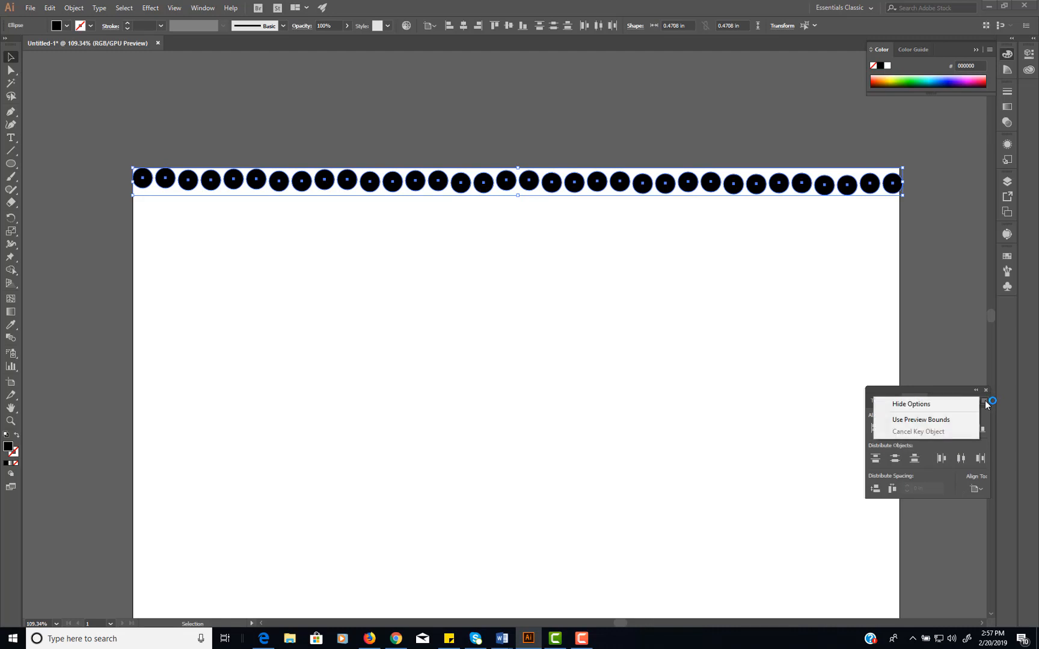
pyautogui.click(945, 404)
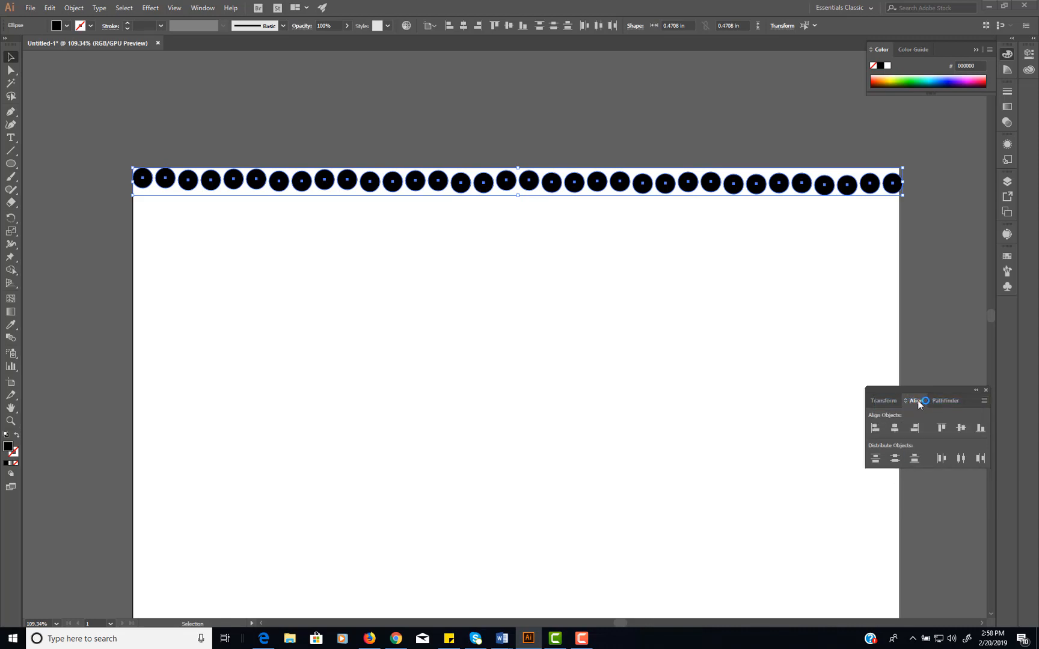
pyautogui.click(984, 401)
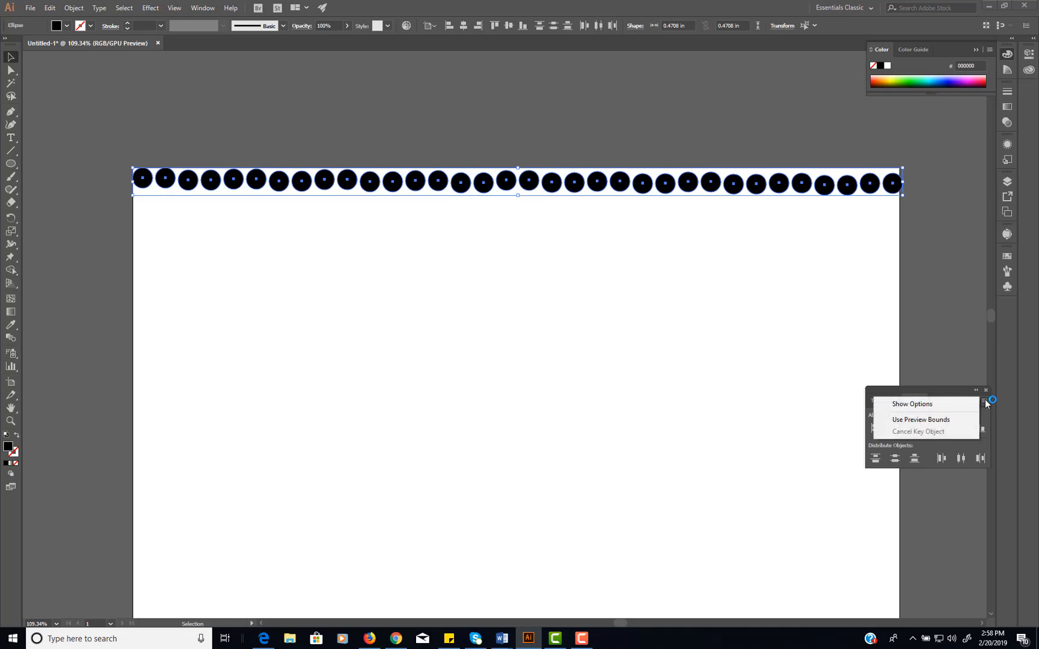
pyautogui.click(924, 407)
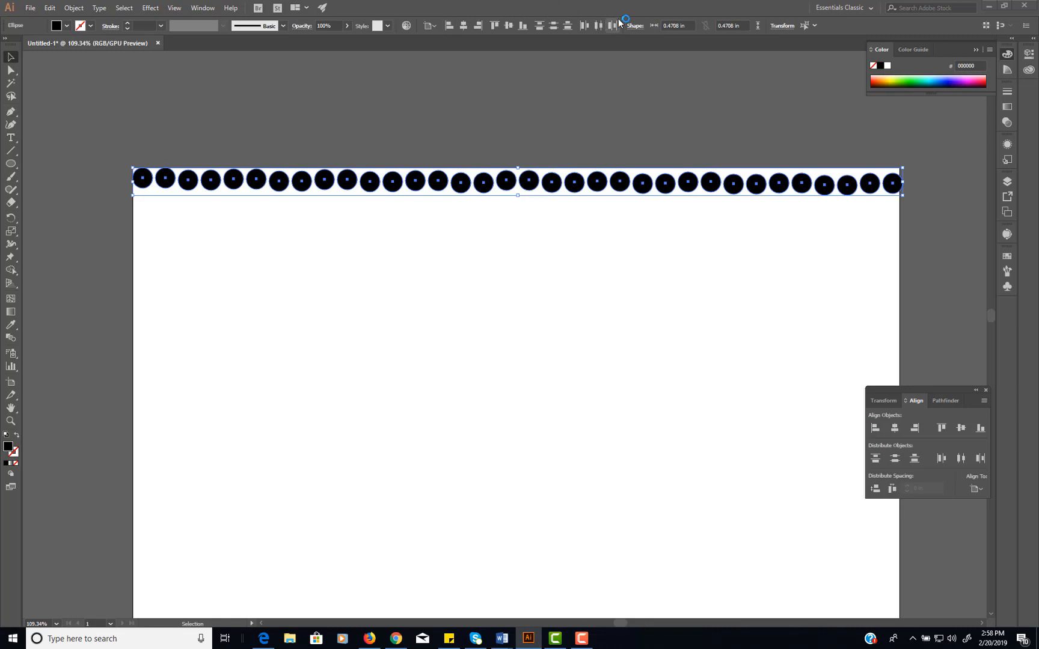
# Align the selected row of circles to the artboard's top edge
pyautogui.click(977, 489)
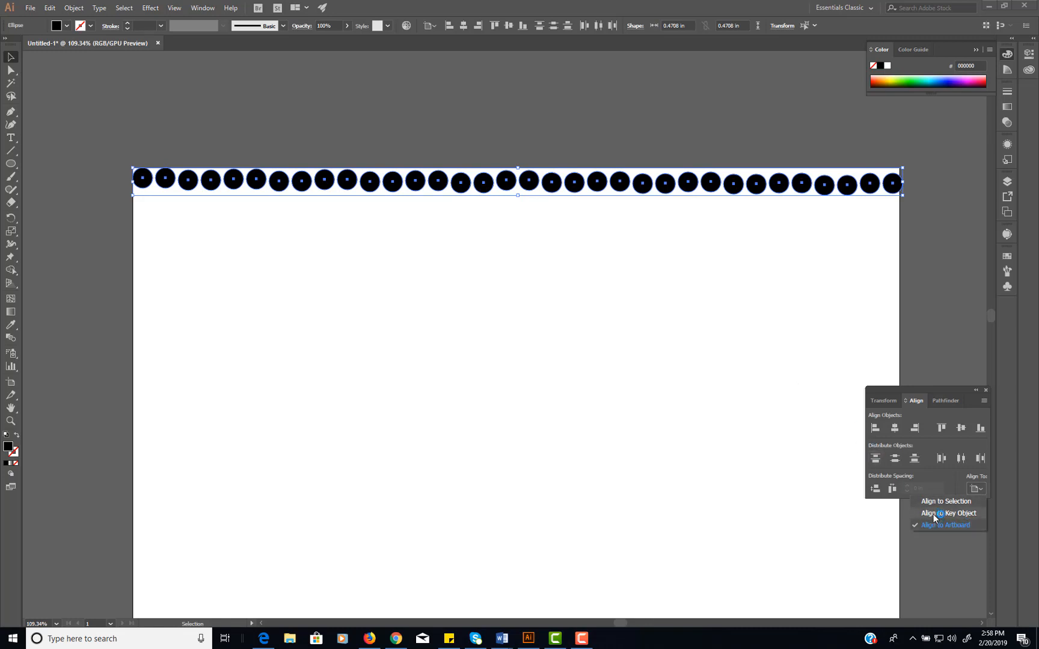
pyautogui.click(916, 402)
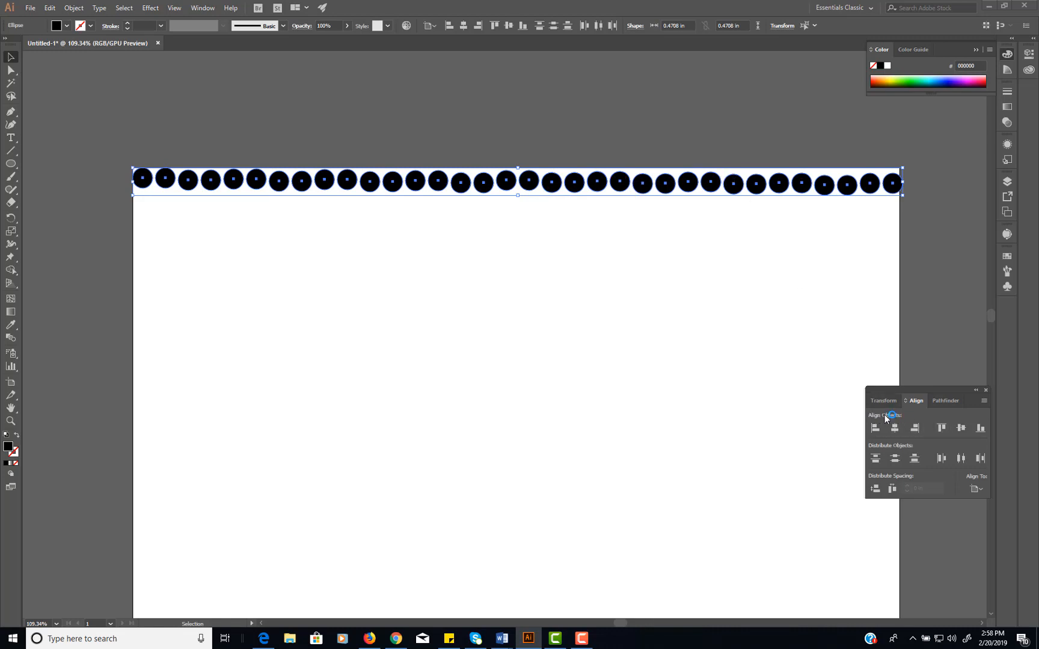
pyautogui.click(941, 428)
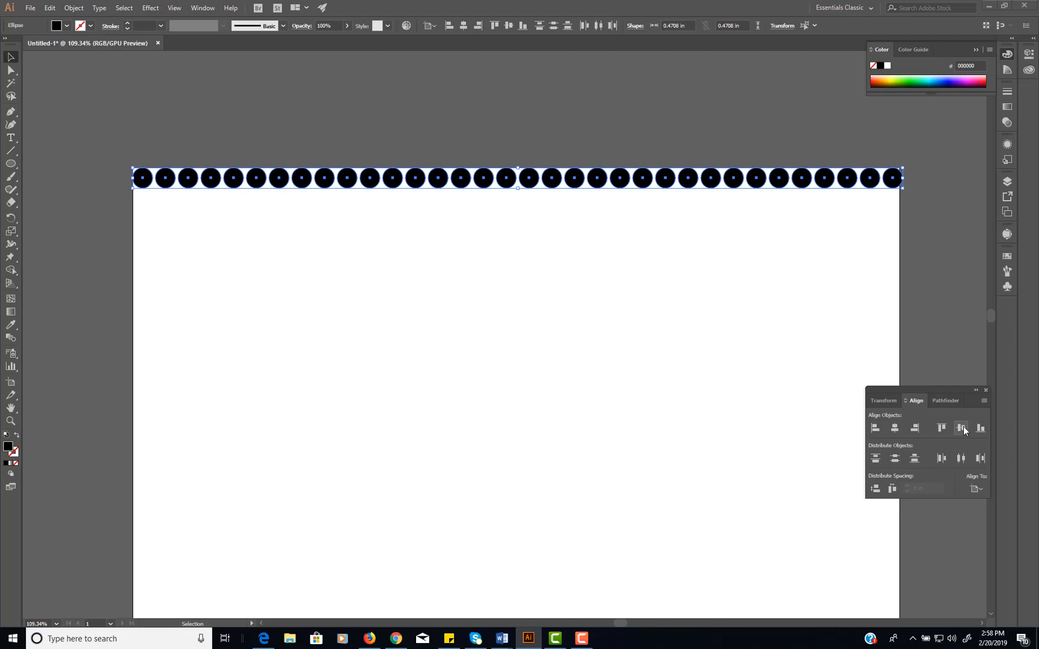
# Align the row of circles to the artboard's vertical center
pyautogui.press('Delete')
pyautogui.press('space')
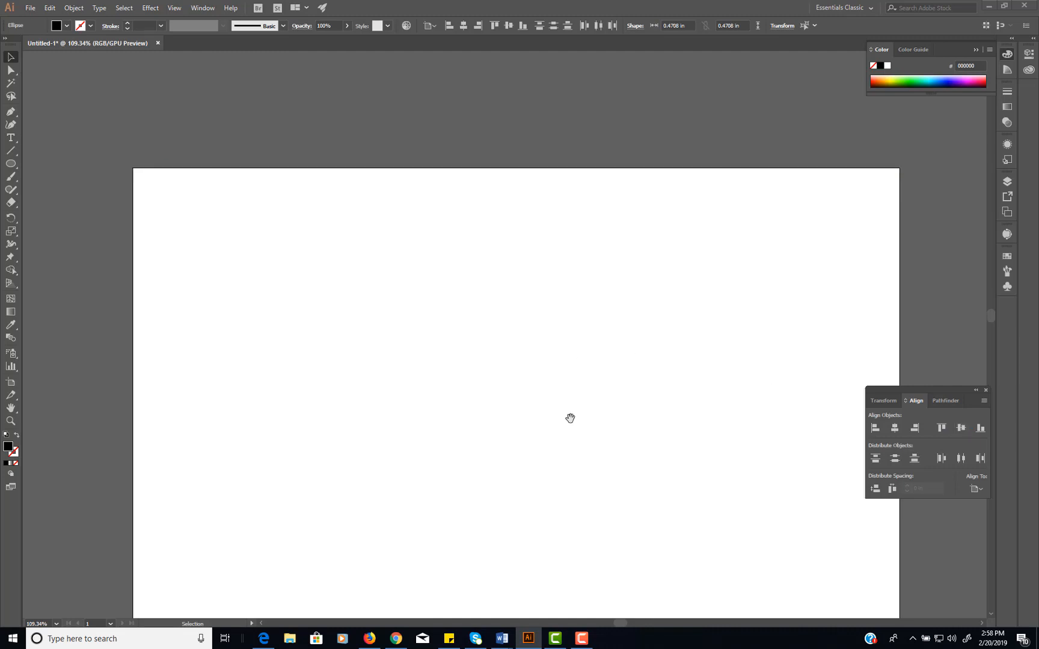
pyautogui.moveTo(525, 497); pyautogui.dragTo(467, 264)
pyautogui.hotkey('ctrl', 'z')
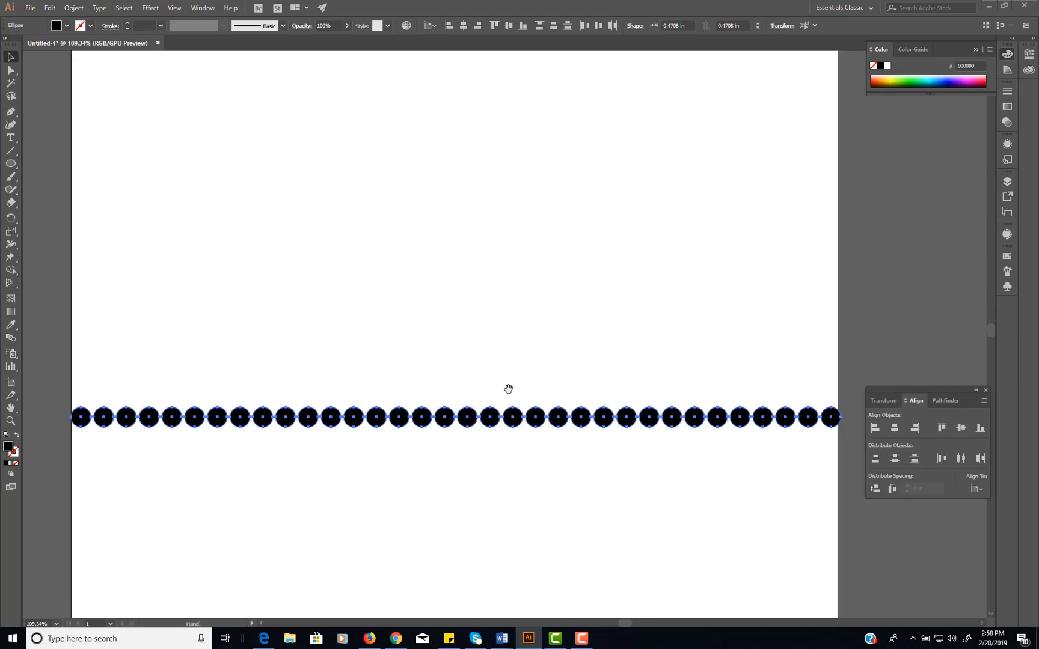
pyautogui.moveTo(475, 524); pyautogui.dragTo(519, 519)
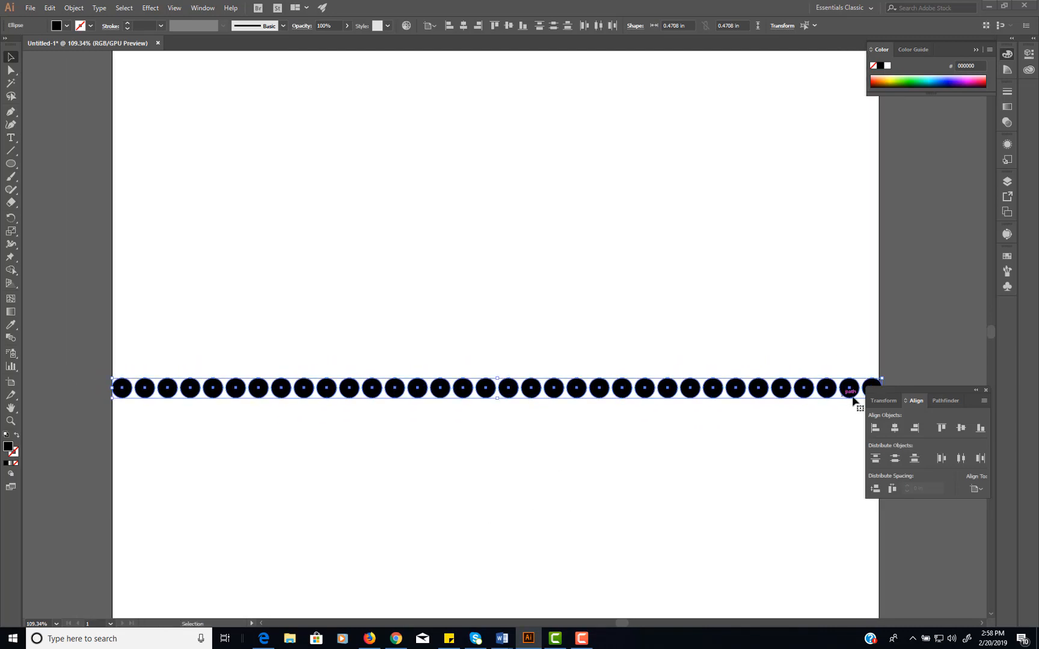
# Align the row of circles to the artboard's bottom edge
pyautogui.click(980, 428)
pyautogui.moveTo(517, 502); pyautogui.dragTo(519, 272)
pyautogui.moveTo(561, 529); pyautogui.dragTo(544, 286)
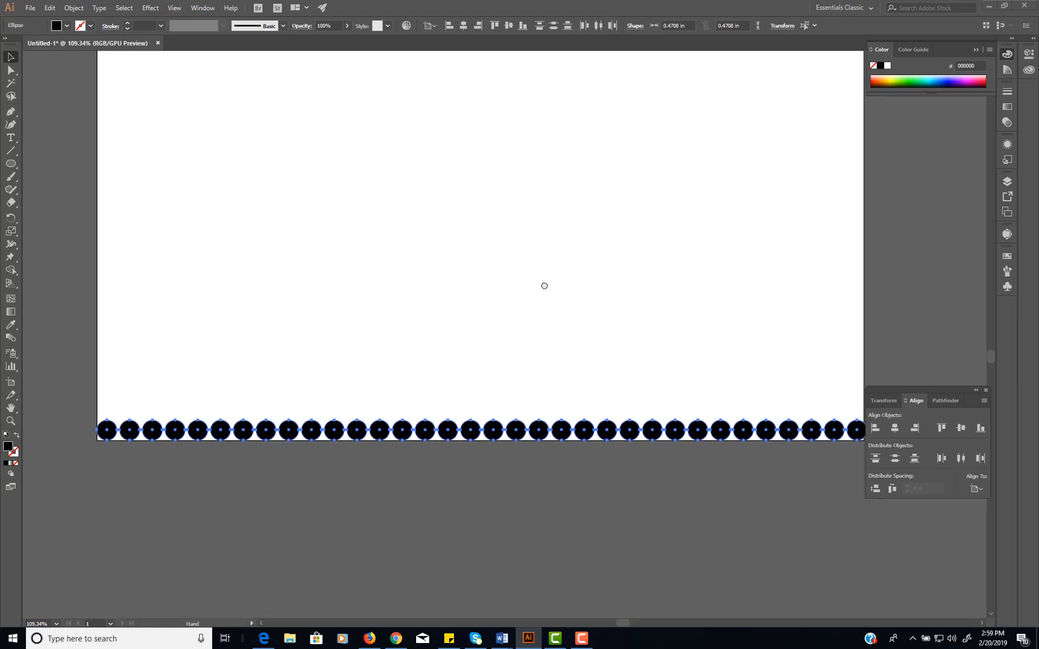
# Align the row of circles back to the artboard's top edge
pyautogui.click(942, 428)
pyautogui.moveTo(656, 238); pyautogui.dragTo(697, 481)
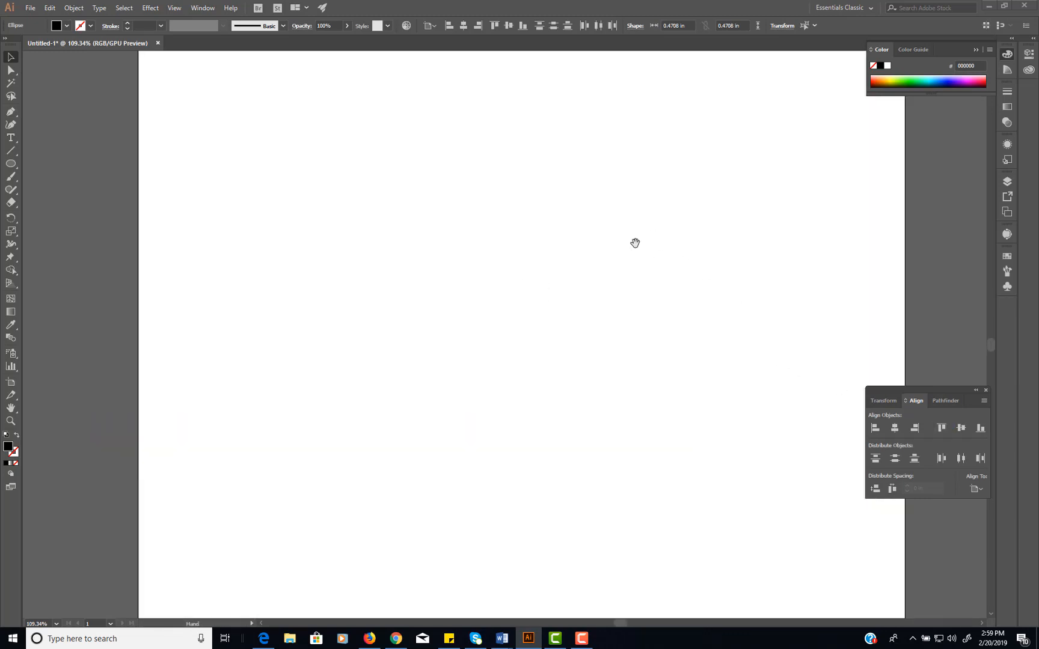
pyautogui.moveTo(594, 279); pyautogui.dragTo(560, 529)
pyautogui.moveTo(553, 361); pyautogui.dragTo(547, 583)
pyautogui.moveTo(547, 270); pyautogui.dragTo(555, 320)
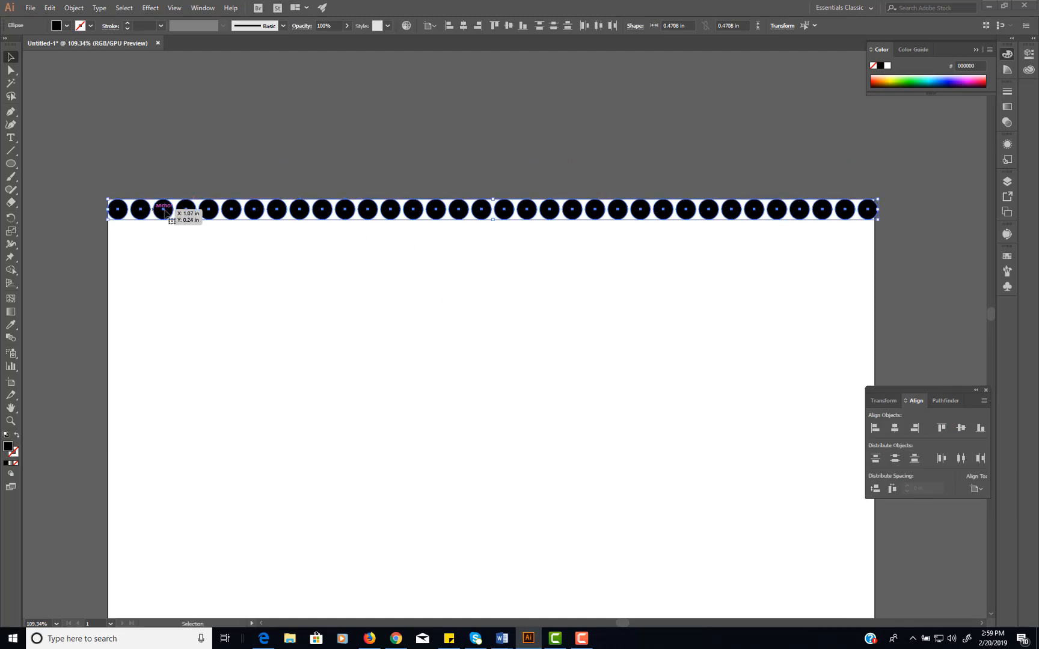
# Move several individual circles sideways along the row so that their spacing becomes uneven
pyautogui.click(241, 257)
pyautogui.moveTo(276, 215); pyautogui.dragTo(205, 218)
pyautogui.moveTo(459, 210); pyautogui.dragTo(626, 215)
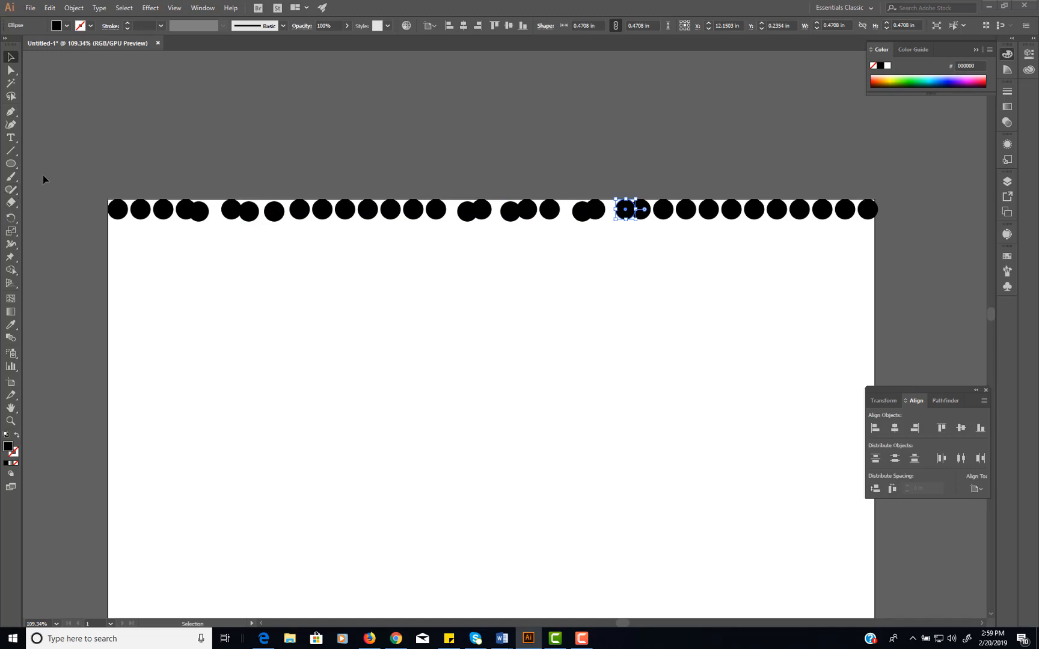
# Realign the whole row to the artboard's top edge and distribute its horizontal spacing evenly across the artboard
pyautogui.moveTo(54, 166); pyautogui.dragTo(907, 264)
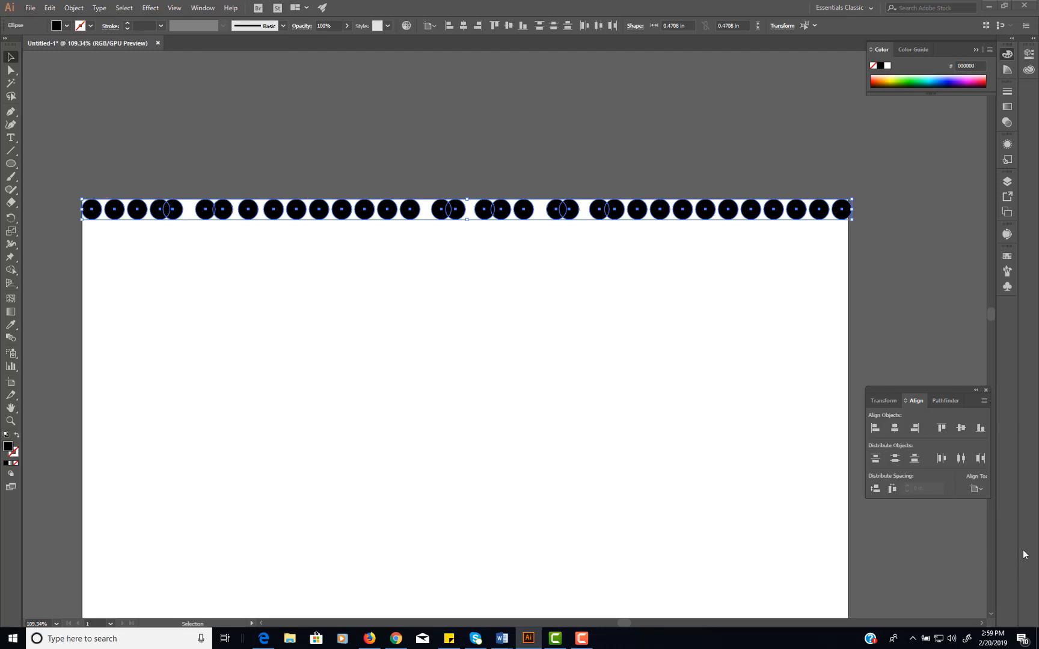
pyautogui.click(975, 489)
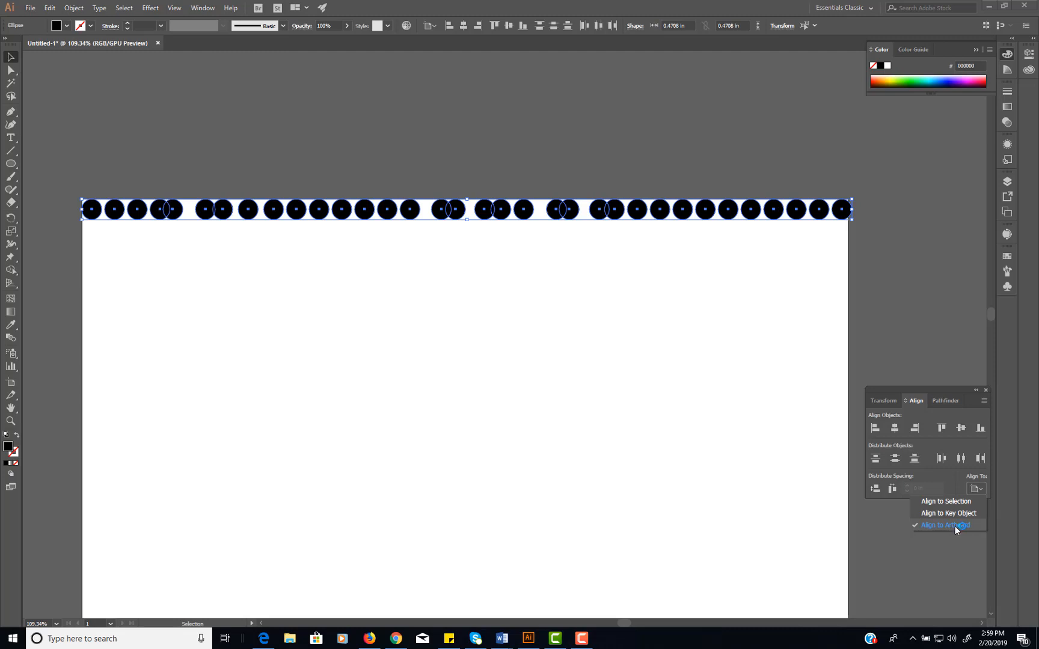
pyautogui.click(893, 489)
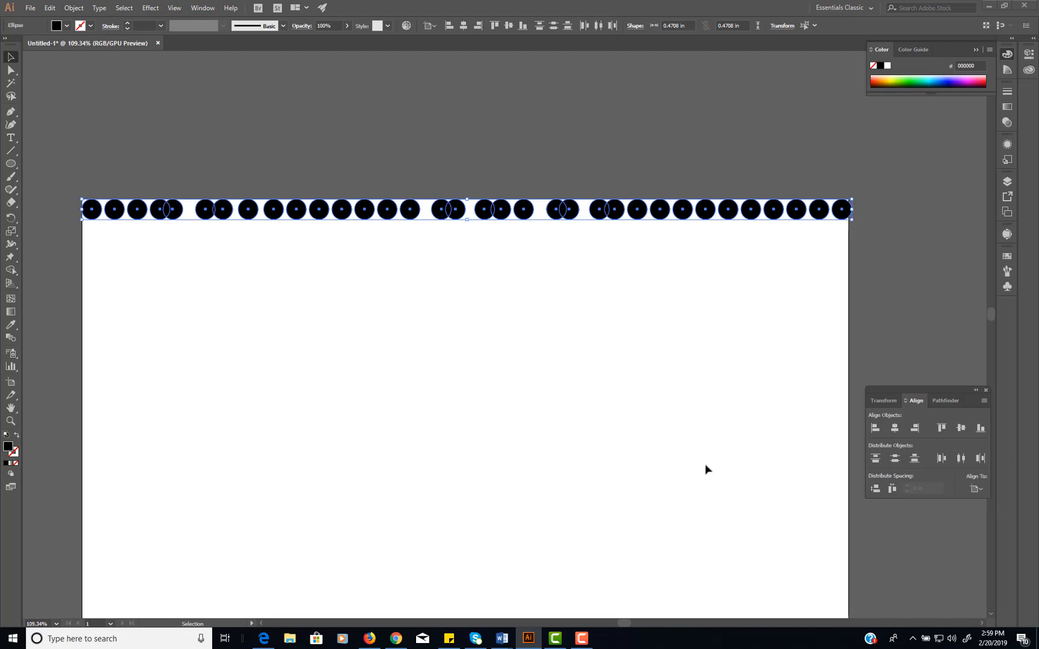
pyautogui.click(892, 489)
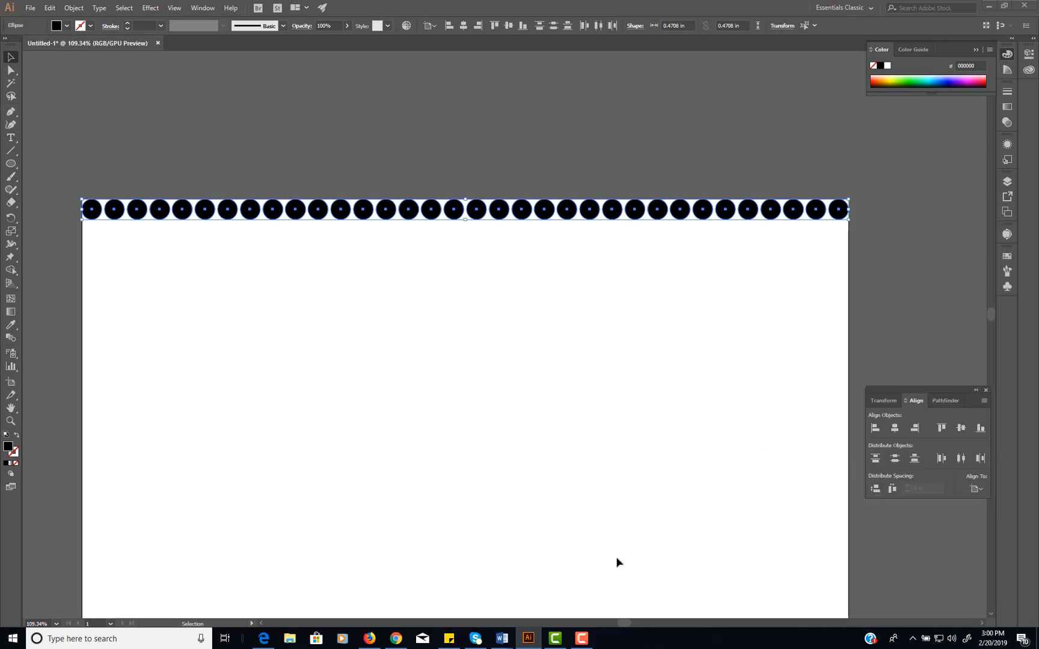
# Group the evenly spaced row of circles and deselect it
pyautogui.click(73, 9)
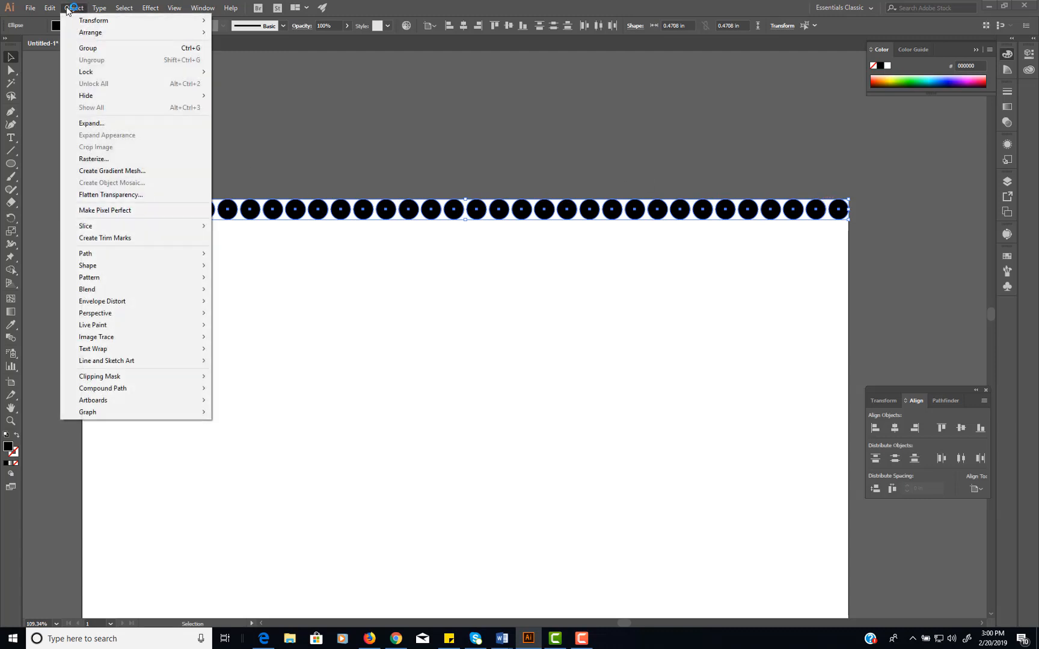
pyautogui.click(78, 47)
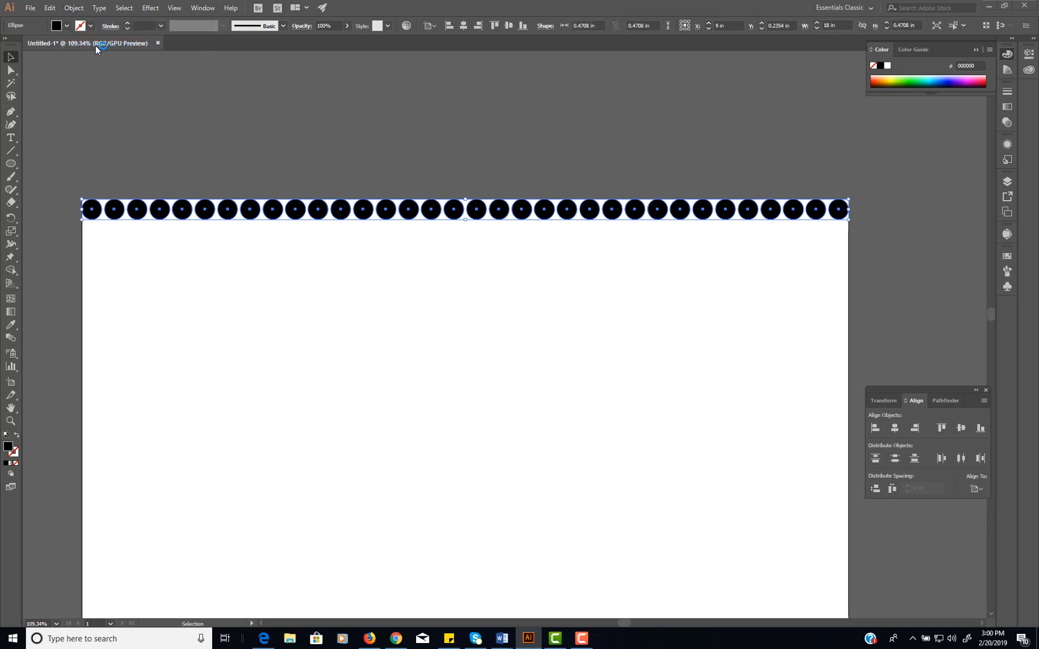
pyautogui.click(105, 172)
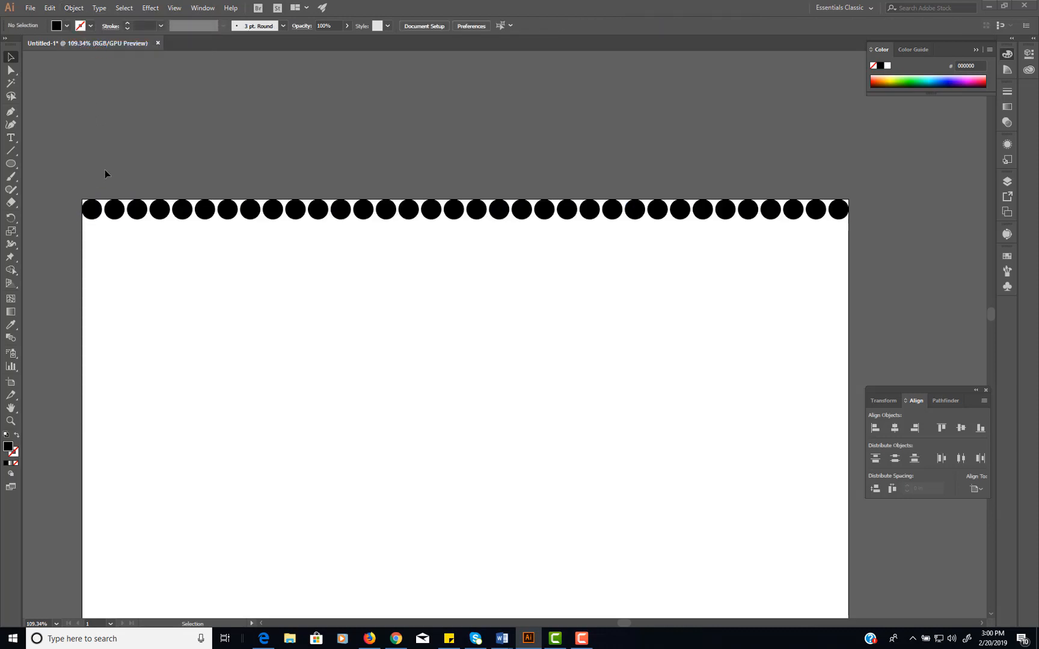
# Duplicate the grouped row directly below itself, and duplicate both rows downward to make four touching rows
pyautogui.click(85, 210)
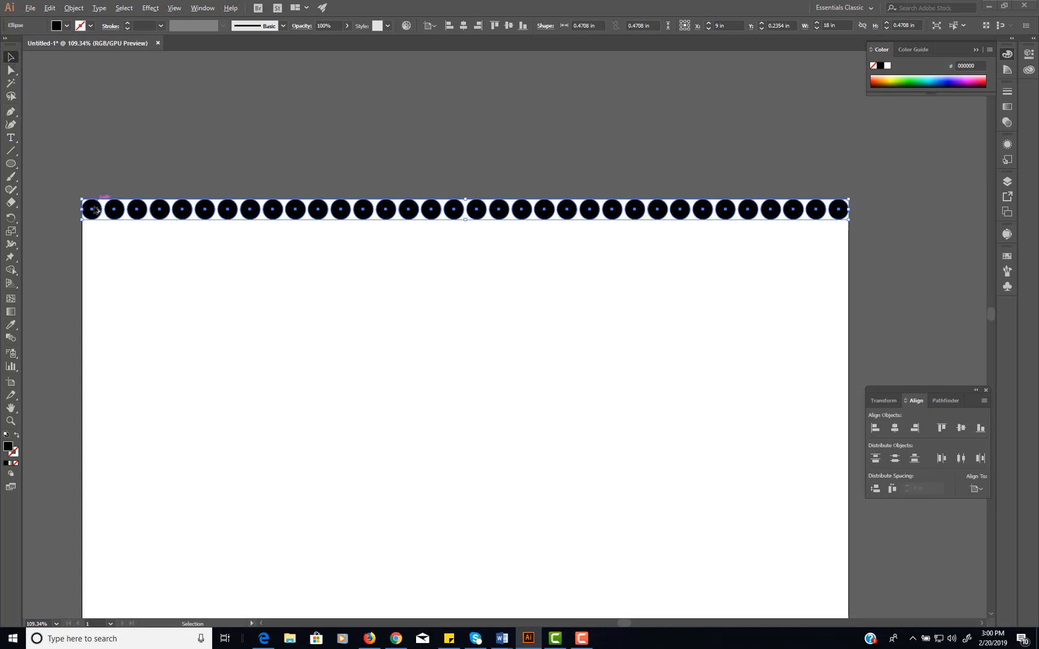
pyautogui.moveTo(94, 212)
pyautogui.mouseDown()
pyautogui.moveTo(100, 250)
pyautogui.moveTo(126, 258)
pyautogui.moveTo(96, 244)
pyautogui.moveTo(100, 252)
pyautogui.moveTo(96, 239)
pyautogui.moveTo(124, 205)
pyautogui.moveTo(37, 208)
pyautogui.moveTo(111, 209)
pyautogui.moveTo(95, 214)
pyautogui.moveTo(102, 232)
pyautogui.moveTo(139, 244)
pyautogui.moveTo(336, 387)
pyautogui.moveTo(181, 269)
pyautogui.moveTo(221, 292)
pyautogui.moveTo(382, 420)
pyautogui.moveTo(170, 290)
pyautogui.moveTo(102, 224)
pyautogui.moveTo(89, 233)
pyautogui.mouseUp()
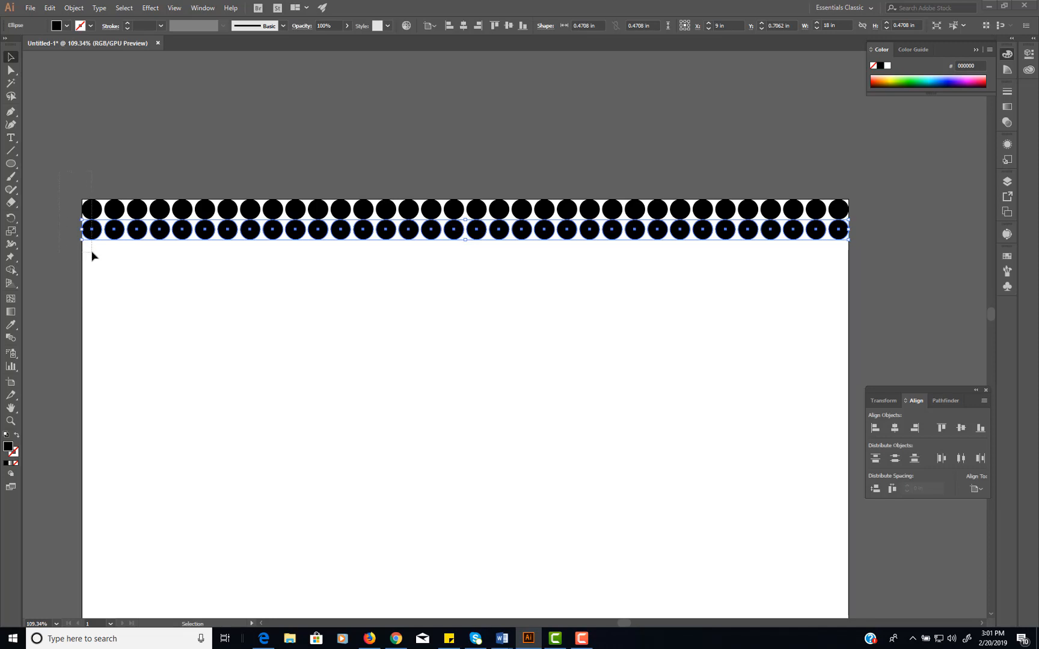
pyautogui.moveTo(92, 257); pyautogui.dragTo(92, 256)
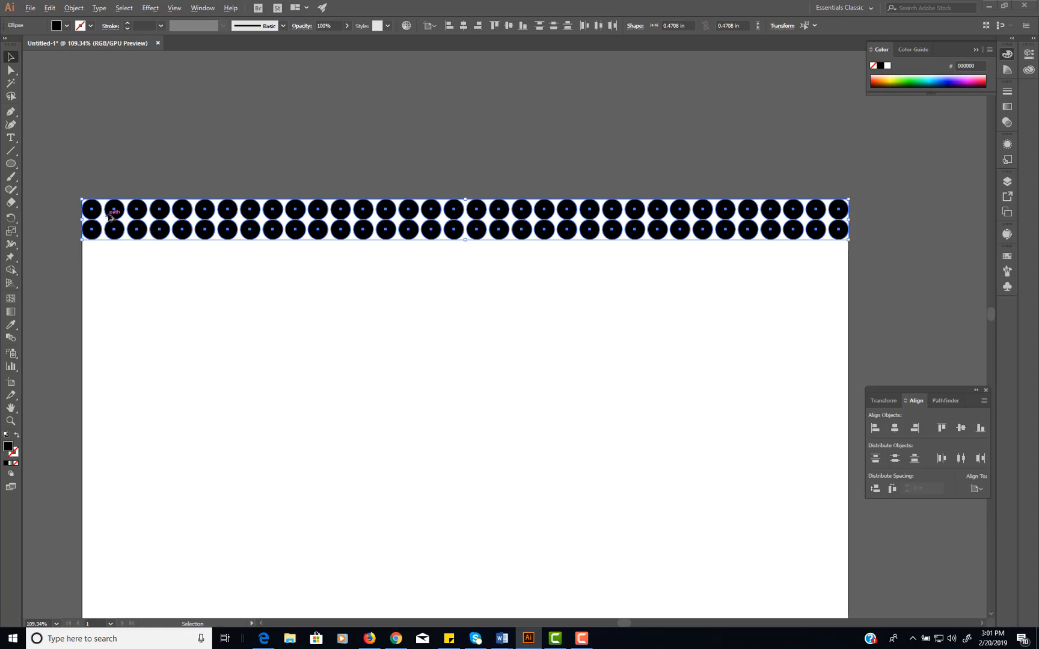
pyautogui.moveTo(112, 217); pyautogui.dragTo(111, 259)
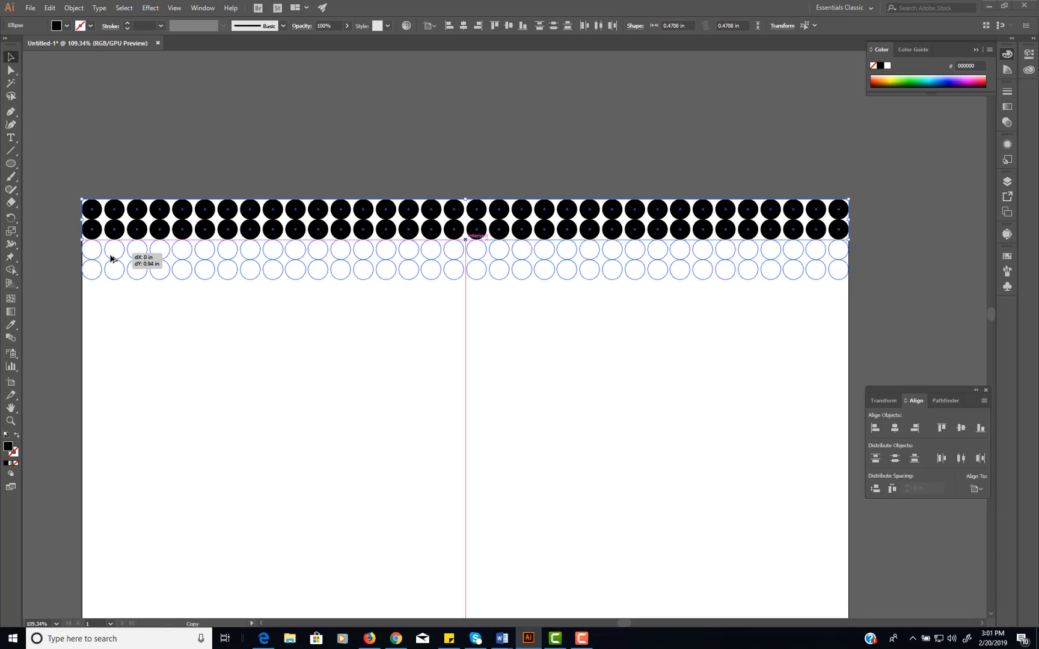
pyautogui.moveTo(111, 259); pyautogui.dragTo(112, 259)
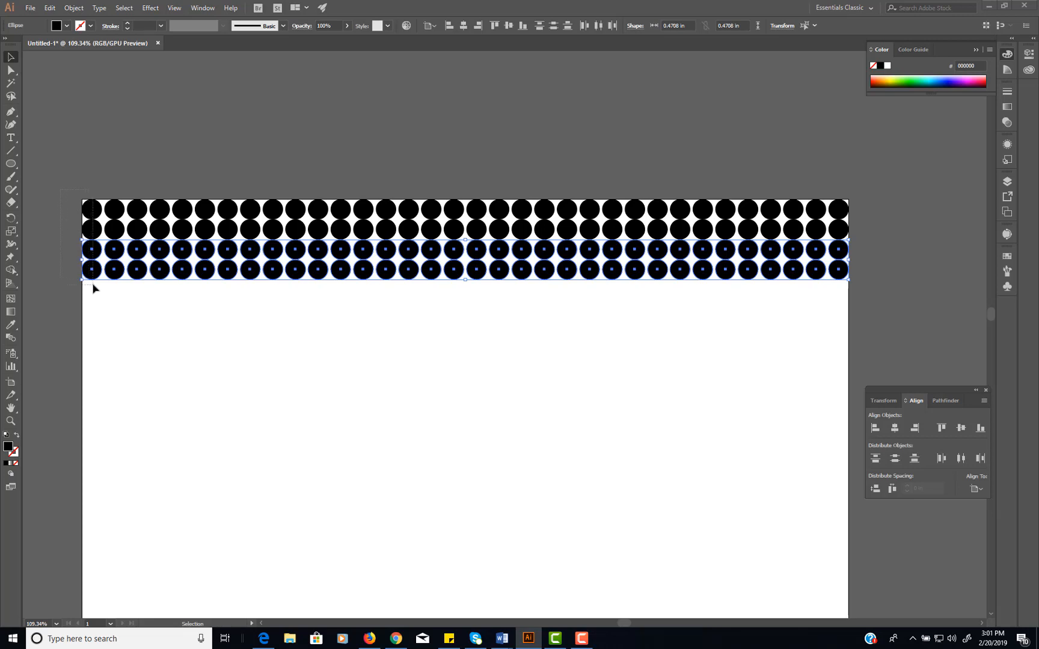
# Duplicate all four rows of circles directly below themselves, and duplicate the resulting eight rows downward to make sixteen touching rows
pyautogui.hotkey('ctrl', 'a')
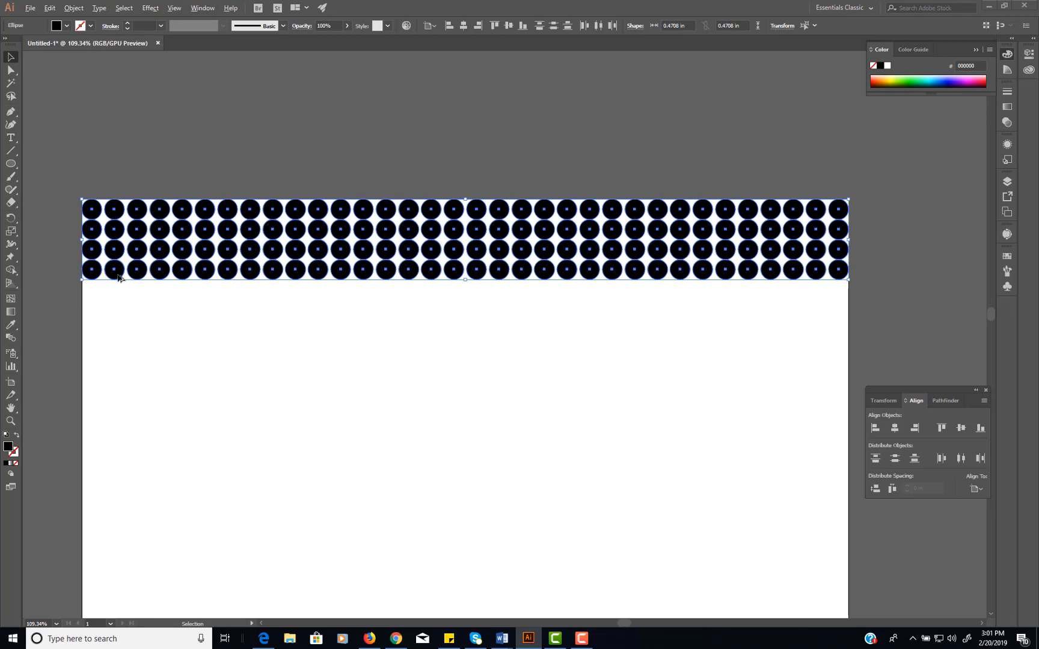
pyautogui.moveTo(117, 278); pyautogui.dragTo(116, 360)
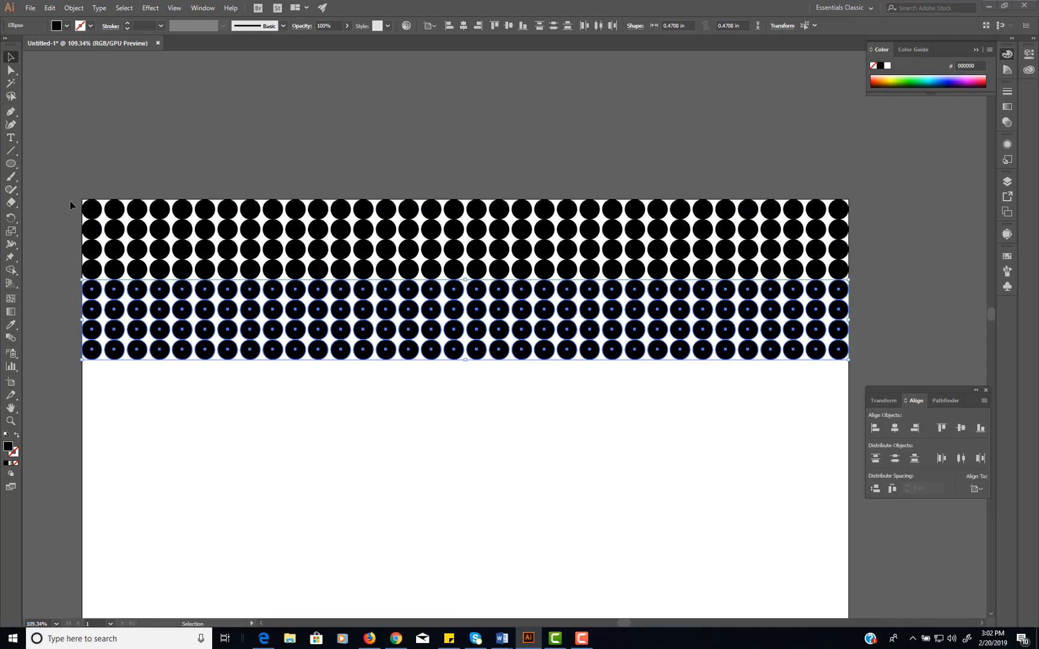
pyautogui.moveTo(70, 200); pyautogui.dragTo(123, 506)
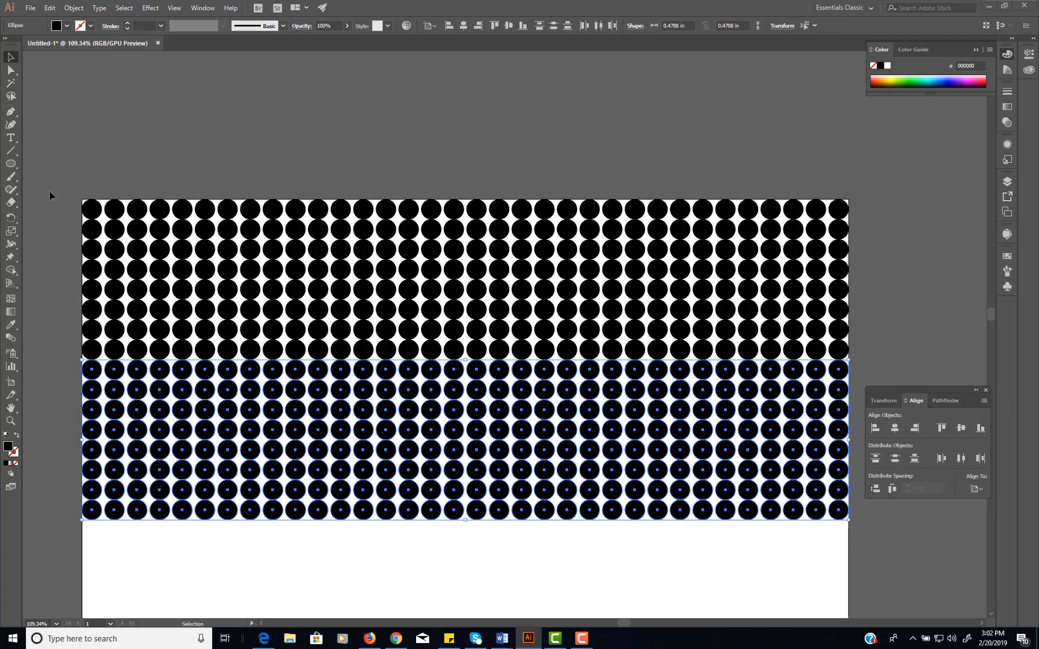
# Select all sixteen rows and duplicate them directly below themselves to make thirty-two touching rows
pyautogui.moveTo(48, 190); pyautogui.dragTo(95, 528)
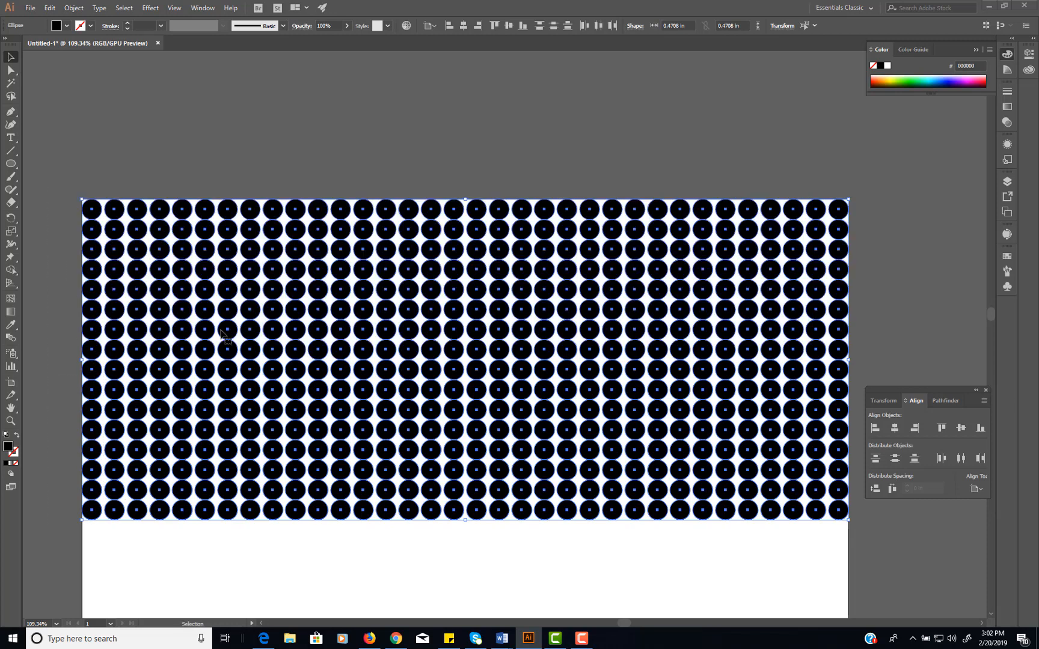
pyautogui.scroll(-5, 222, 333)
pyautogui.scroll(3, 224, 329)
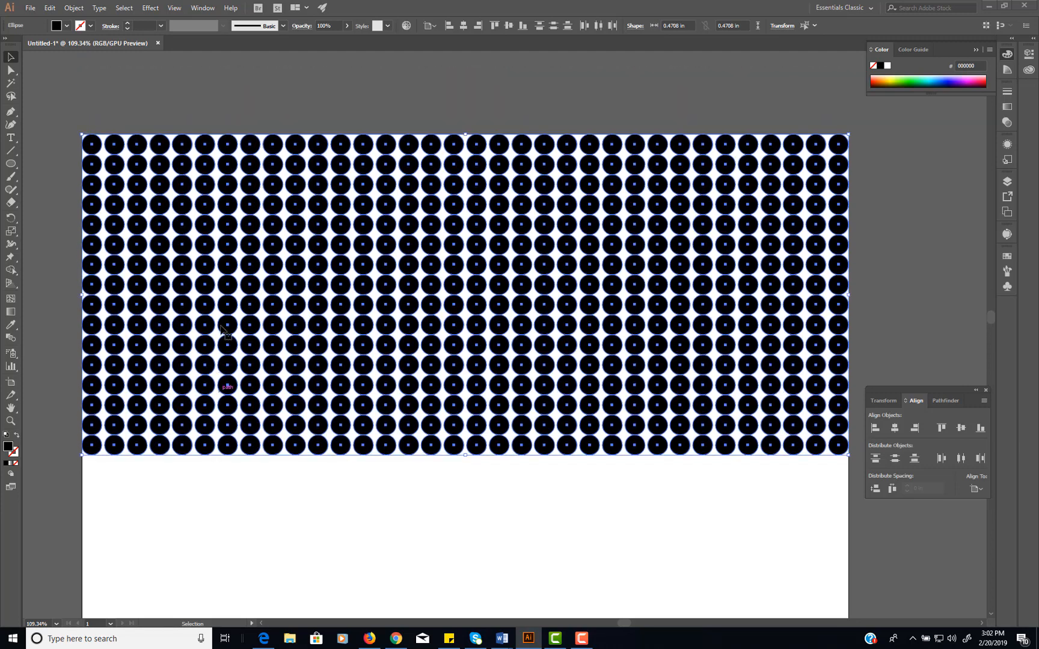
pyautogui.scroll(-4, 222, 330)
pyautogui.scroll(3, 222, 329)
pyautogui.scroll(-5, 220, 325)
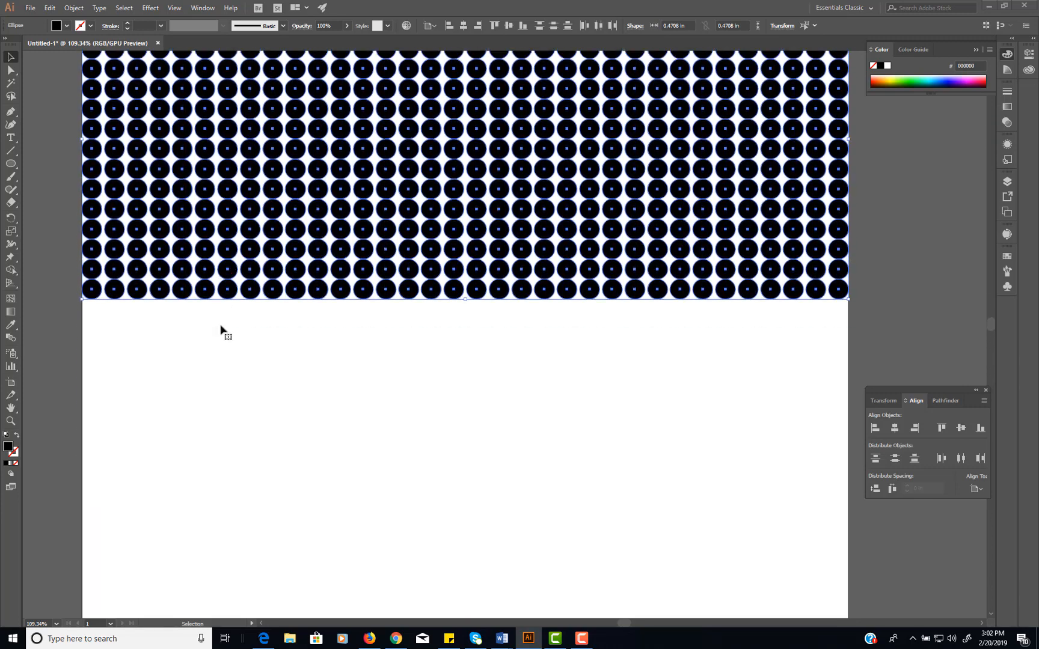
pyautogui.scroll(3, 220, 325)
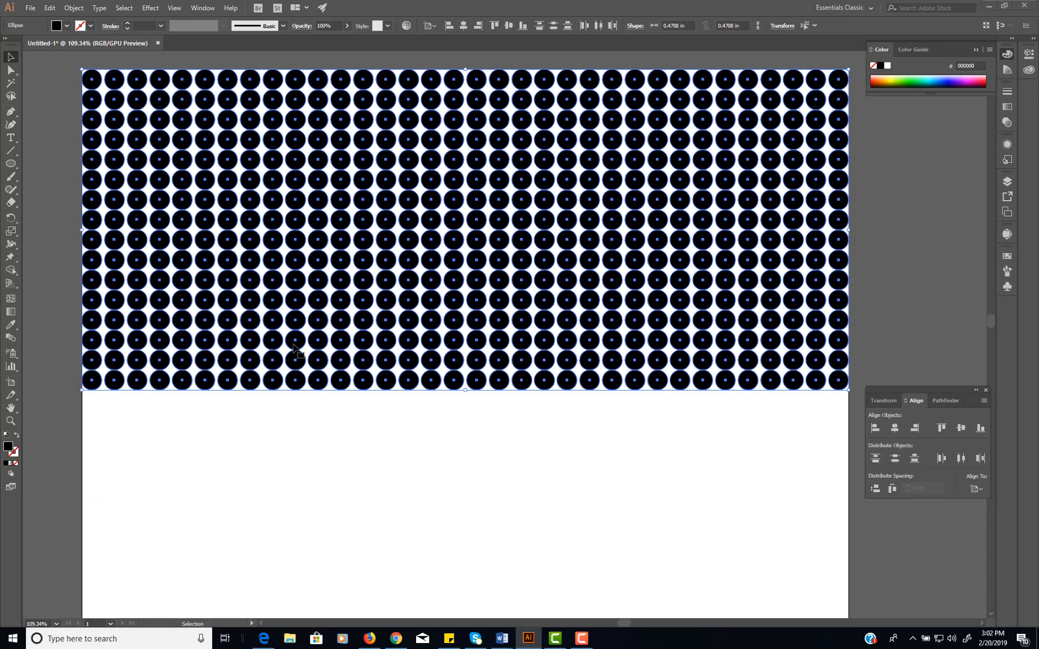
pyautogui.press('space')
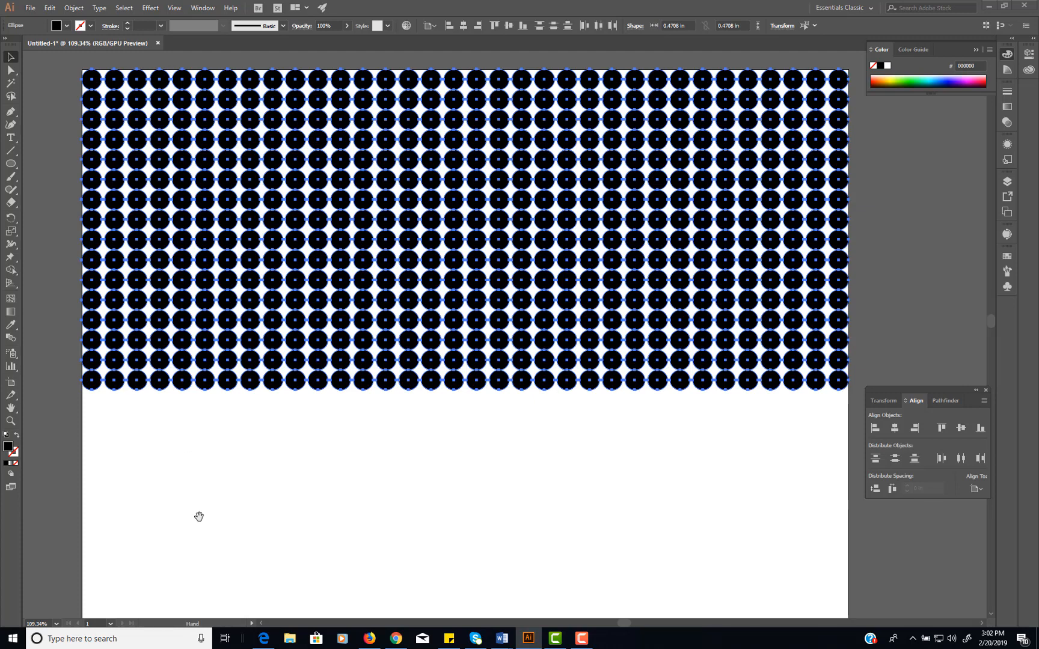
pyautogui.moveTo(197, 506); pyautogui.dragTo(211, 368)
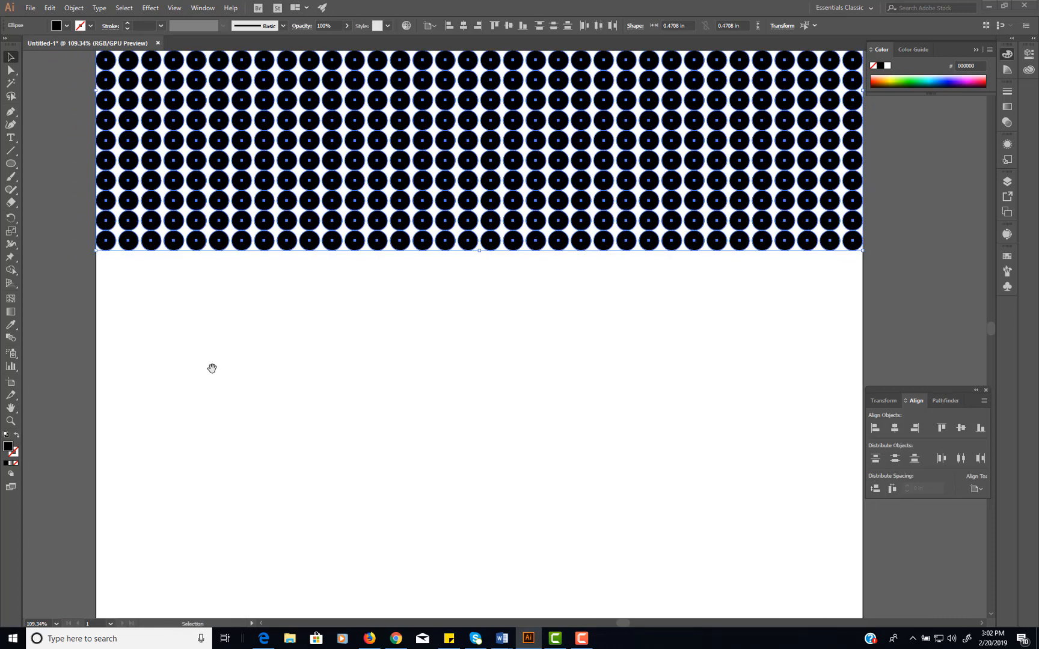
pyautogui.press('v')
pyautogui.hotkey('ctrl', '1')
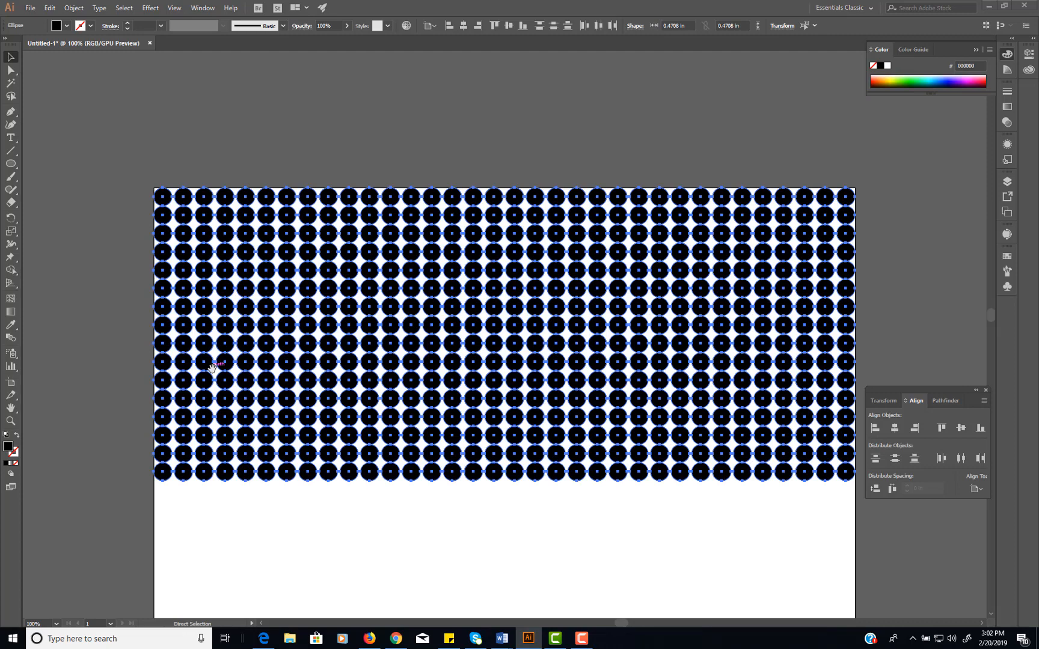
pyautogui.hotkey('ctrl', '-')
pyautogui.hotkey('ctrl', '-')
pyautogui.hotkey('ctrl', '+')
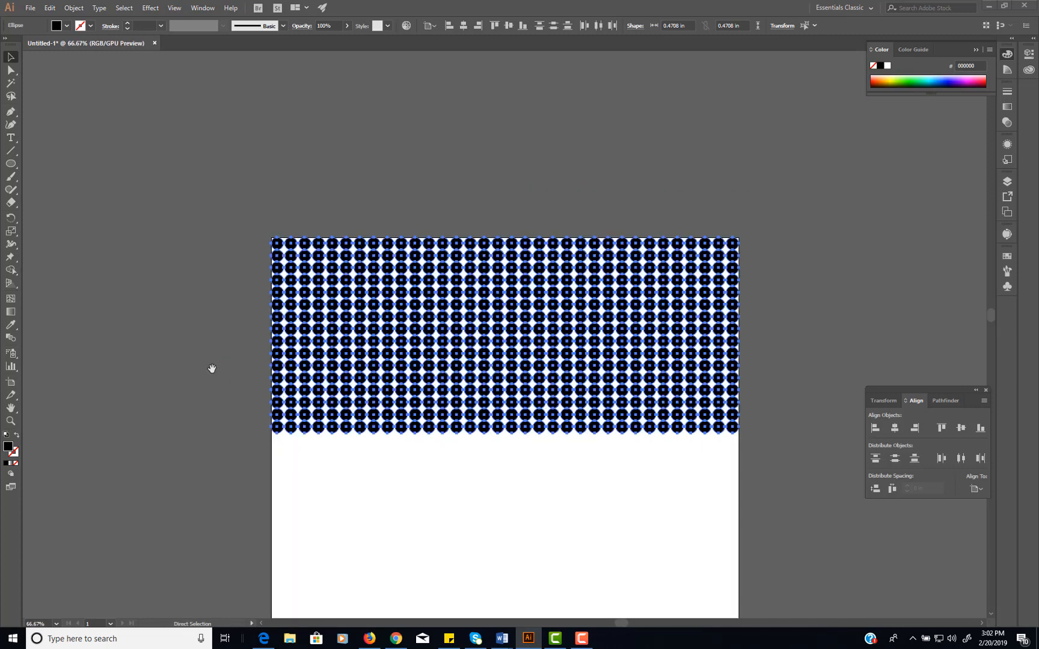
pyautogui.hotkey('ctrl', '+')
pyautogui.hotkey('ctrl', '-')
pyautogui.press('v')
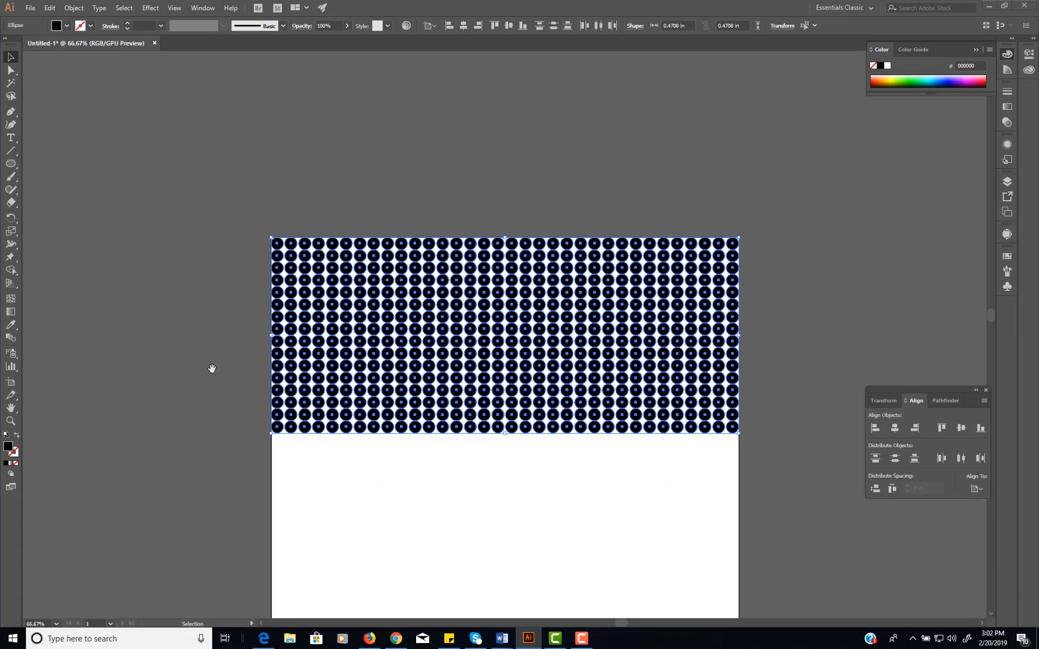
pyautogui.press('a')
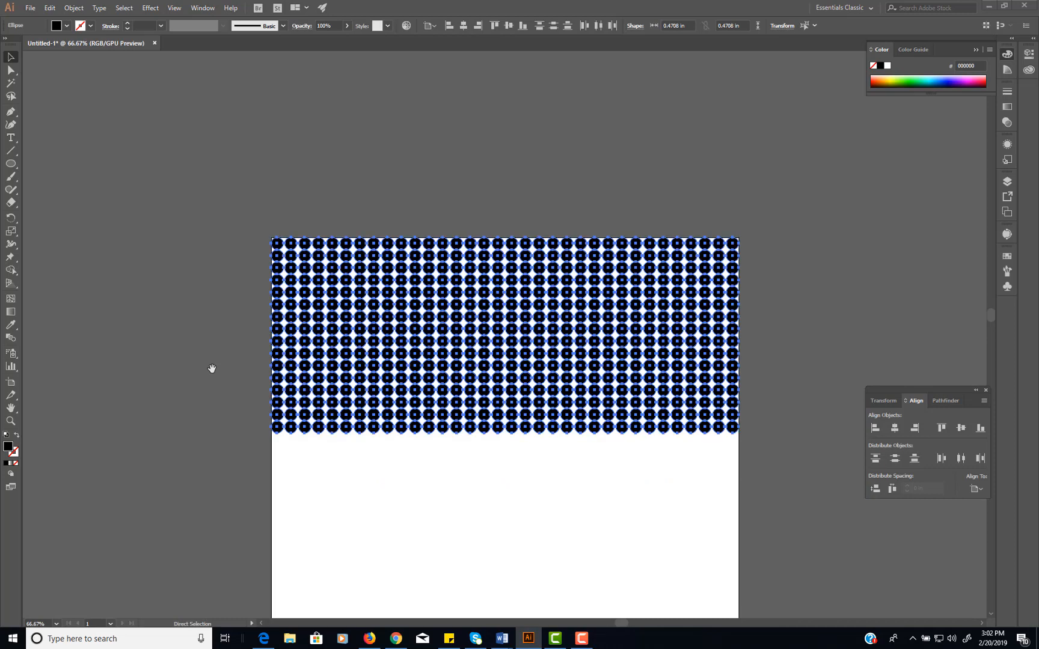
pyautogui.hotkey('ctrl', 'space')
pyautogui.moveTo(269, 422); pyautogui.dragTo(234, 452)
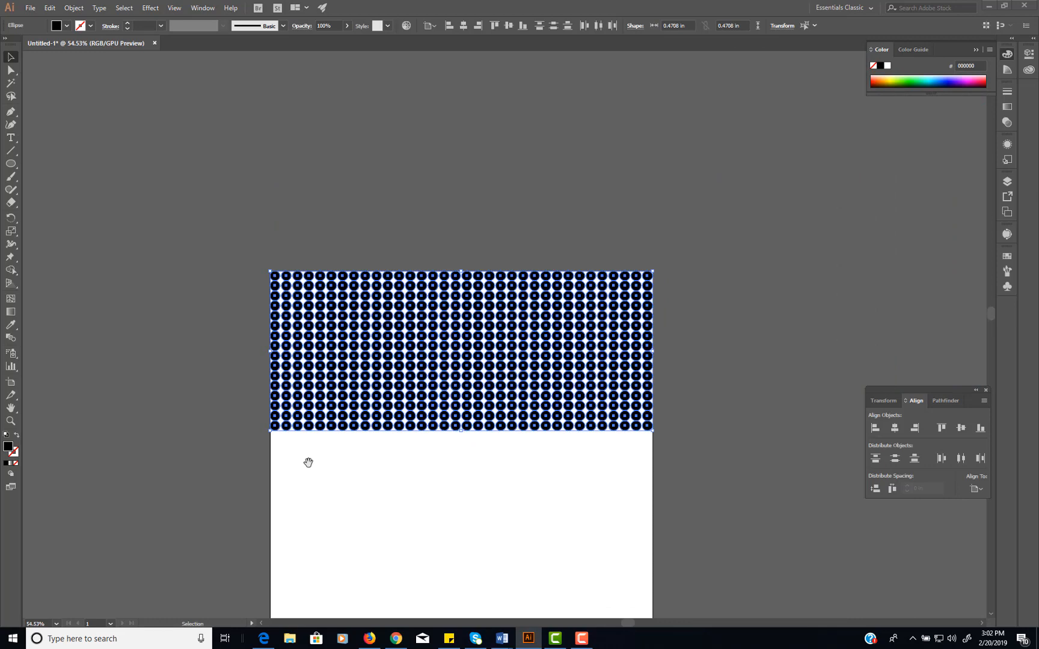
pyautogui.moveTo(324, 490); pyautogui.dragTo(327, 327)
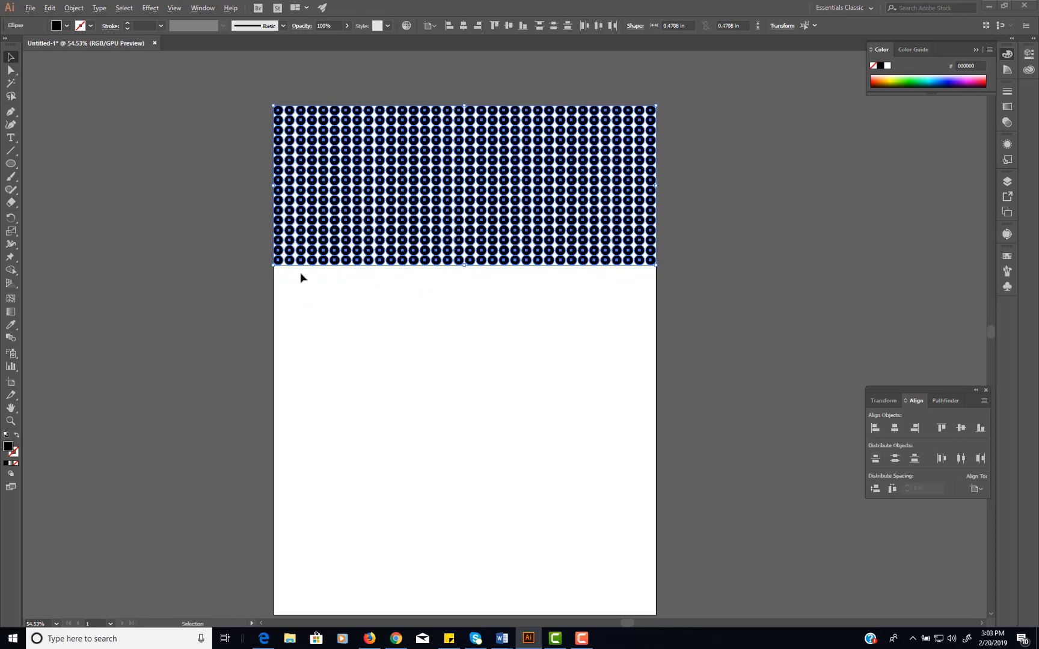
pyautogui.moveTo(297, 262); pyautogui.dragTo(303, 423)
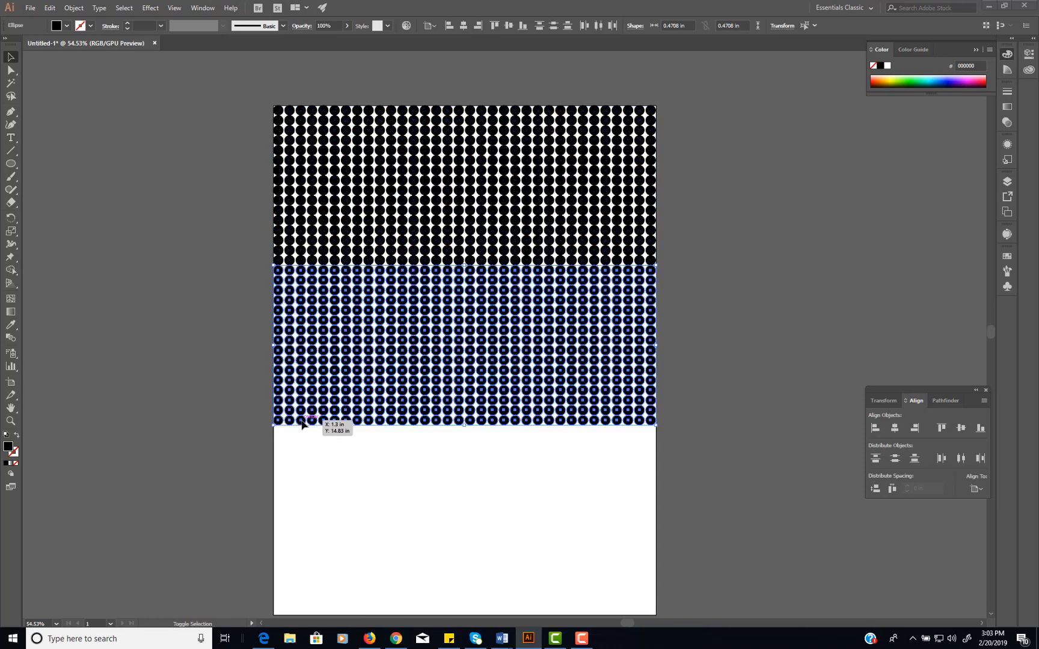
# Duplicate the whole block of rows downward past the artboard's bottom edge, and delete the rows lying outside the artboard
pyautogui.moveTo(248, 93); pyautogui.dragTo(310, 431)
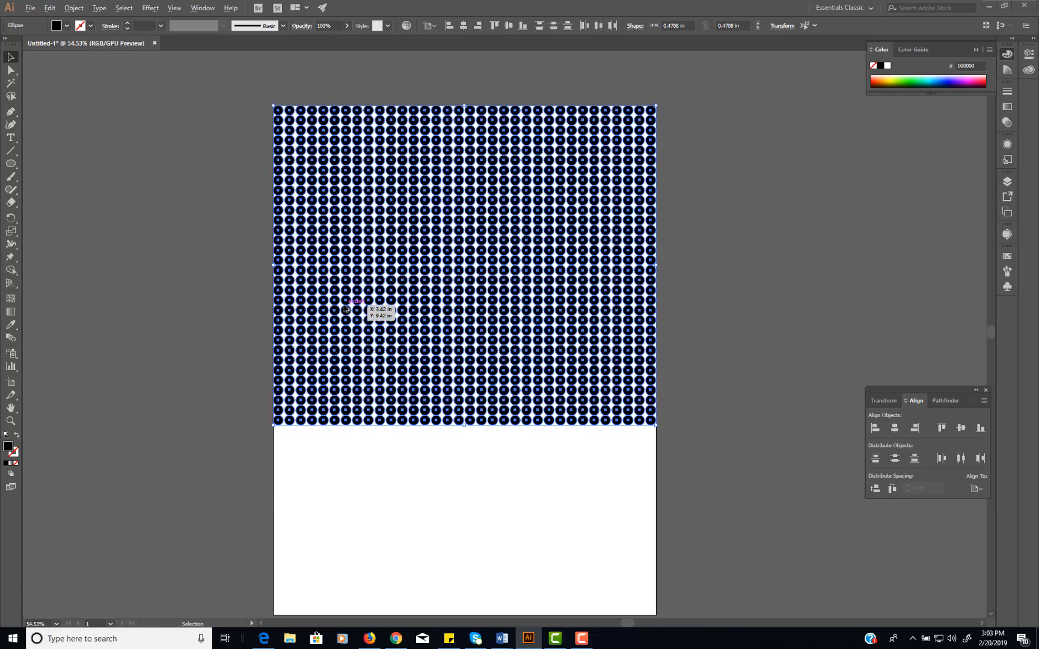
pyautogui.moveTo(312, 112); pyautogui.dragTo(306, 436)
pyautogui.moveTo(223, 475); pyautogui.dragTo(217, 382)
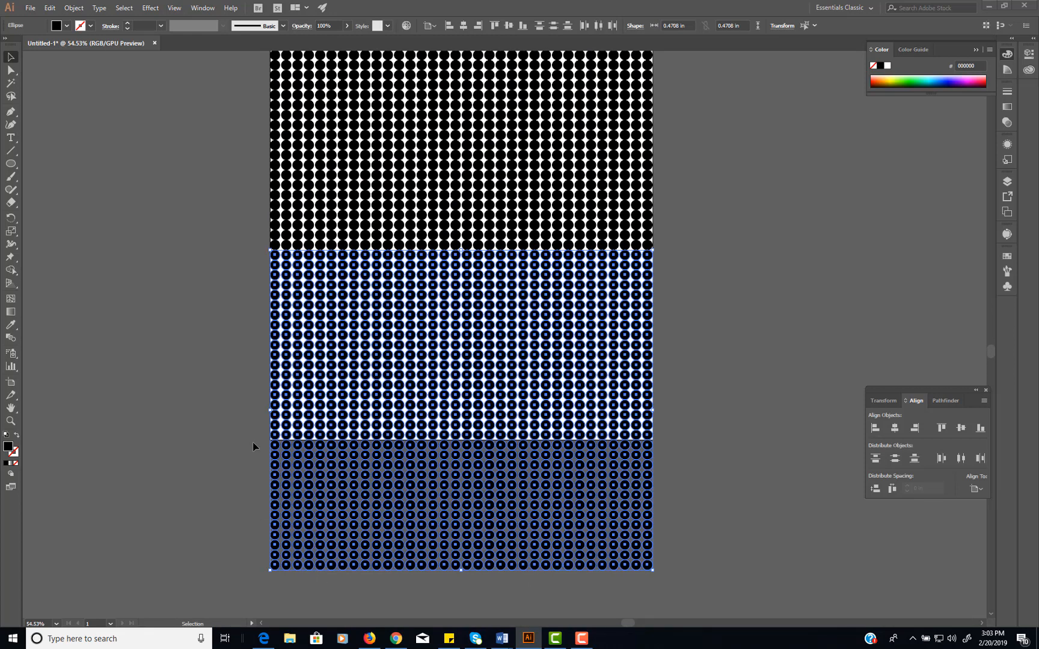
pyautogui.moveTo(271, 483); pyautogui.dragTo(271, 573)
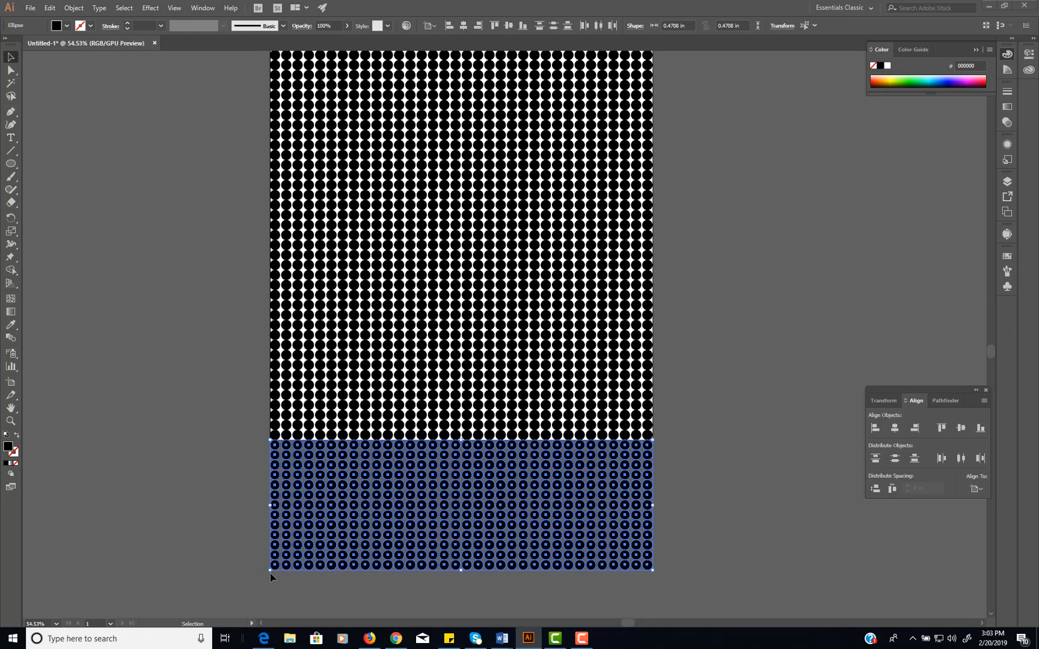
pyautogui.press('Delete')
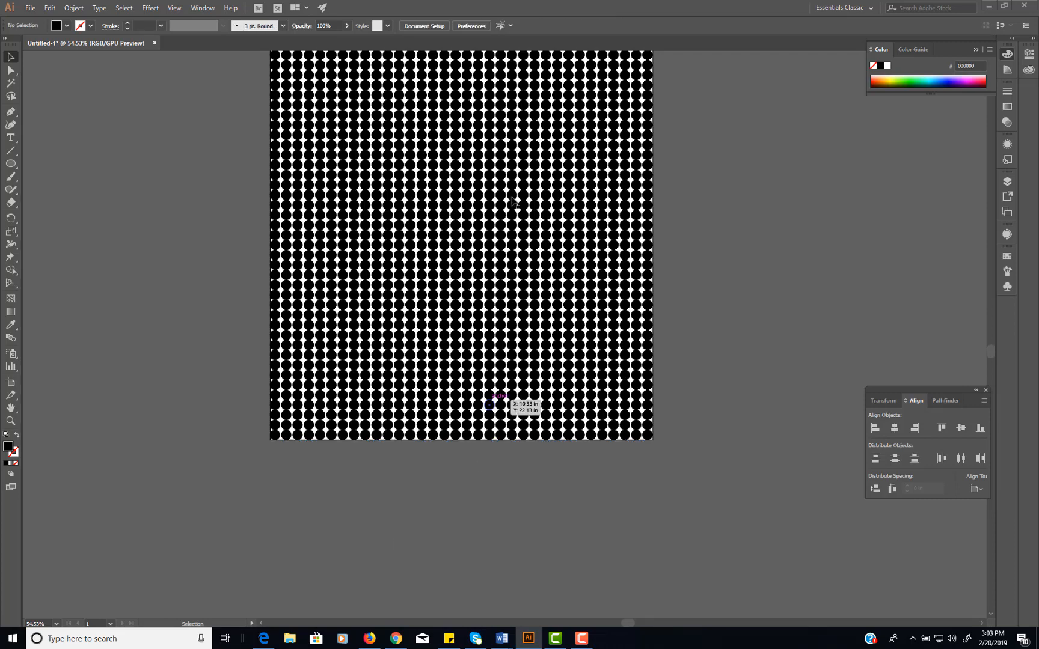
# Delete the lowest row of circles, which sits on the artboard's bottom edge
pyautogui.scroll(3, 357, 411)
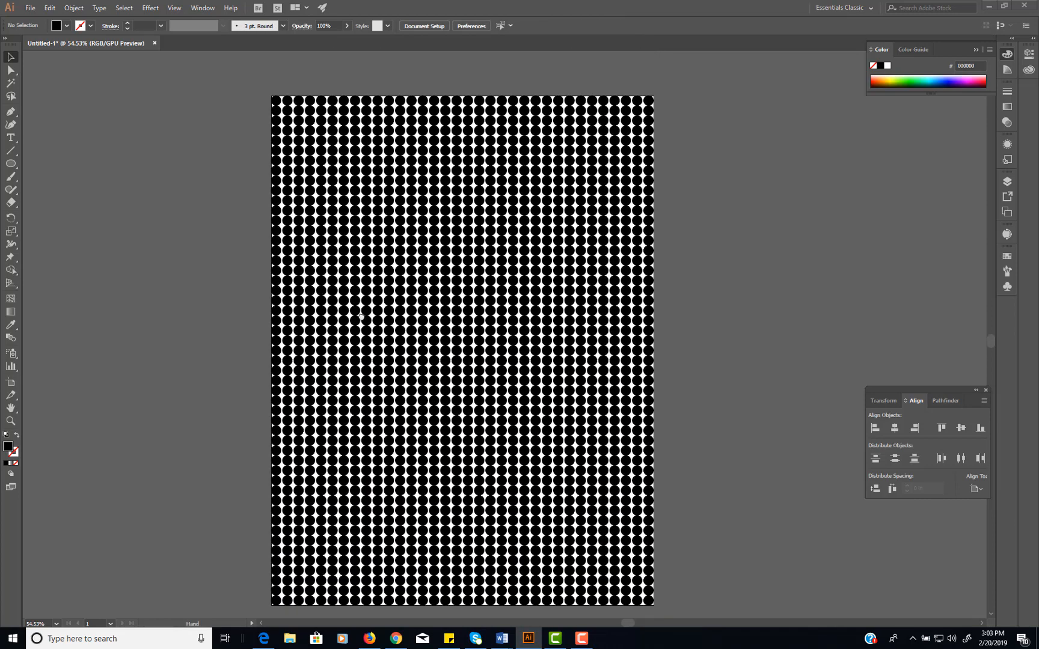
pyautogui.scroll(-2, 361, 330)
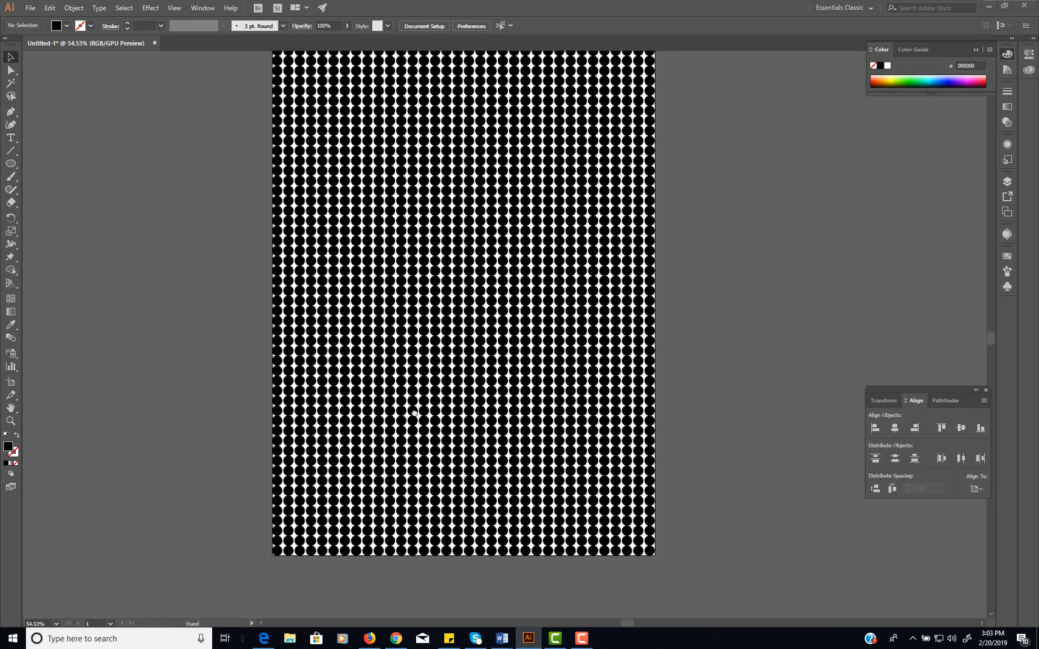
pyautogui.scroll(-1, 414, 413)
pyautogui.moveTo(281, 461); pyautogui.dragTo(552, 470)
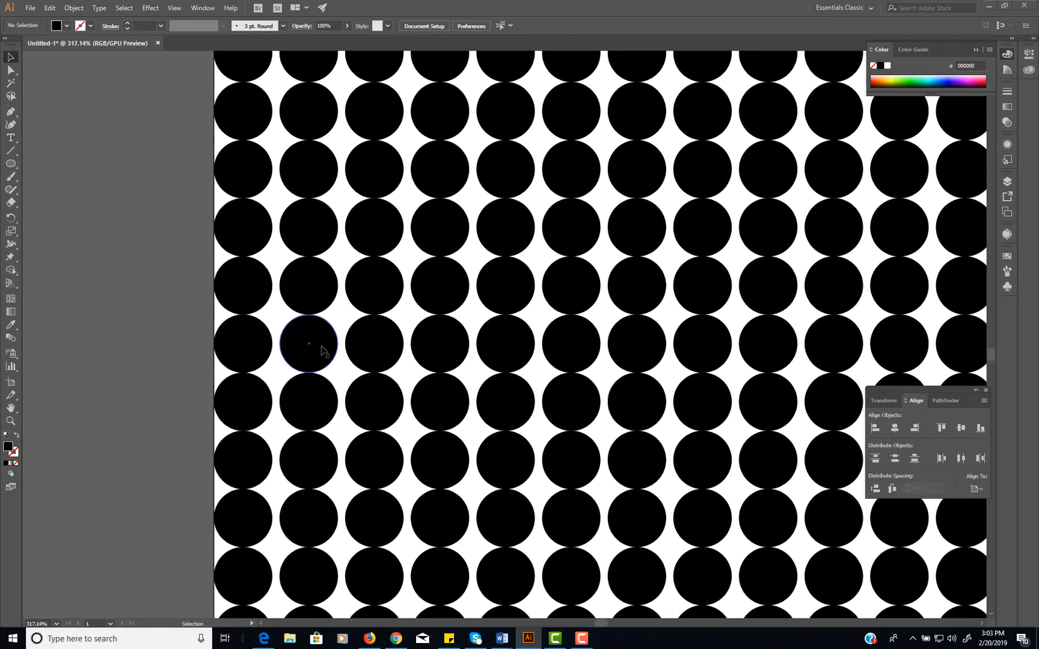
pyautogui.moveTo(342, 478); pyautogui.dragTo(359, 311)
pyautogui.click(246, 331)
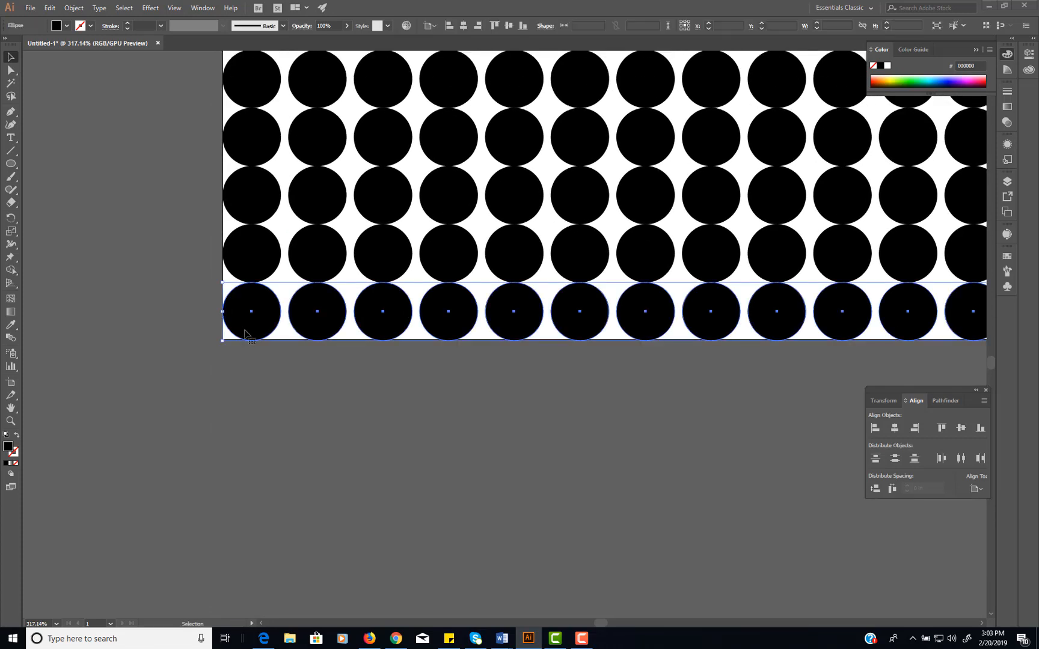
pyautogui.press('Delete')
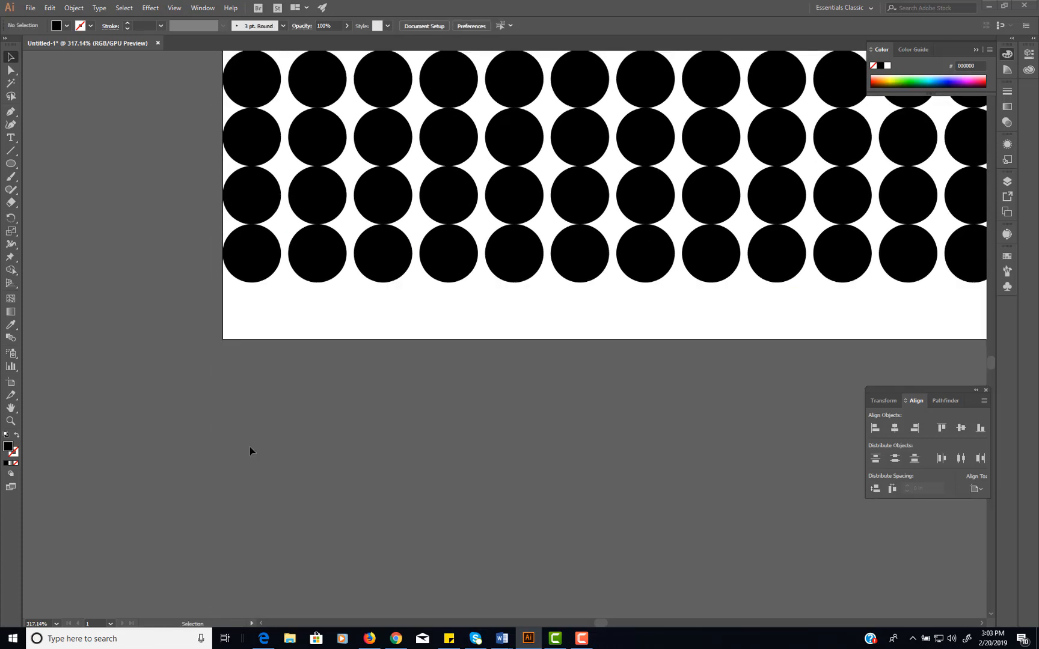
# Select all remaining rows and distribute their vertical spacing evenly over the full height of the artboard
pyautogui.press('space')
pyautogui.moveTo(482, 401); pyautogui.dragTo(188, 418)
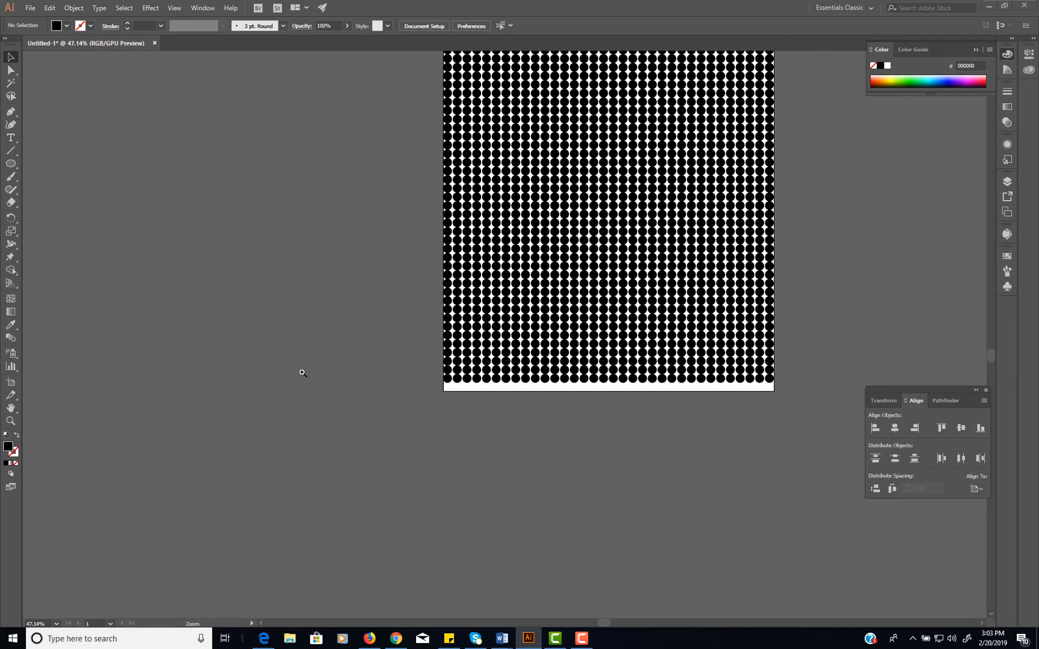
pyautogui.moveTo(386, 293); pyautogui.dragTo(348, 379)
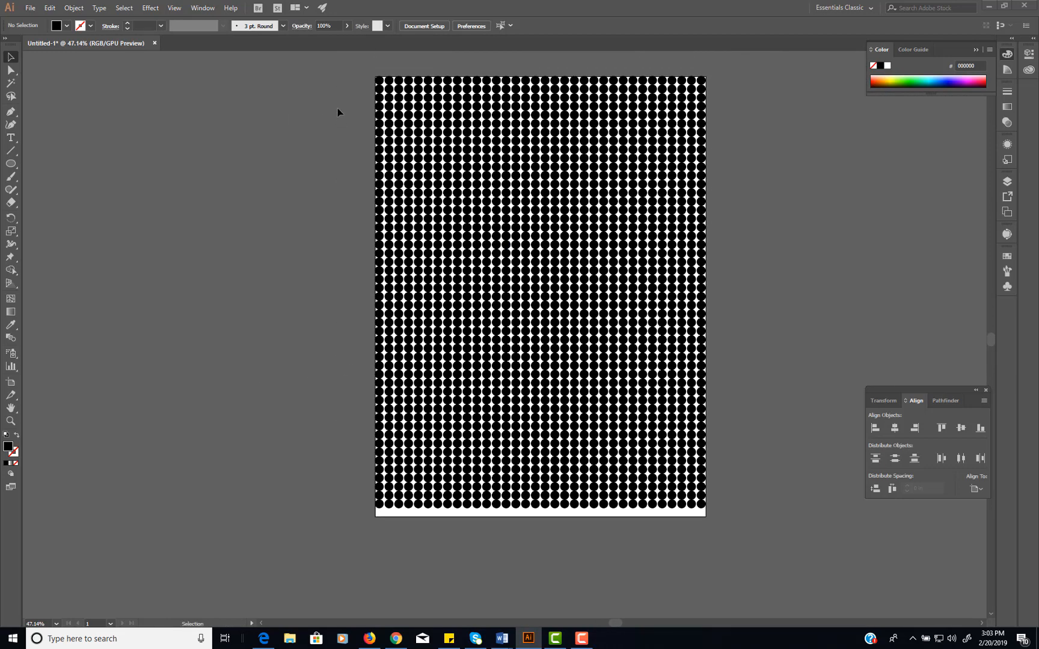
pyautogui.moveTo(327, 68); pyautogui.dragTo(387, 519)
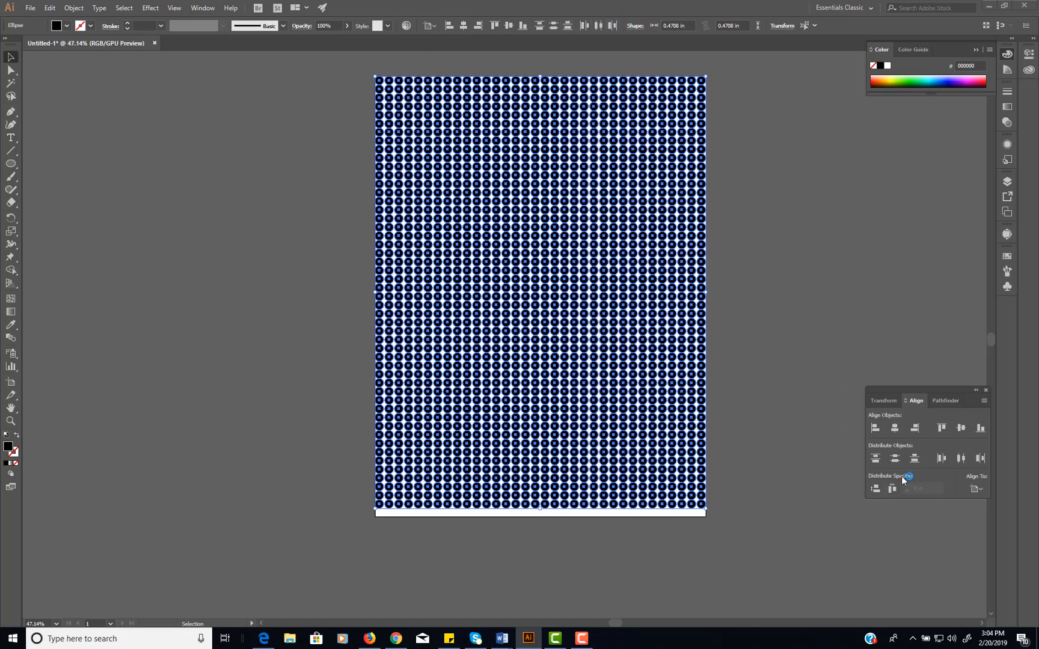
pyautogui.click(984, 401)
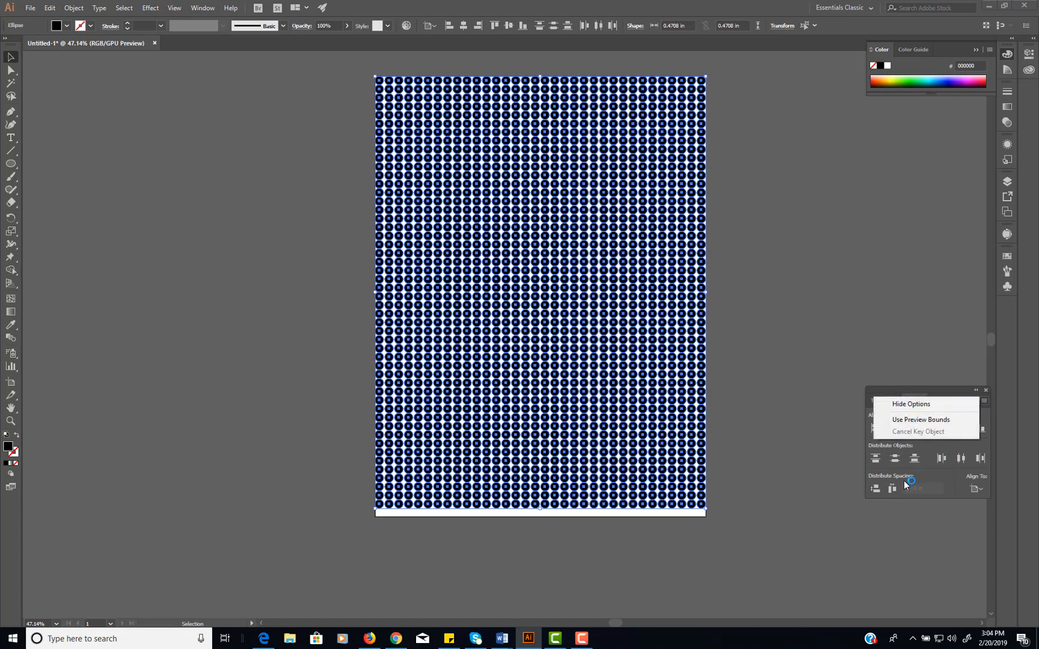
pyautogui.click(885, 473)
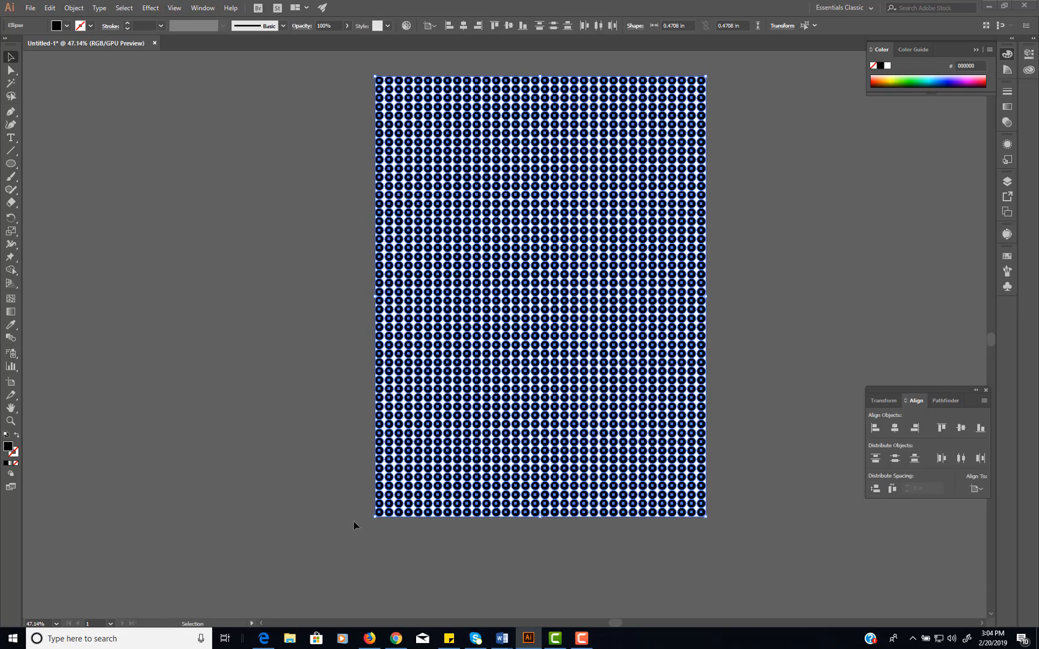
# Inspect the vertical gaps between the rows up close, and make the bottom row the key object of the selection
pyautogui.press('z')
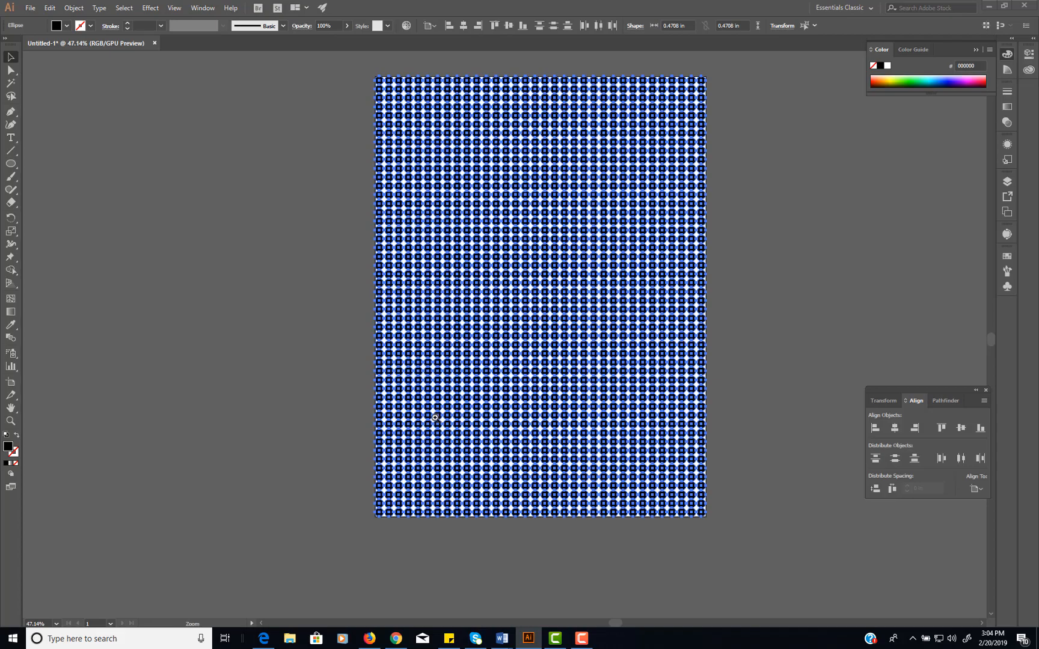
pyautogui.moveTo(404, 437); pyautogui.dragTo(738, 463)
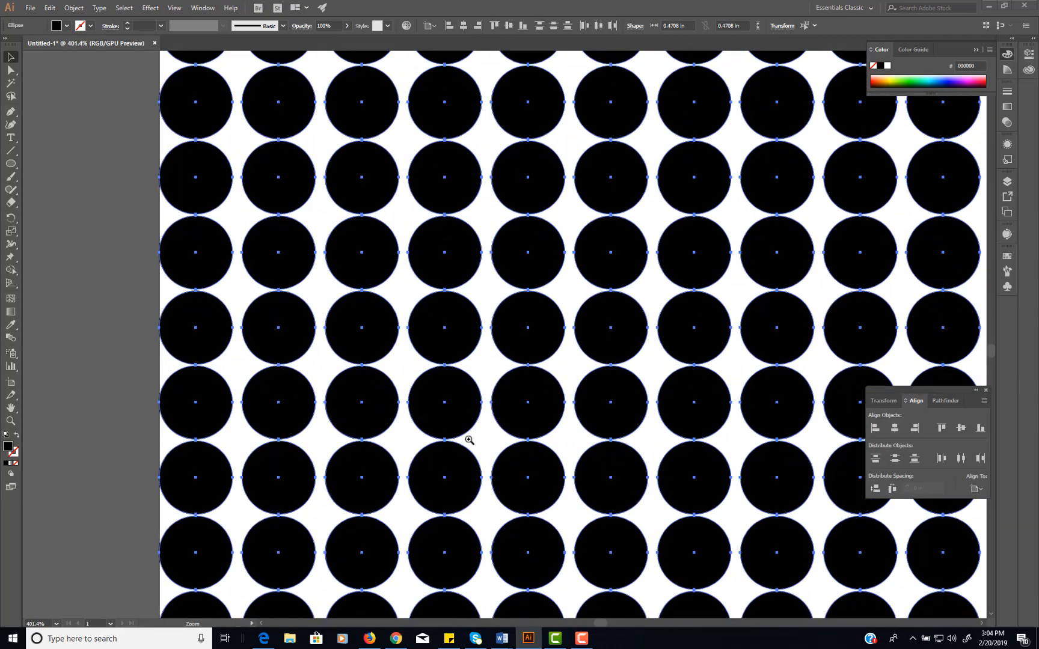
pyautogui.moveTo(469, 440); pyautogui.dragTo(544, 456)
pyautogui.press('v')
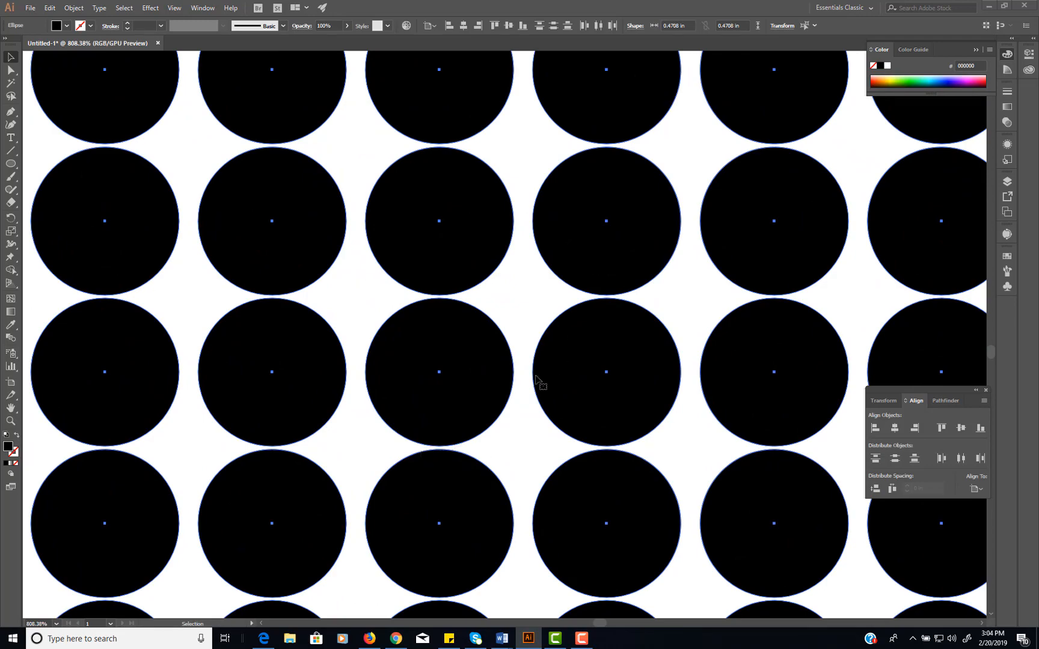
pyautogui.press('z')
pyautogui.moveTo(655, 408); pyautogui.dragTo(446, 415)
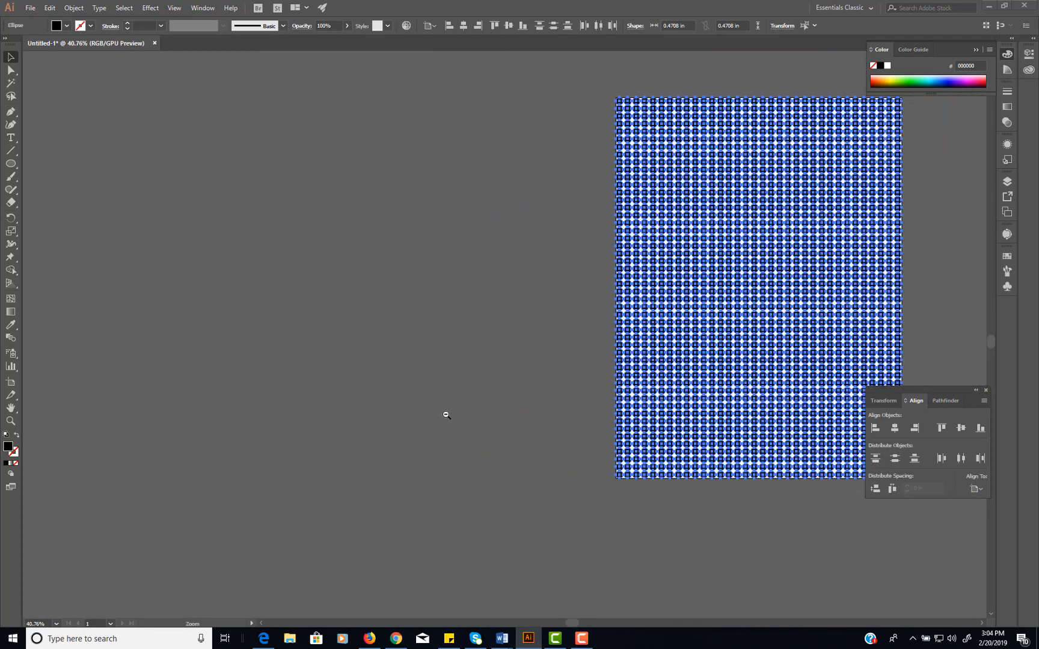
pyautogui.press('v')
pyautogui.click(651, 478)
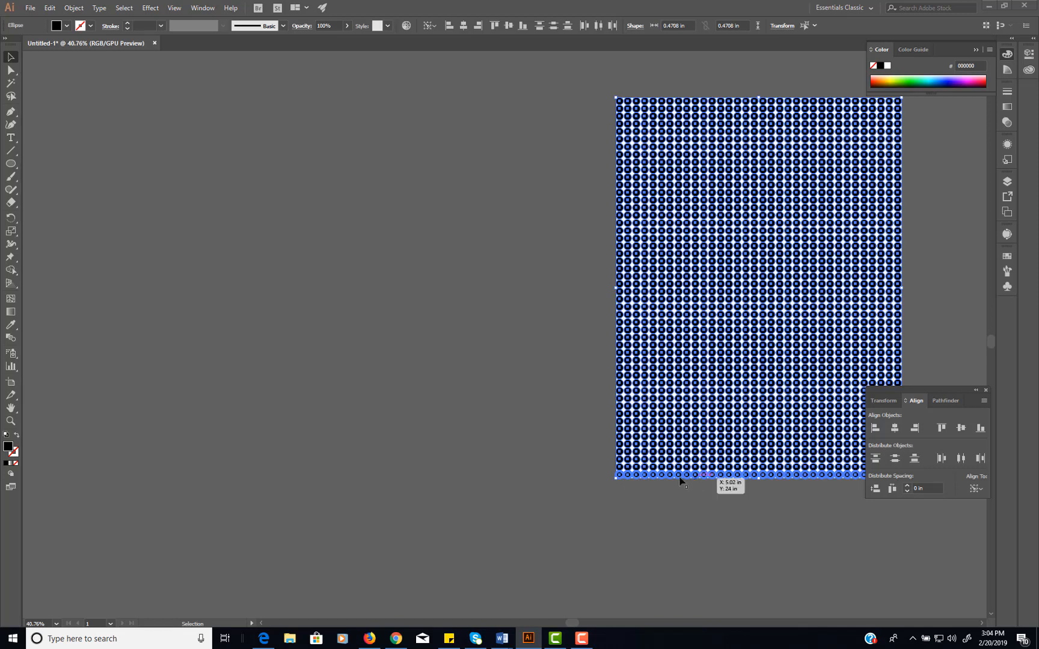
# Delete the lowest row of circles, and distribute all remaining rows evenly over the full height of the artboard
pyautogui.click(522, 449)
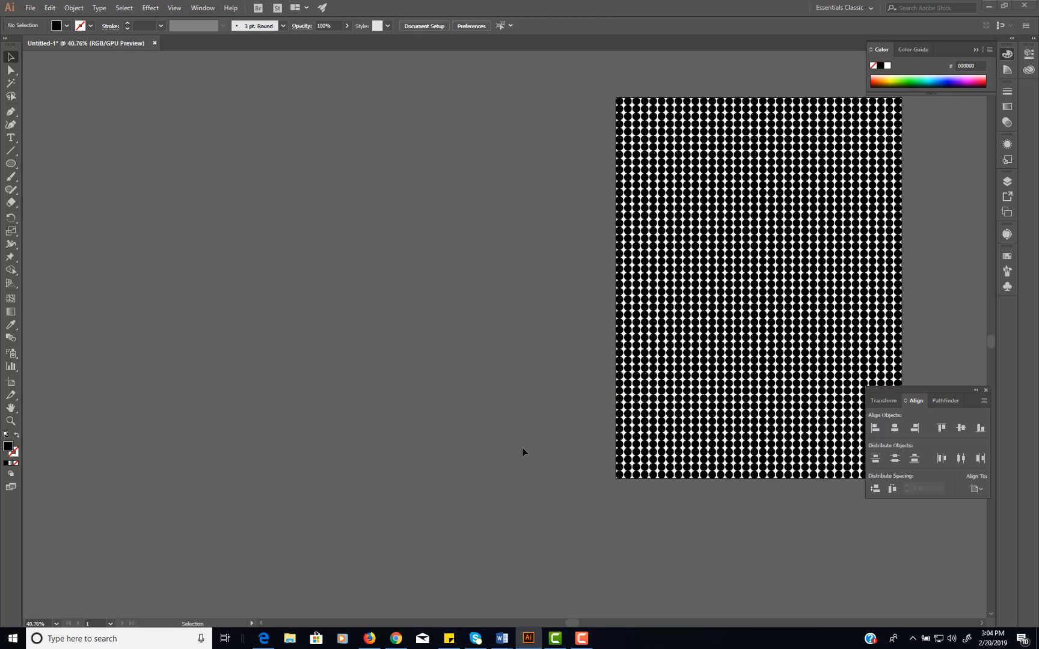
pyautogui.click(627, 477)
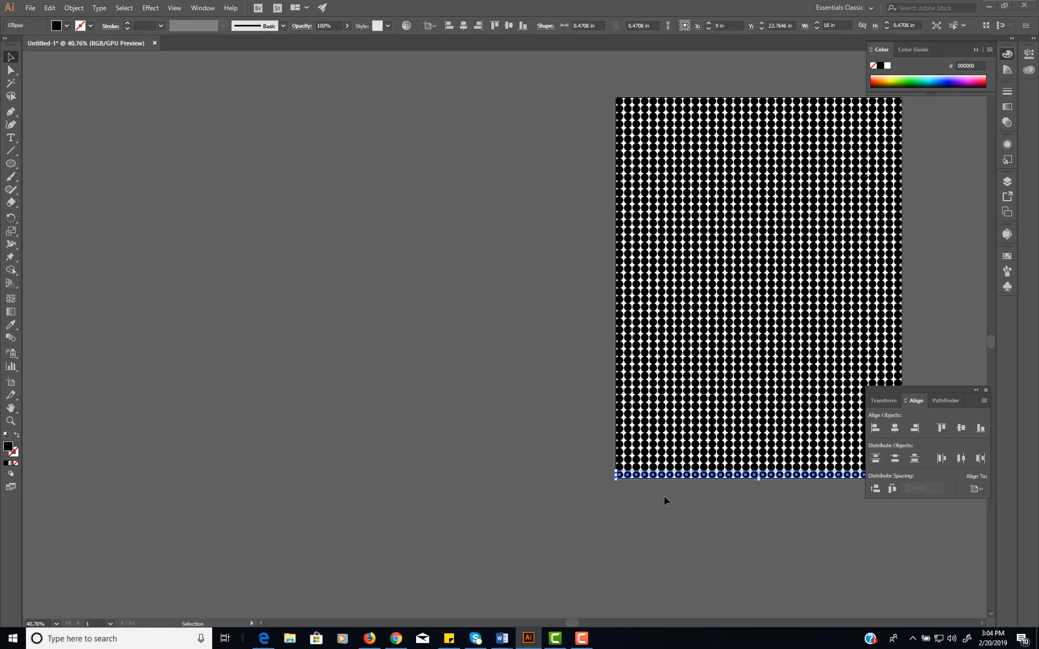
pyautogui.press('Delete')
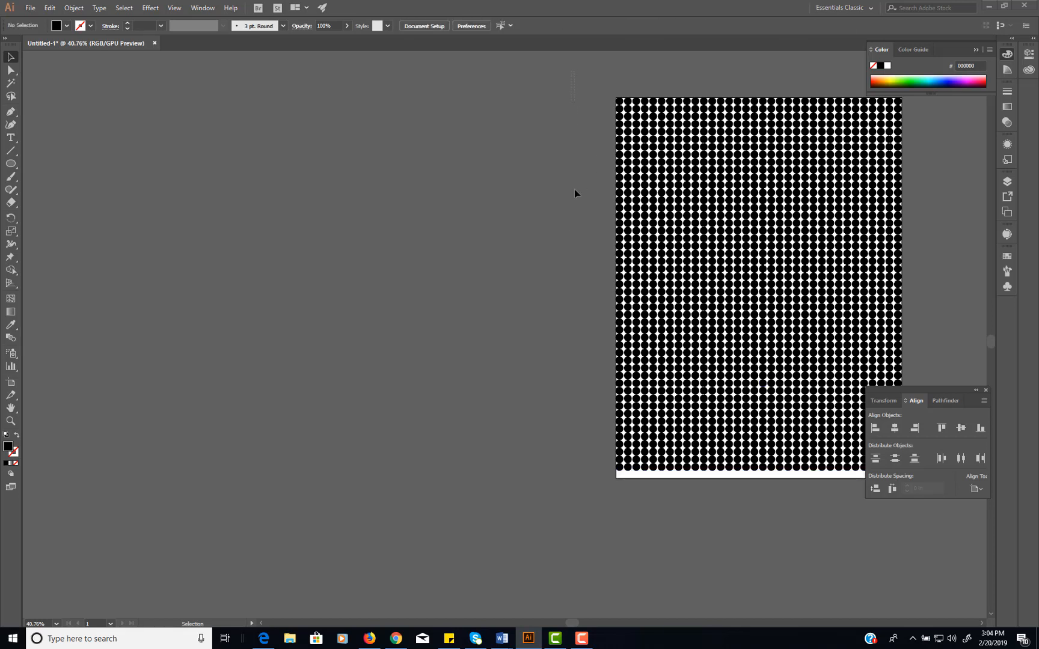
pyautogui.moveTo(624, 521); pyautogui.dragTo(628, 518)
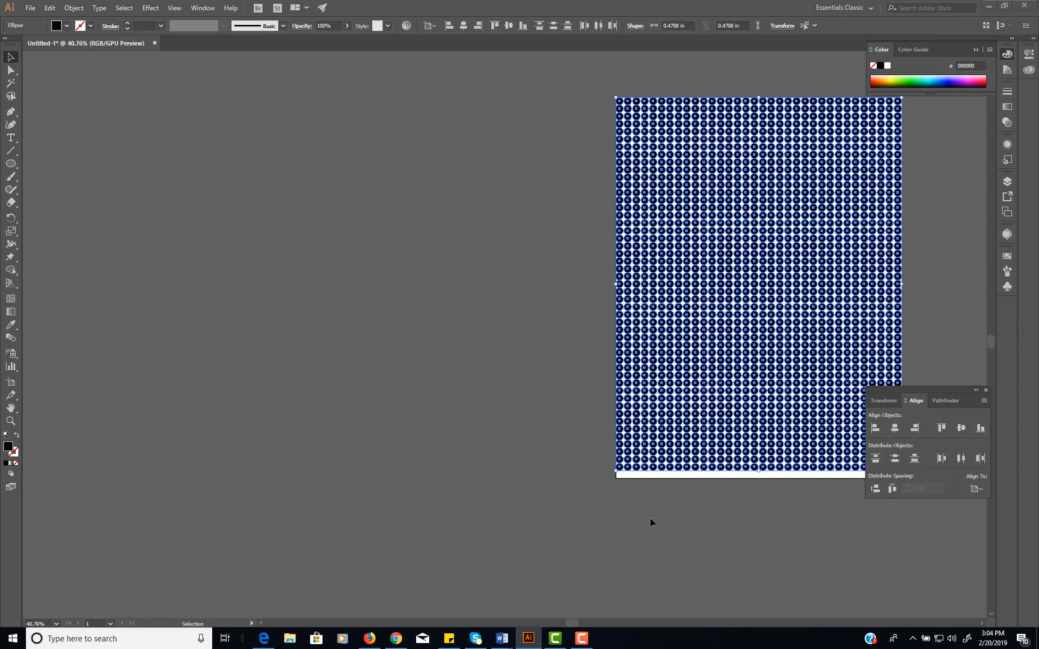
pyautogui.click(875, 488)
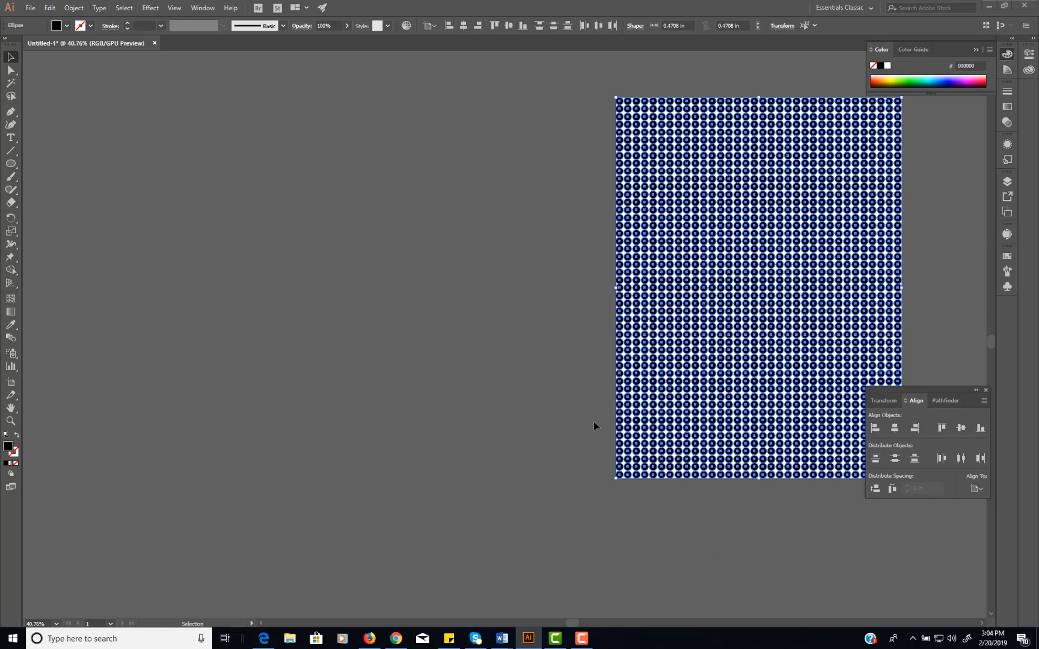
# Delete the row of circles that sits on the artboard's bottom edge
pyautogui.press('z')
pyautogui.moveTo(631, 443); pyautogui.dragTo(935, 469)
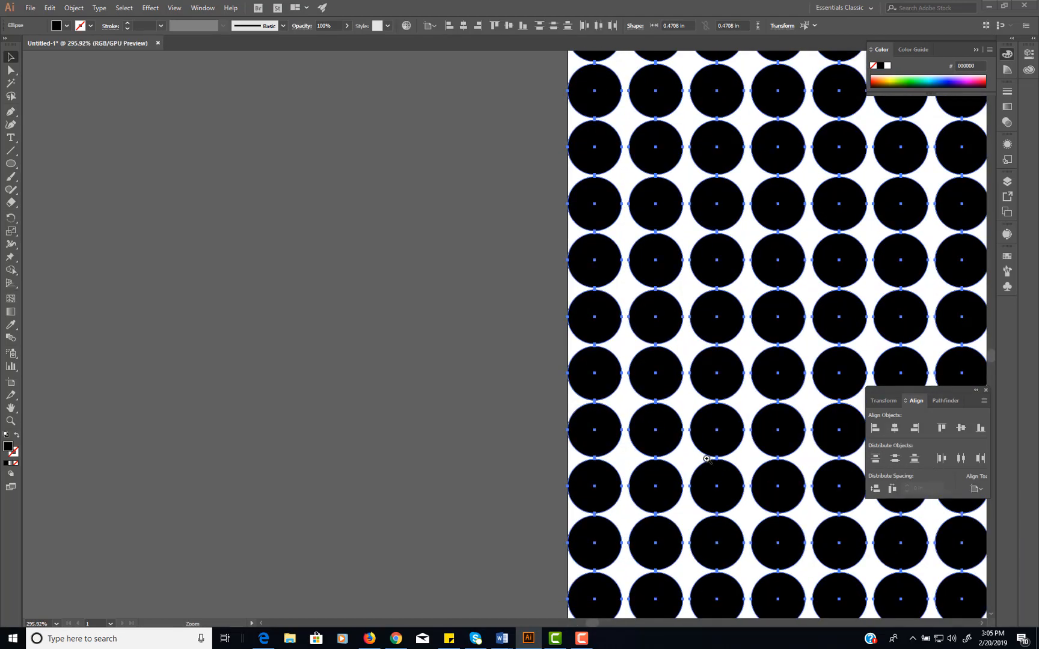
pyautogui.moveTo(707, 459); pyautogui.dragTo(784, 457)
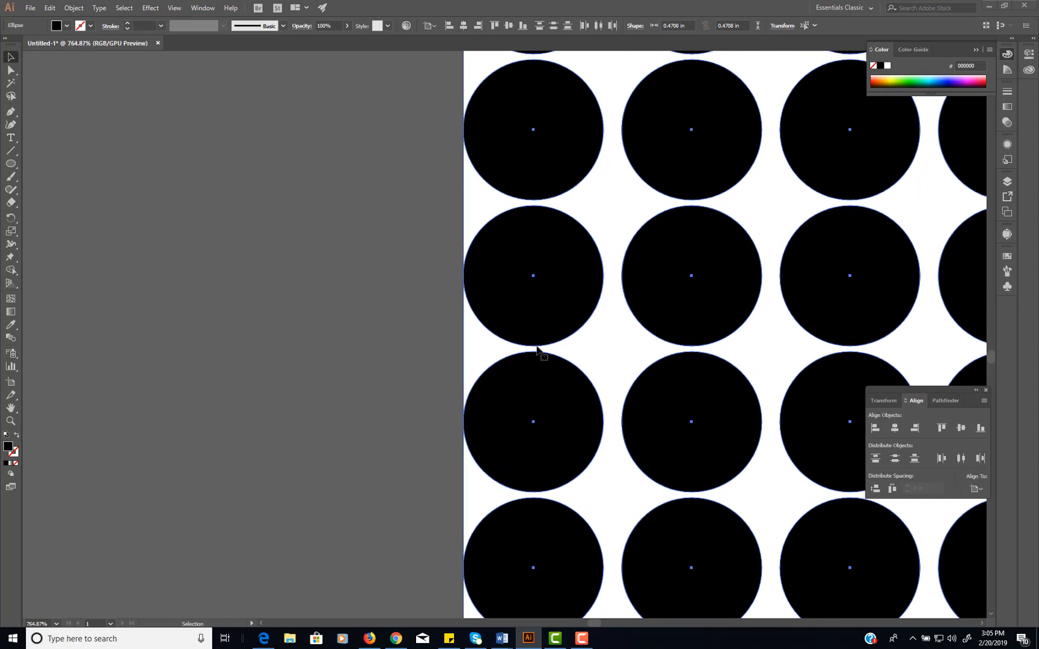
pyautogui.moveTo(587, 359); pyautogui.dragTo(231, 376)
pyautogui.click(541, 411)
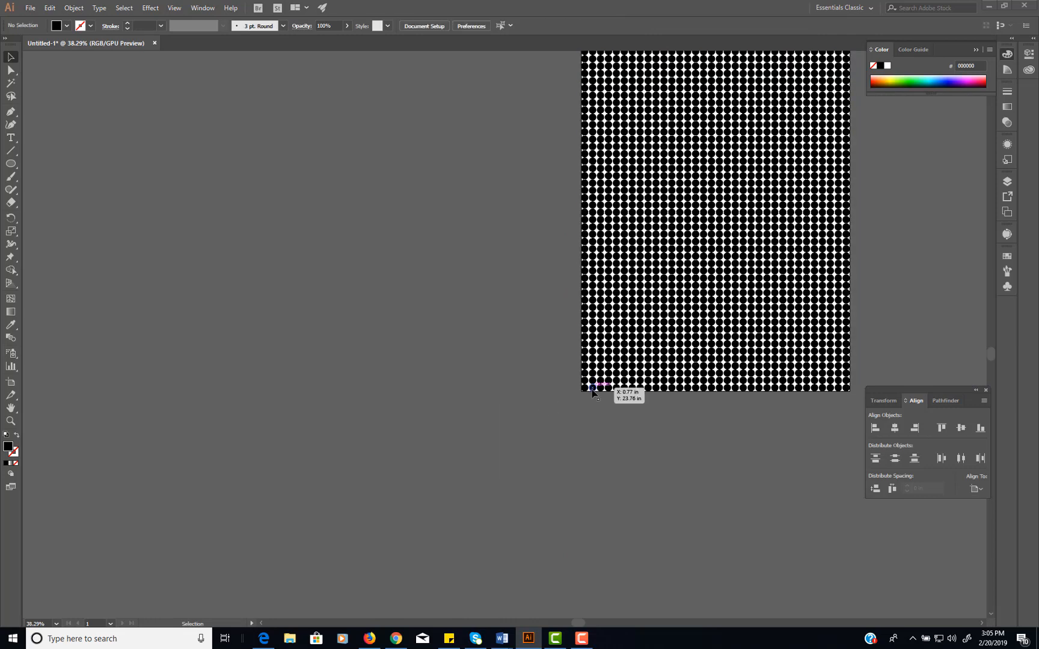
pyautogui.click(592, 390)
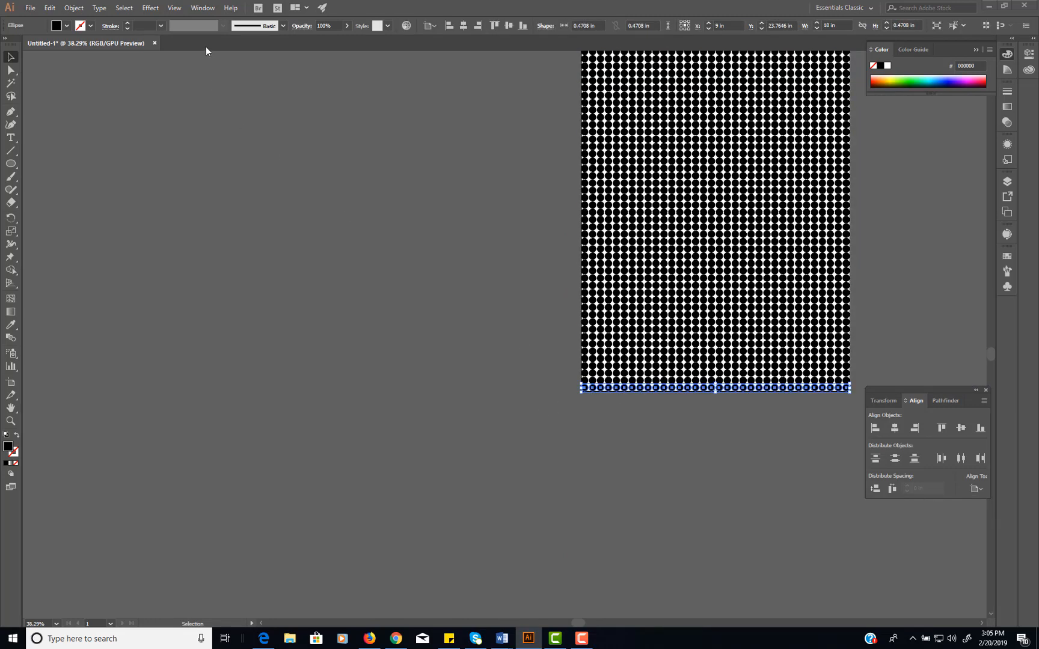
pyautogui.click(125, 8)
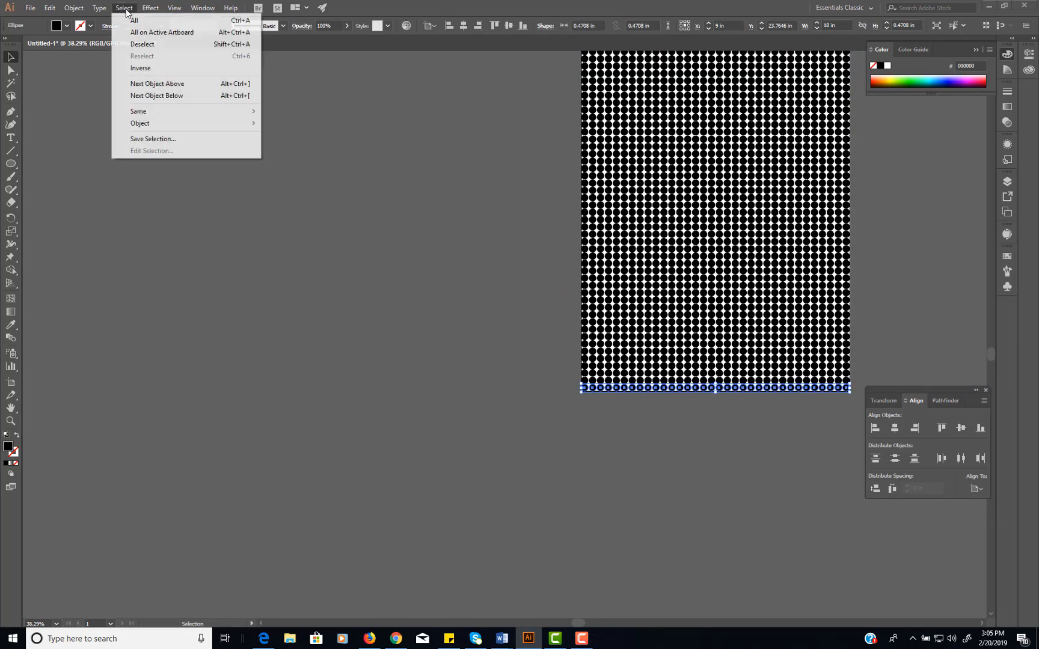
pyautogui.click(174, 43)
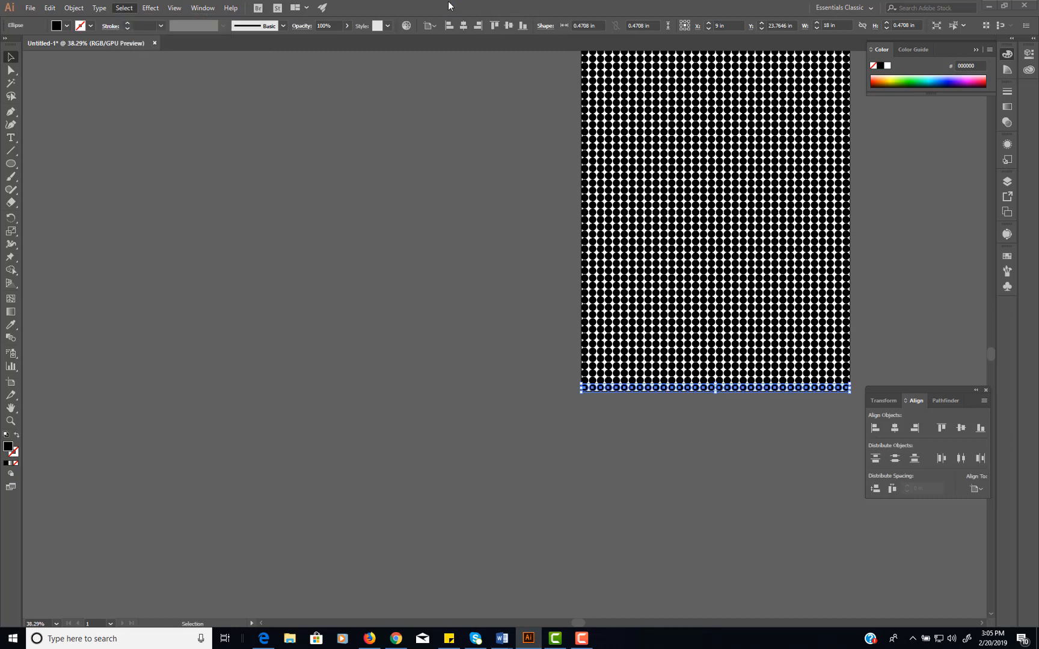
pyautogui.click(124, 7)
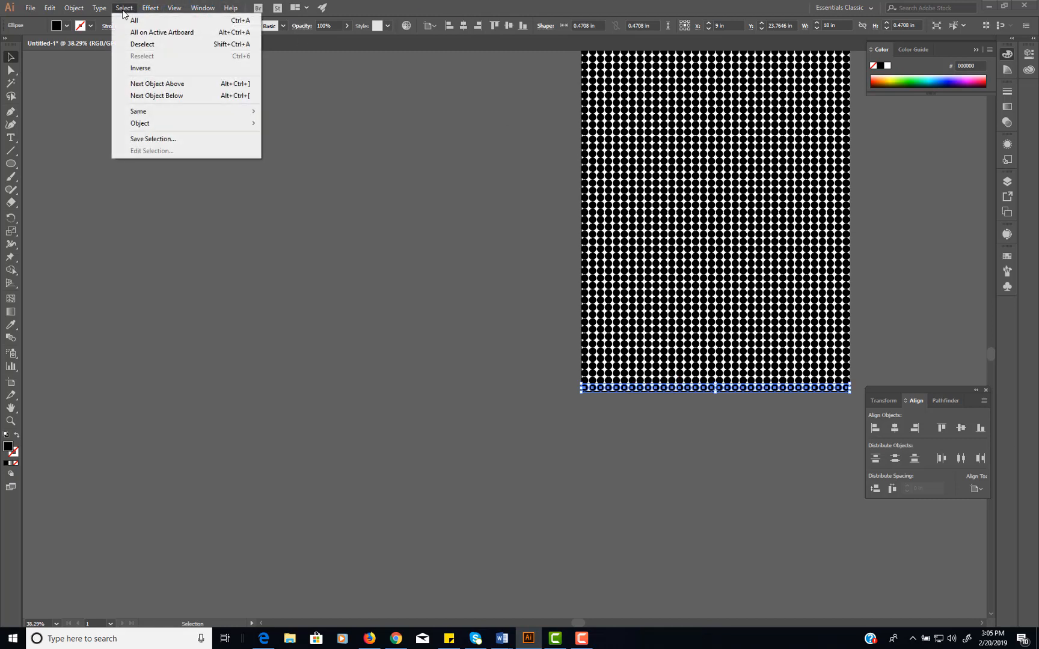
pyautogui.click(179, 46)
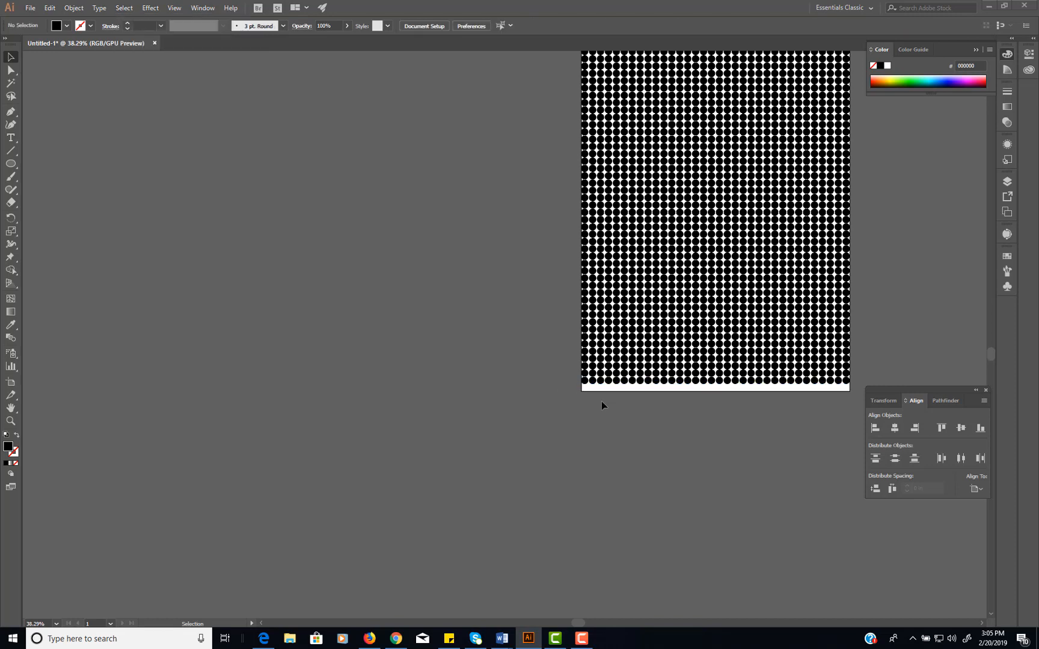
# Select all remaining rows, distribute their vertical spacing evenly over the artboard's full height, and clear the selection
pyautogui.moveTo(485, 185); pyautogui.dragTo(383, 282)
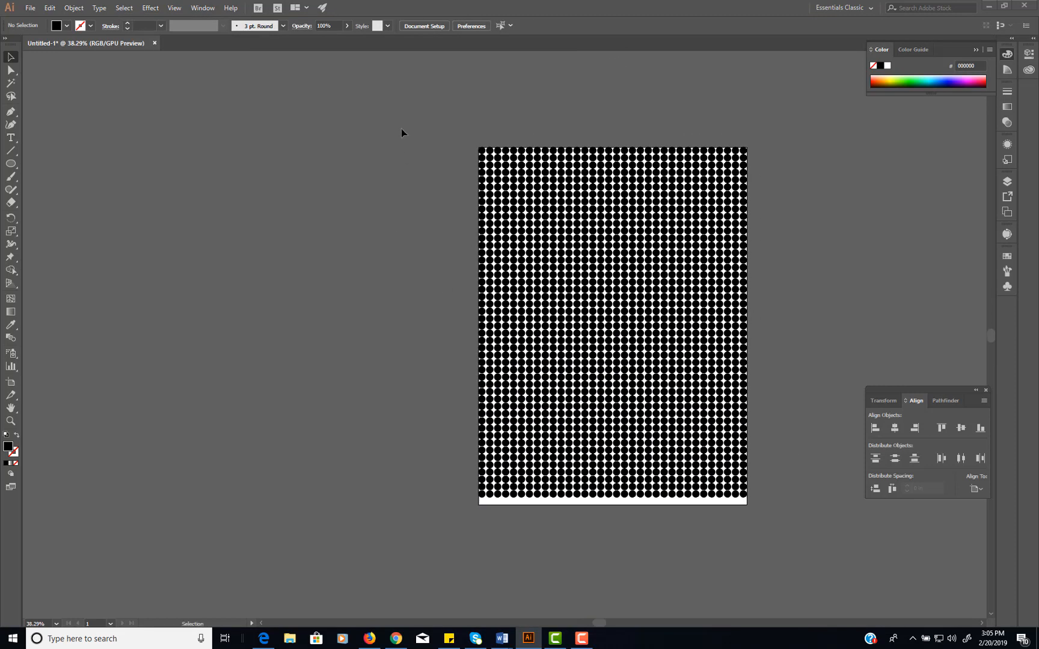
pyautogui.moveTo(495, 524); pyautogui.dragTo(490, 527)
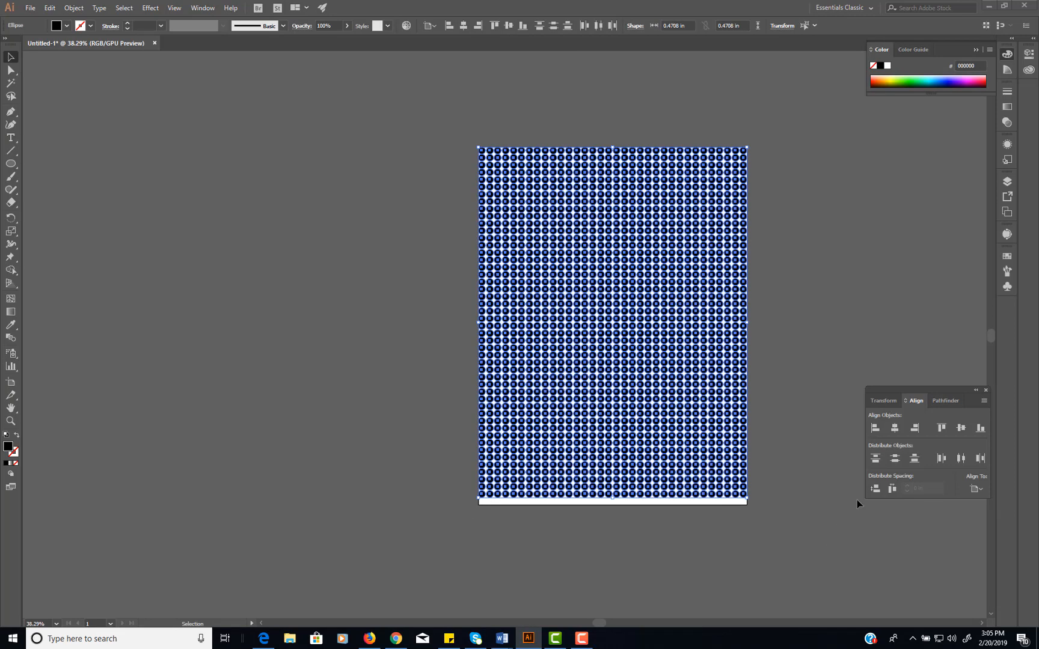
pyautogui.click(877, 488)
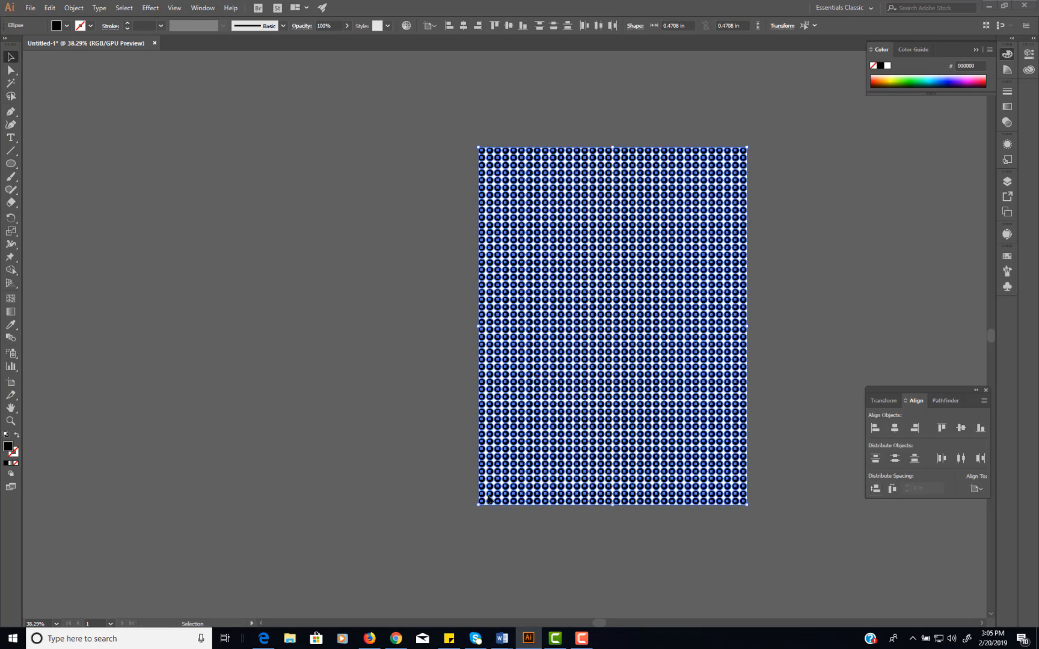
pyautogui.moveTo(489, 487); pyautogui.dragTo(509, 464)
pyautogui.click(283, 427)
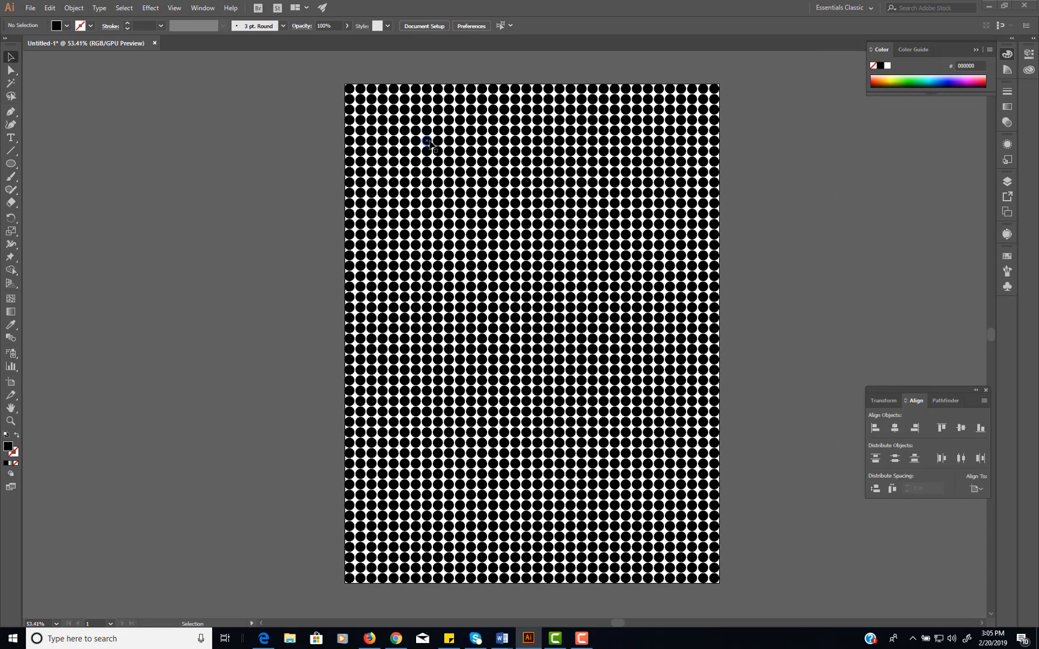
# Ungroup all the rows into individual circles, and check the result by selecting single circles in the pattern
pyautogui.click(428, 141)
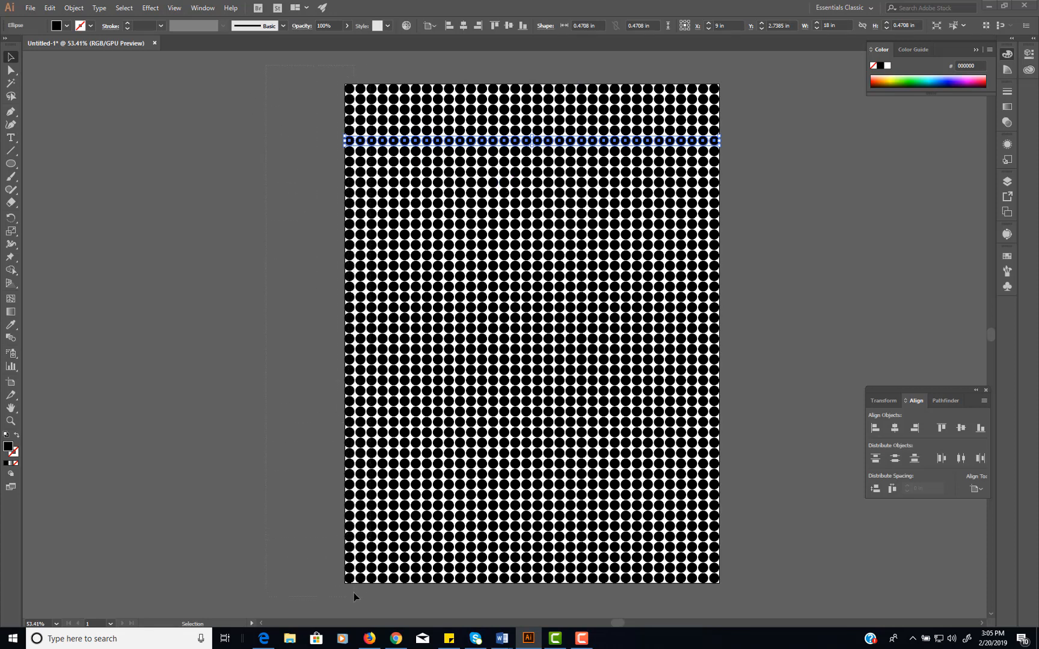
pyautogui.hotkey('ctrl', 'a')
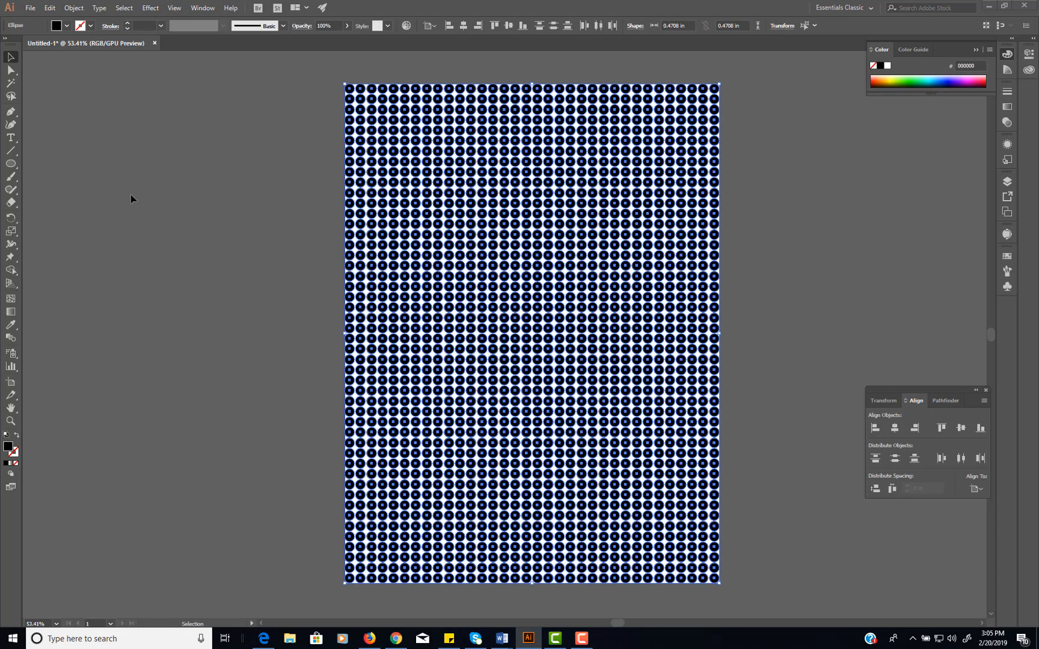
pyautogui.click(80, 9)
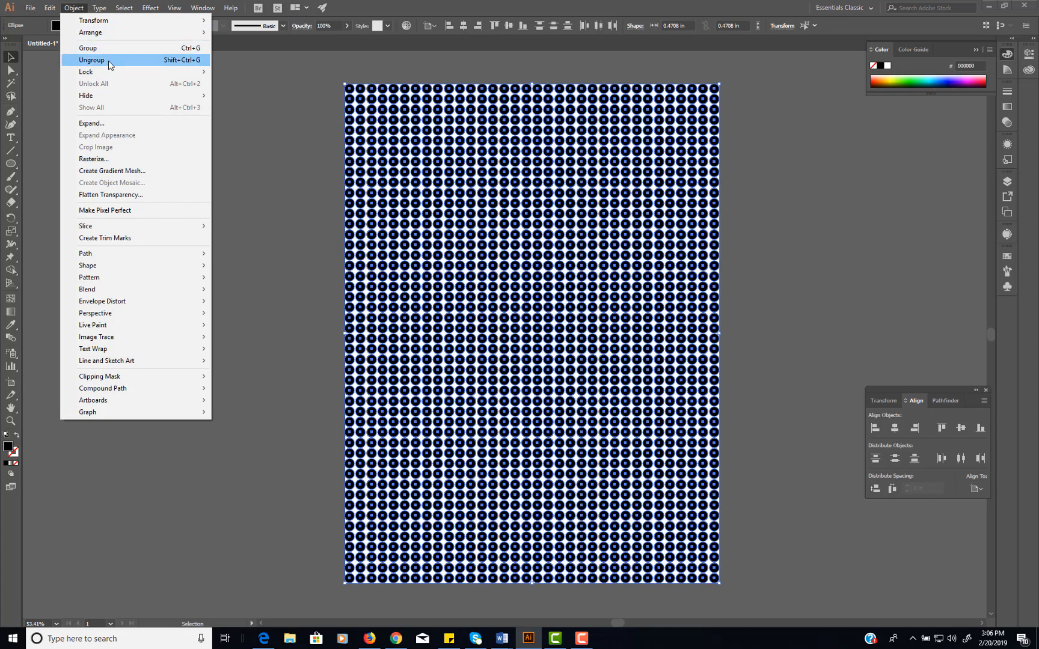
pyautogui.click(110, 61)
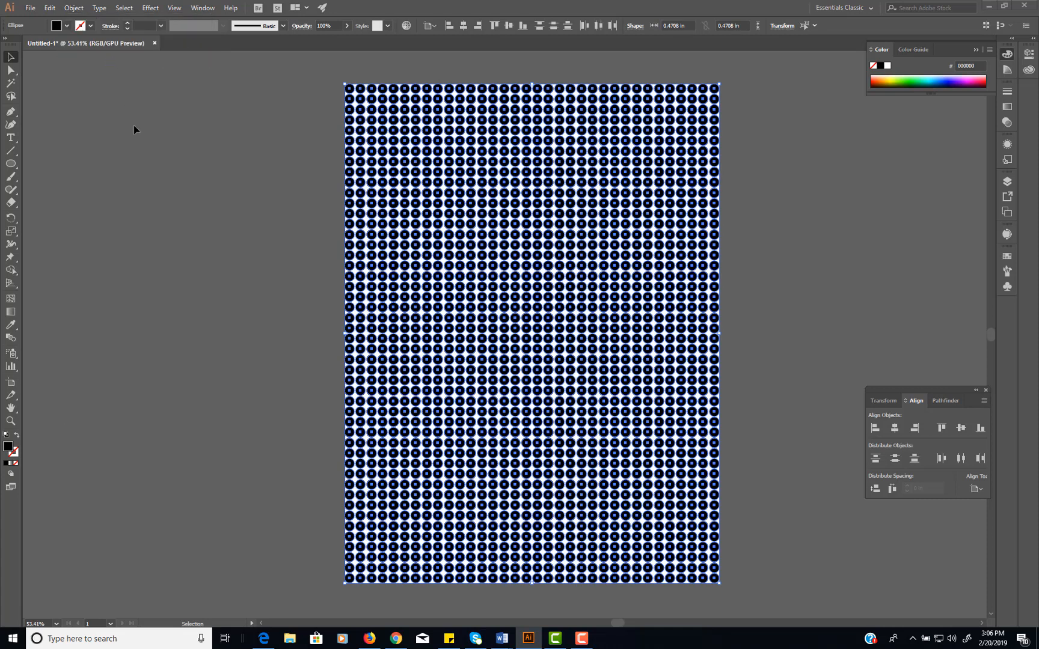
pyautogui.click(226, 265)
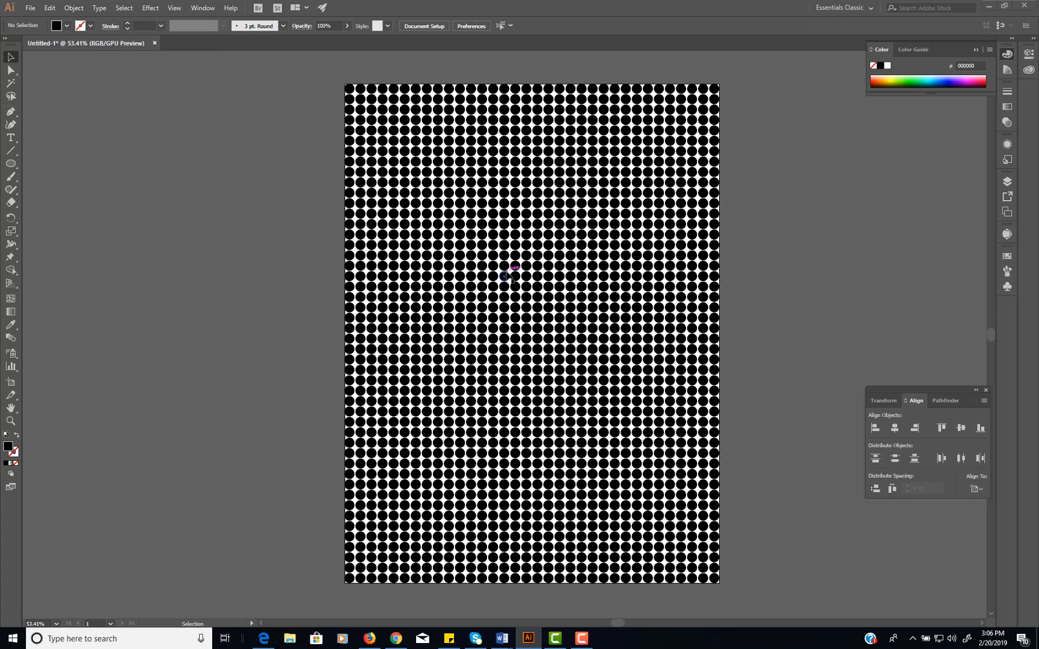
pyautogui.click(504, 265)
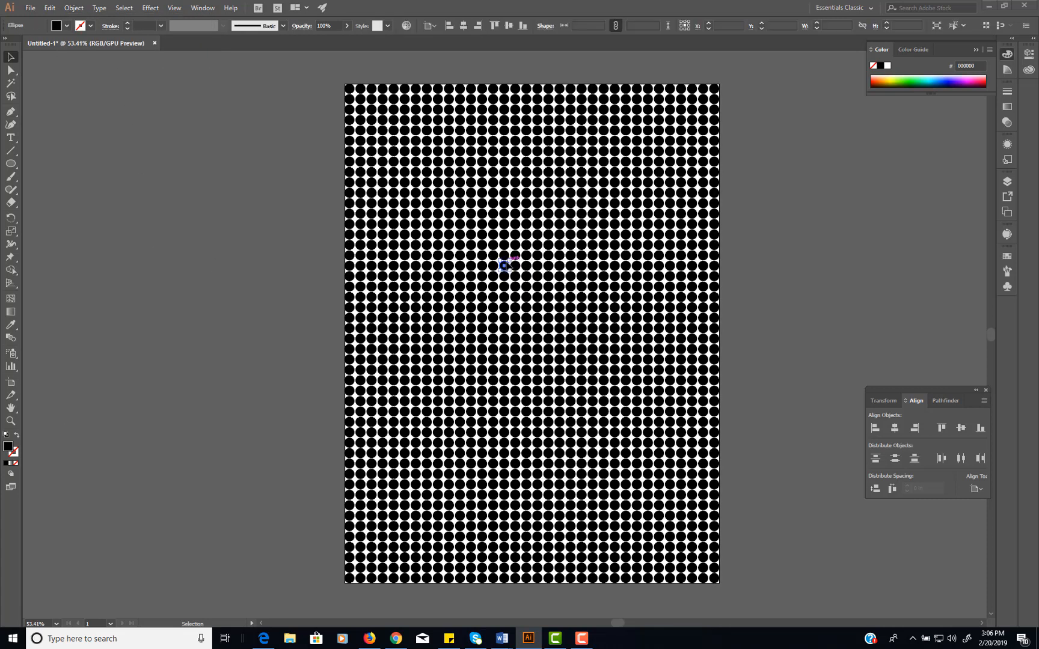
pyautogui.click(493, 193)
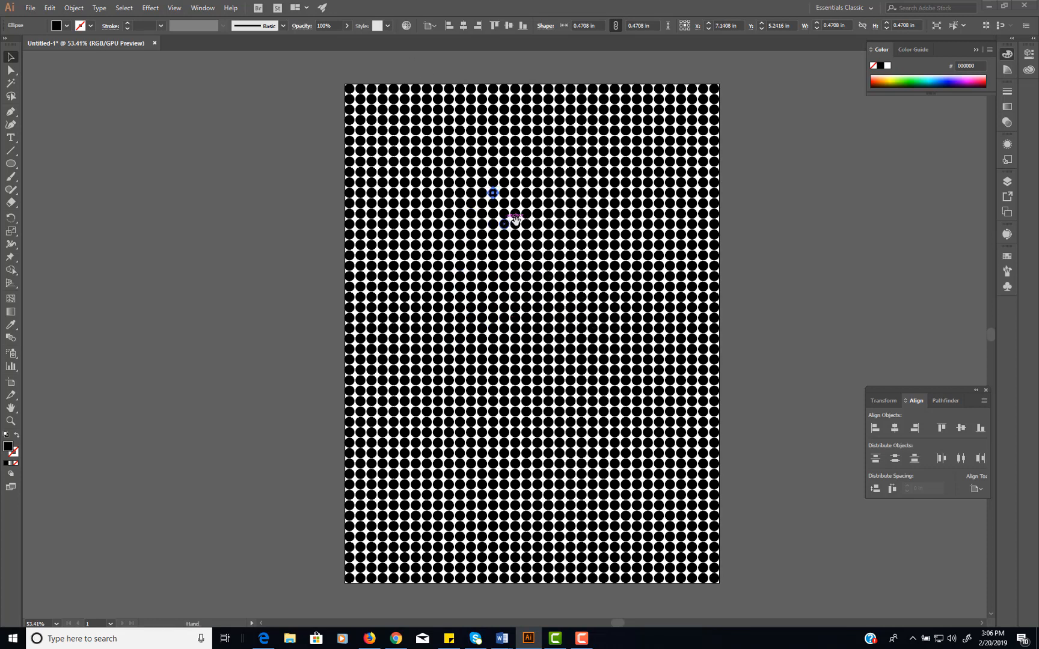
# Delete the circle at X 8.7344 in, Y 5.2416 in together with the three circles centred beneath it in the next row down
pyautogui.moveTo(511, 218); pyautogui.dragTo(453, 253)
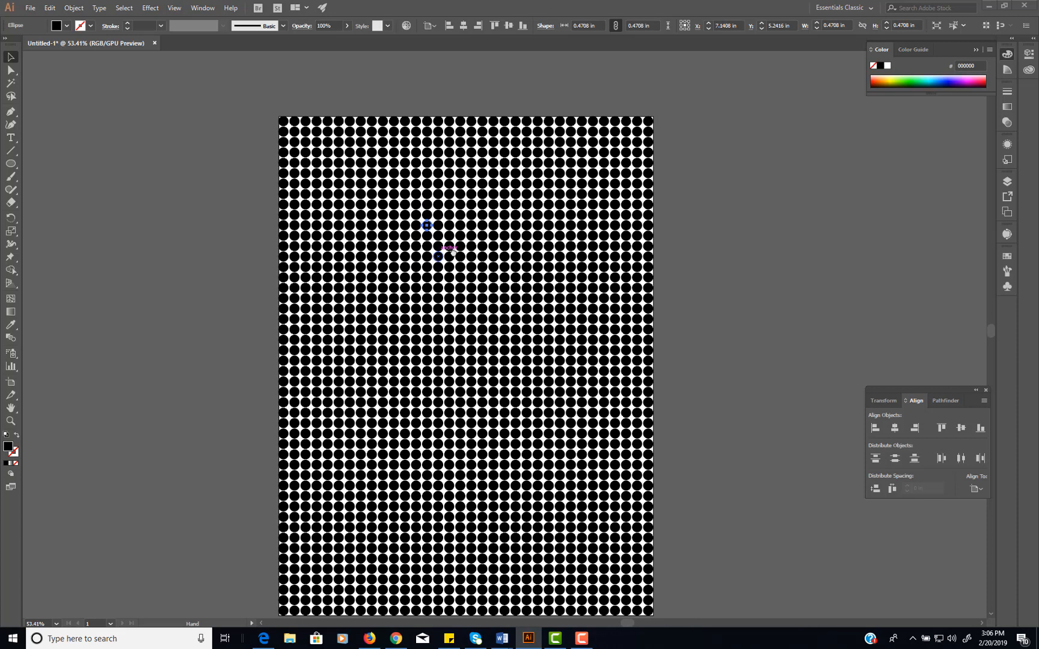
pyautogui.press('a')
pyautogui.moveTo(419, 243); pyautogui.dragTo(647, 256)
pyautogui.moveTo(461, 201); pyautogui.dragTo(426, 246)
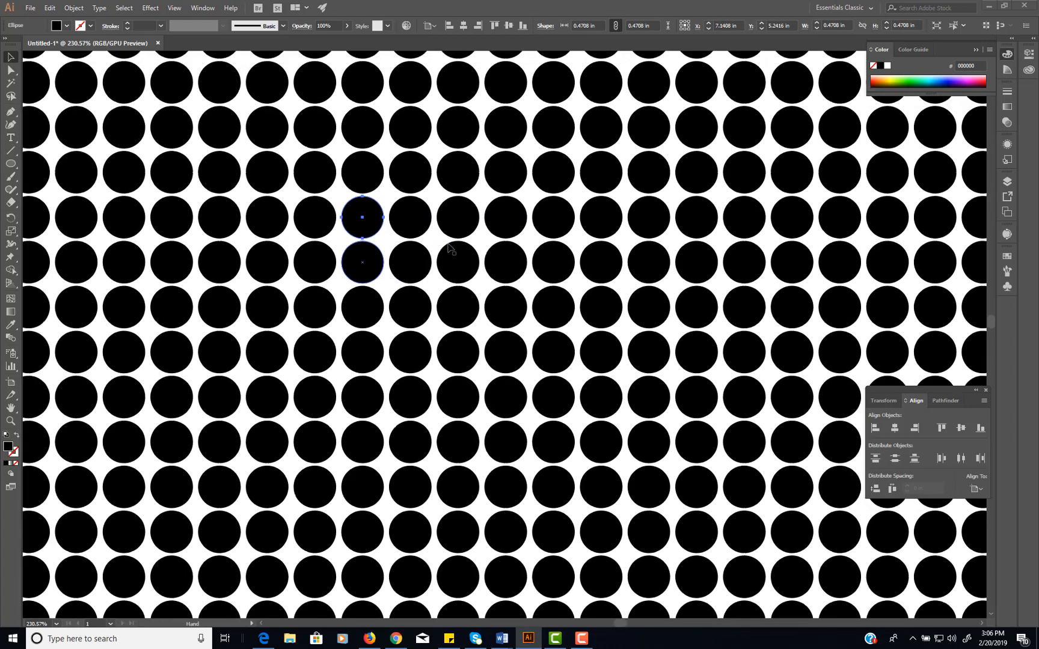
pyautogui.click(507, 220)
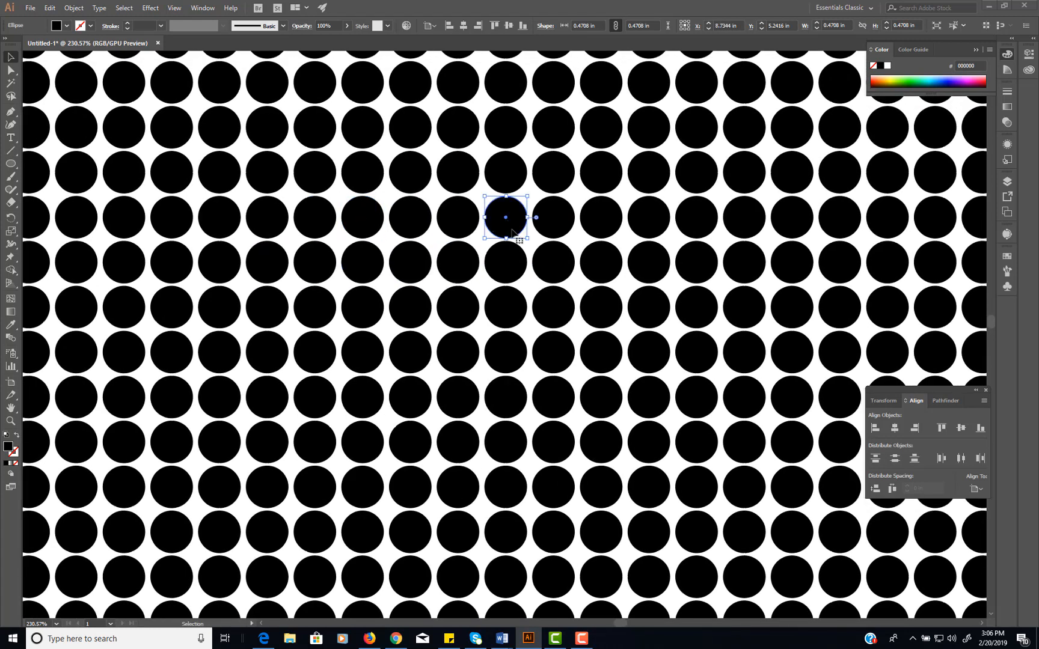
pyautogui.keyDown('shift'); pyautogui.click(509, 272); pyautogui.keyUp('shift')
pyautogui.keyDown('shift'); pyautogui.click(460, 267); pyautogui.keyUp('shift')
pyautogui.keyDown('shift'); pyautogui.click(543, 270); pyautogui.keyUp('shift')
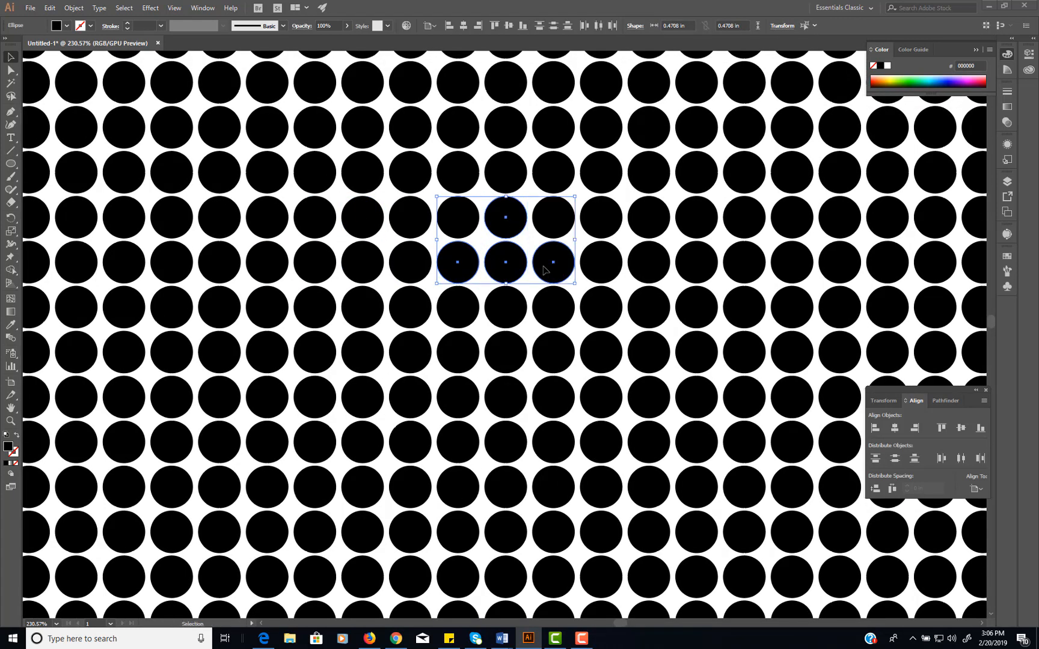
pyautogui.press('Delete')
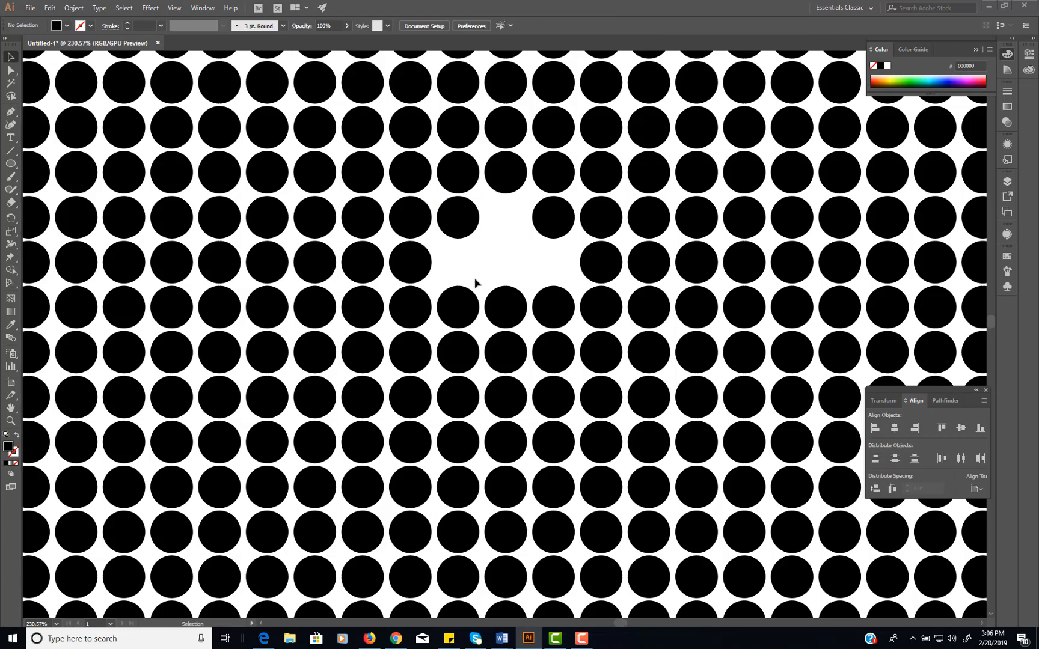
# Delete the three-by-three block of circles directly below the gap, plus the three circles flanking that block on each side
pyautogui.moveTo(457, 277); pyautogui.dragTo(573, 417)
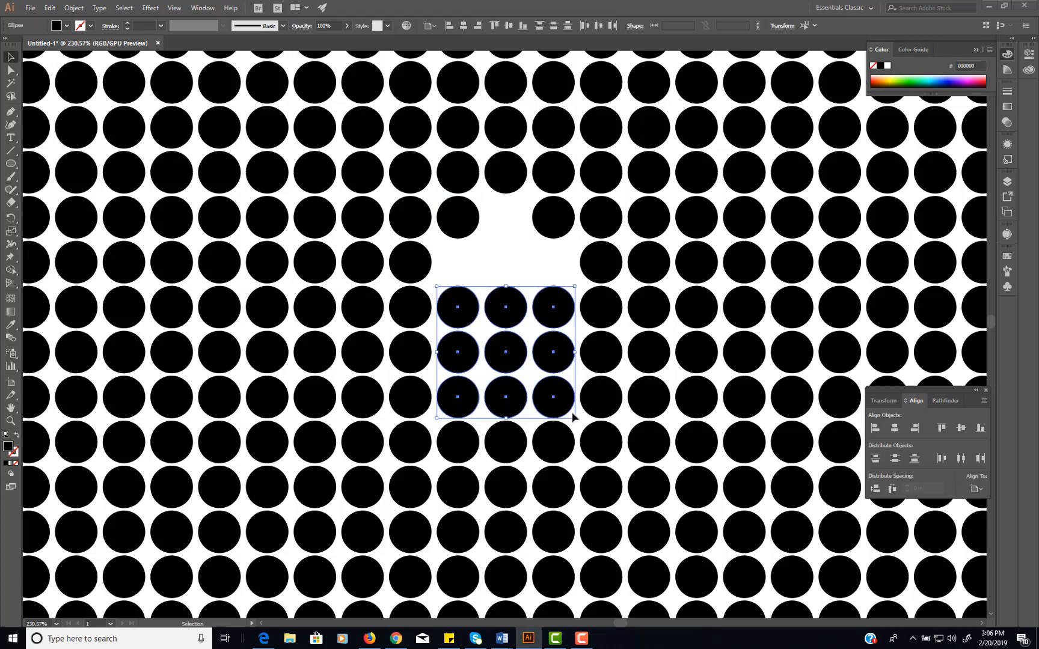
pyautogui.press('Delete')
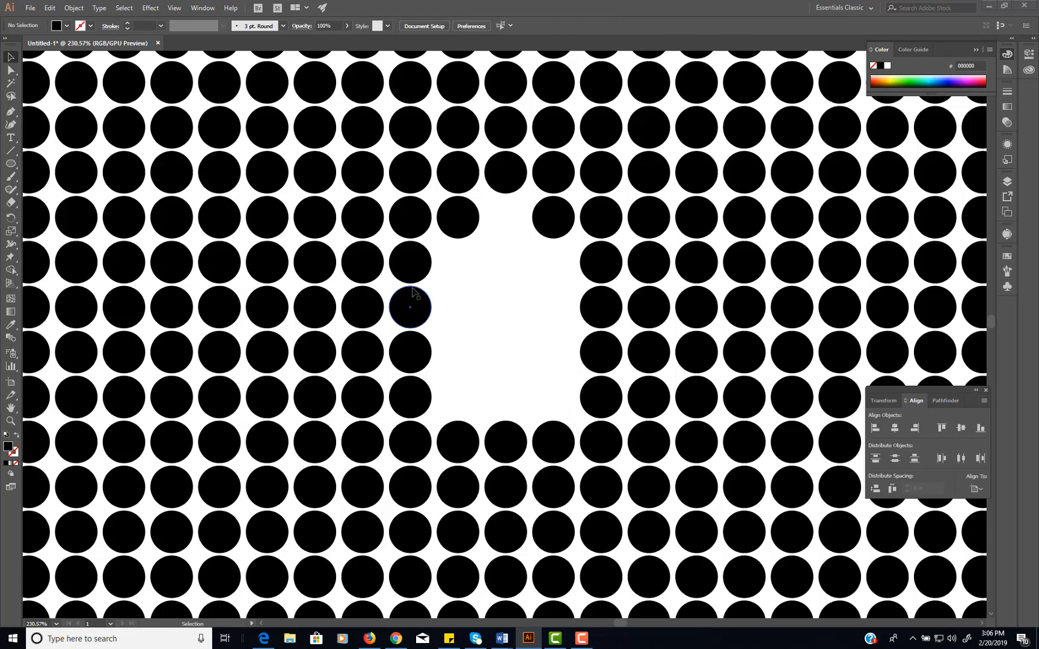
pyautogui.moveTo(388, 292); pyautogui.dragTo(625, 414)
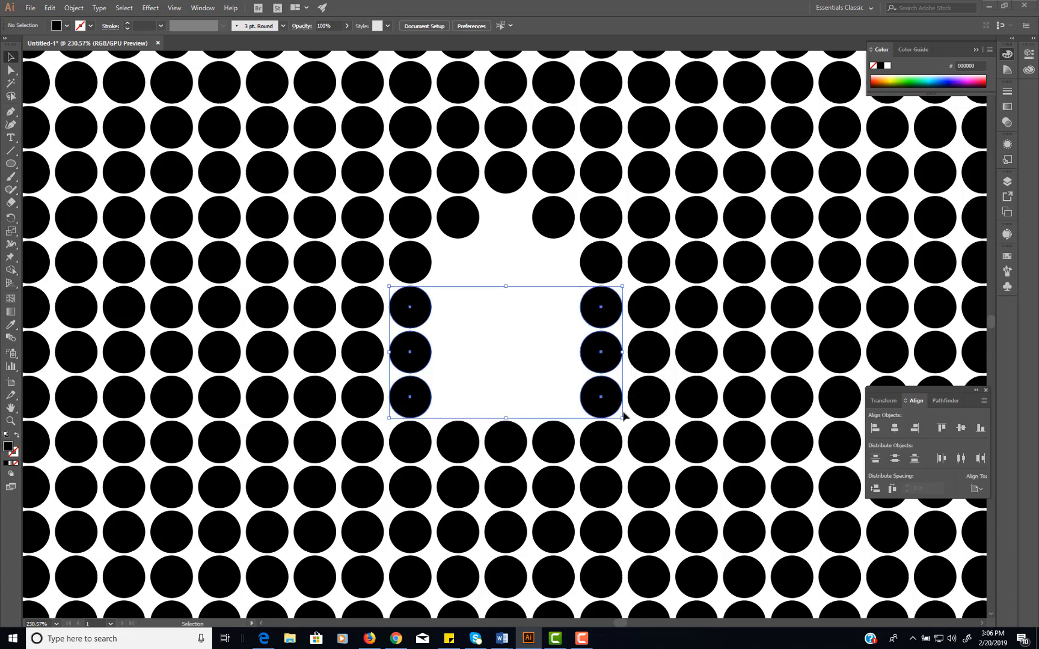
pyautogui.press('Delete')
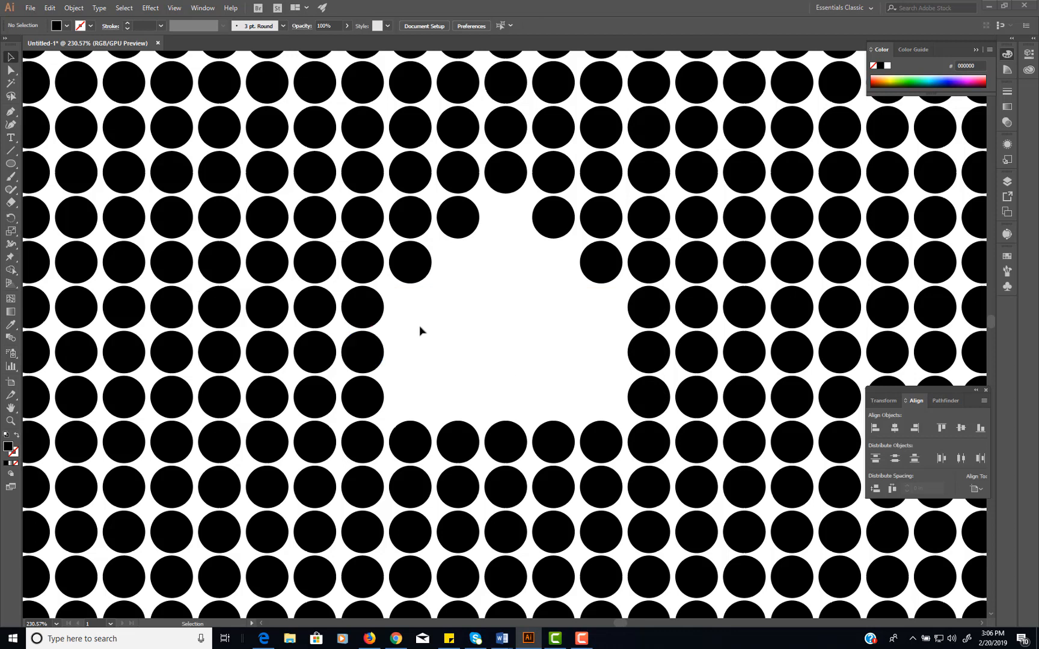
# Widen the gap by deleting the one circle flanking it on each side in both of its two lowest rows
pyautogui.moveTo(421, 327); pyautogui.dragTo(293, 419)
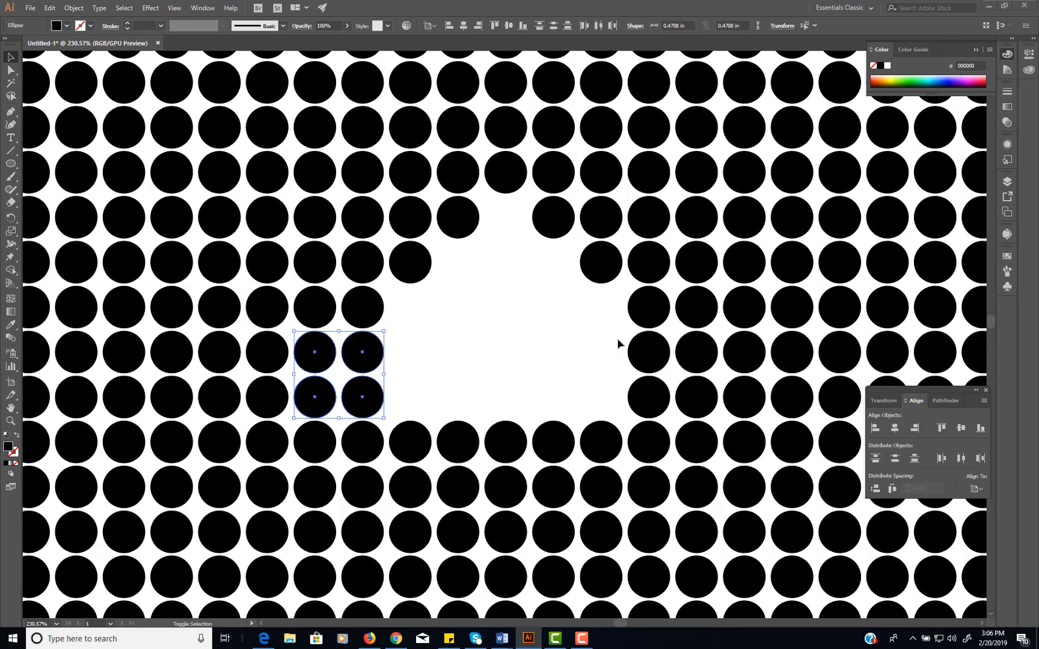
pyautogui.moveTo(618, 340); pyautogui.dragTo(672, 401)
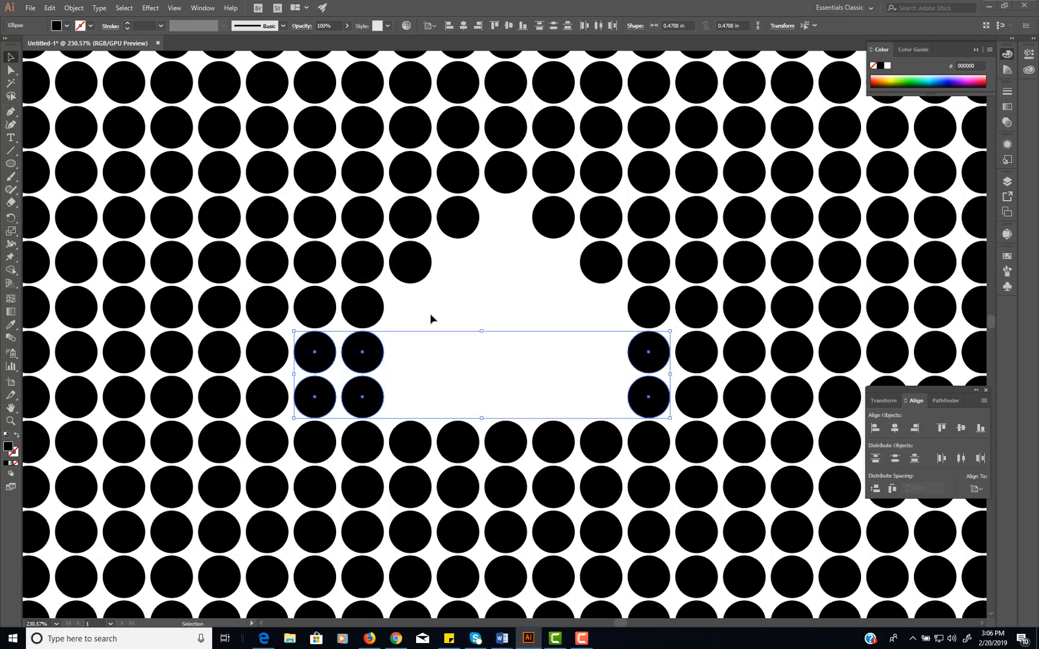
pyautogui.moveTo(425, 343); pyautogui.dragTo(376, 392)
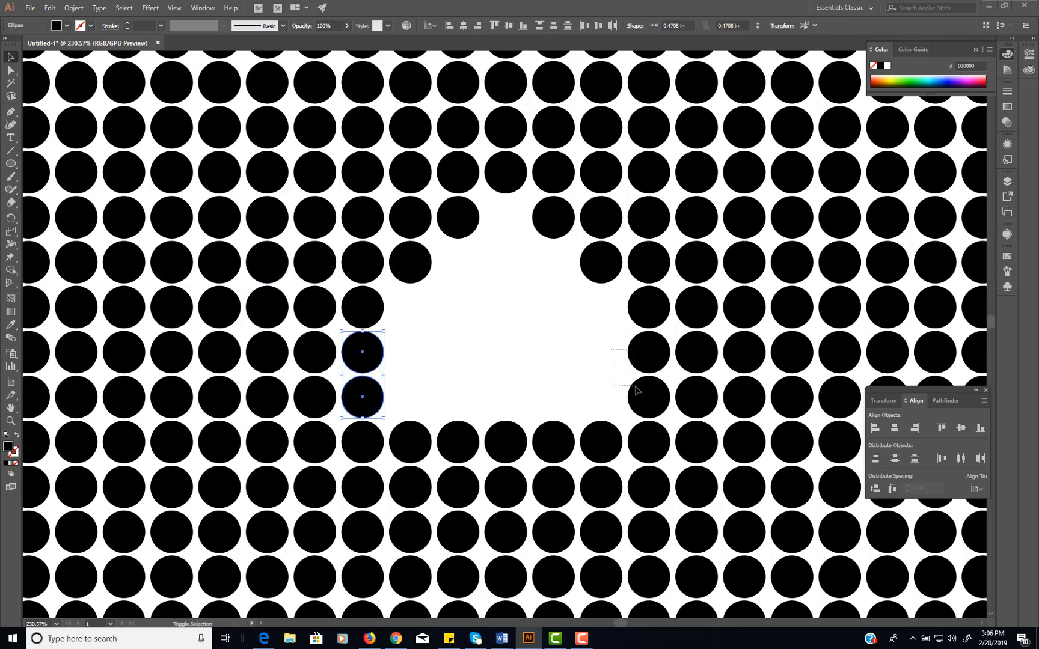
pyautogui.moveTo(611, 350); pyautogui.dragTo(650, 402)
pyautogui.press('Delete')
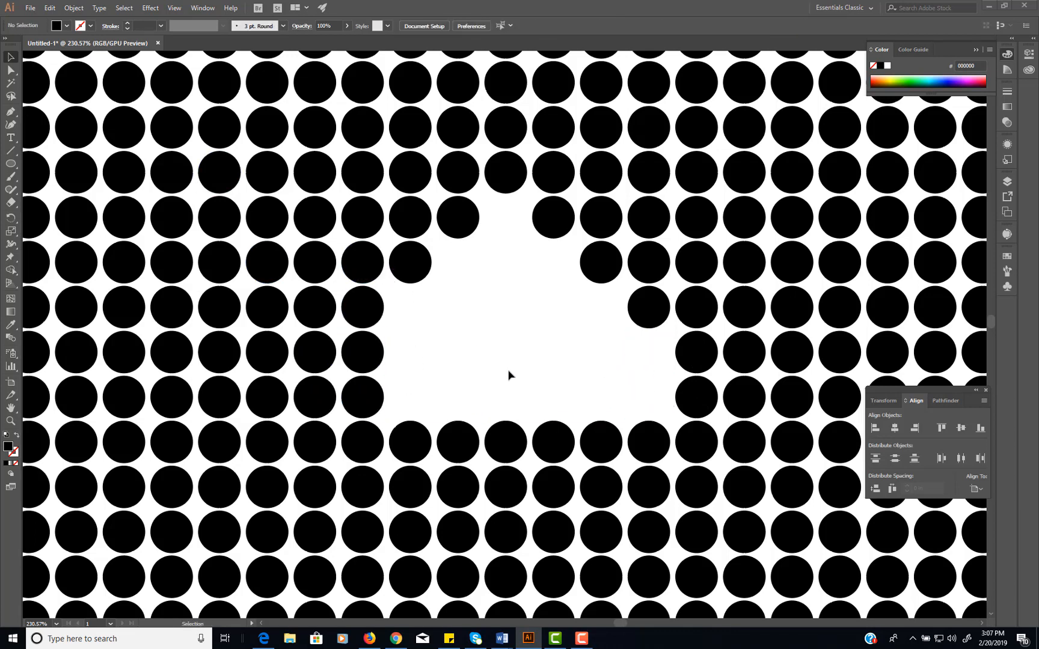
pyautogui.moveTo(392, 340); pyautogui.dragTo(373, 407)
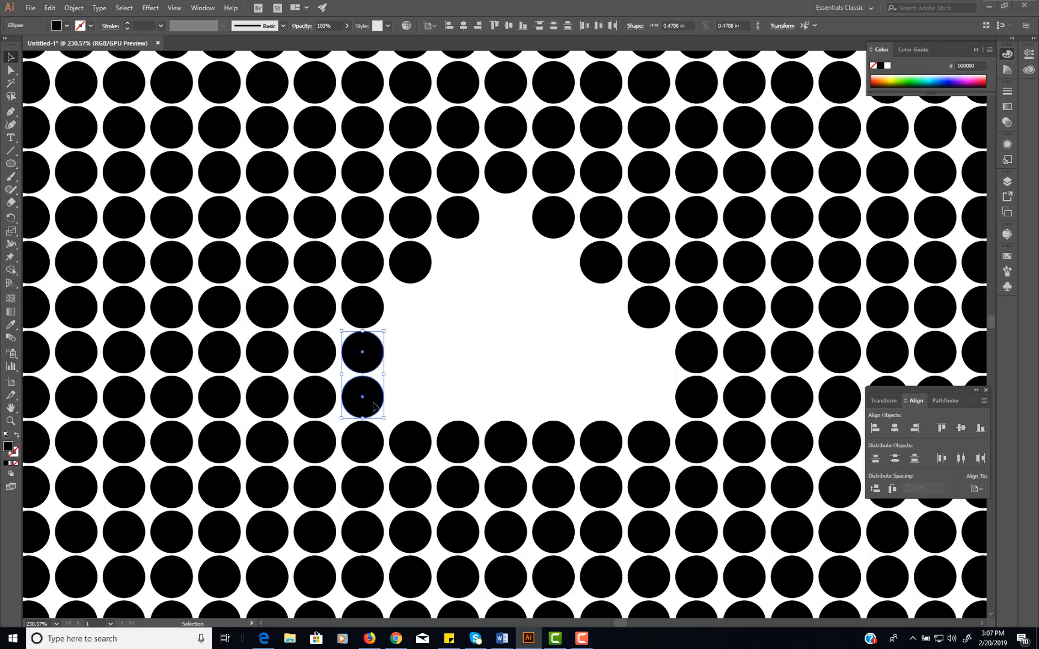
pyautogui.press('Delete')
# Delete one more circle at each end of the gap's lowest row, plus a centred shaft three circles wide and eight rows tall beneath it
pyautogui.click(324, 398)
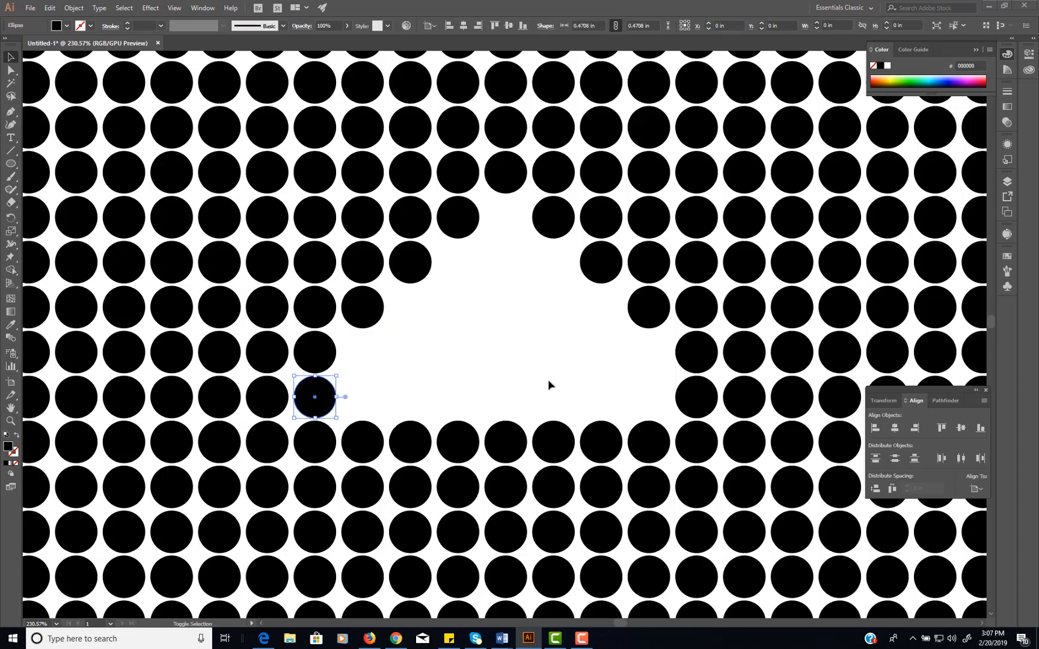
pyautogui.keyDown('shift'); pyautogui.click(696, 412); pyautogui.keyUp('shift')
pyautogui.press('Delete')
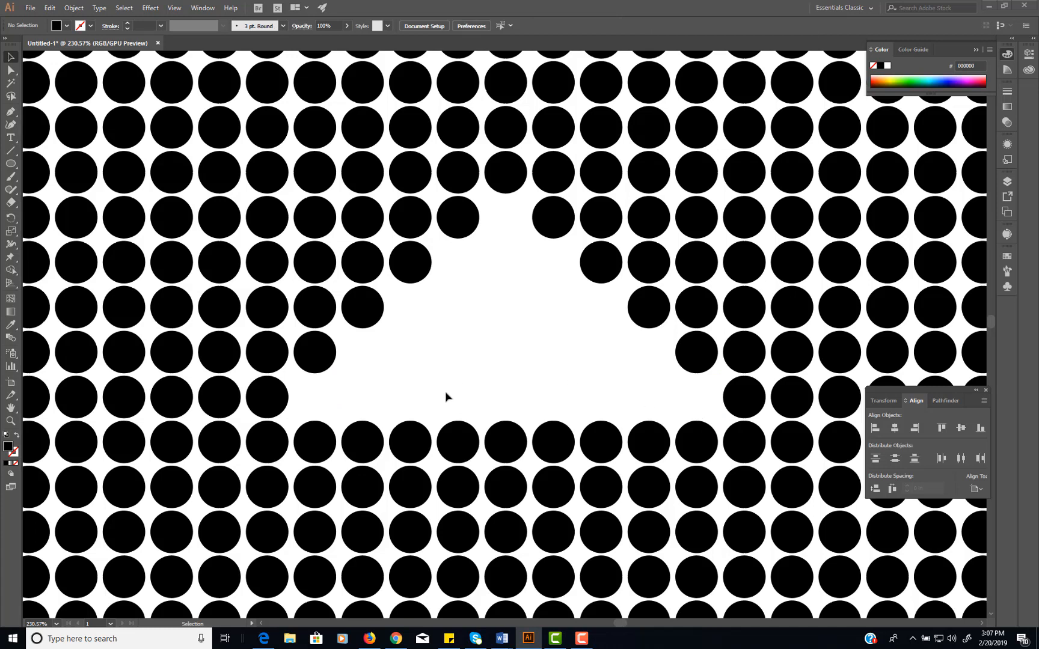
pyautogui.moveTo(445, 396); pyautogui.dragTo(566, 570)
pyautogui.press('Delete')
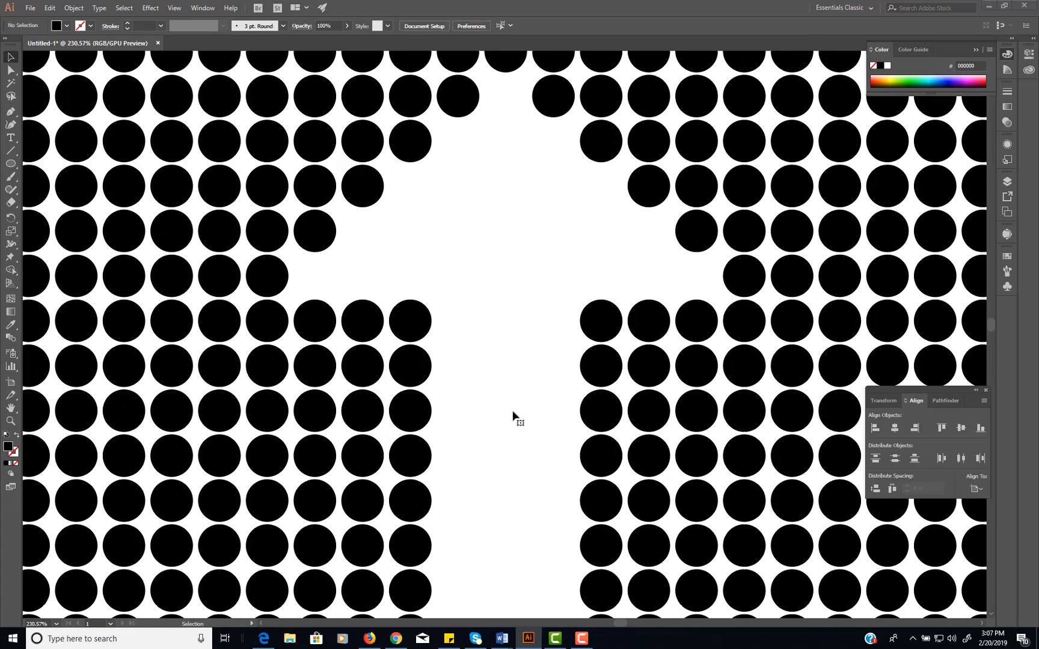
# Delete three adjacent circles level with the shaft's third row, leaving two circles between them and the arrow shaft's right side
pyautogui.moveTo(724, 369); pyautogui.dragTo(343, 350)
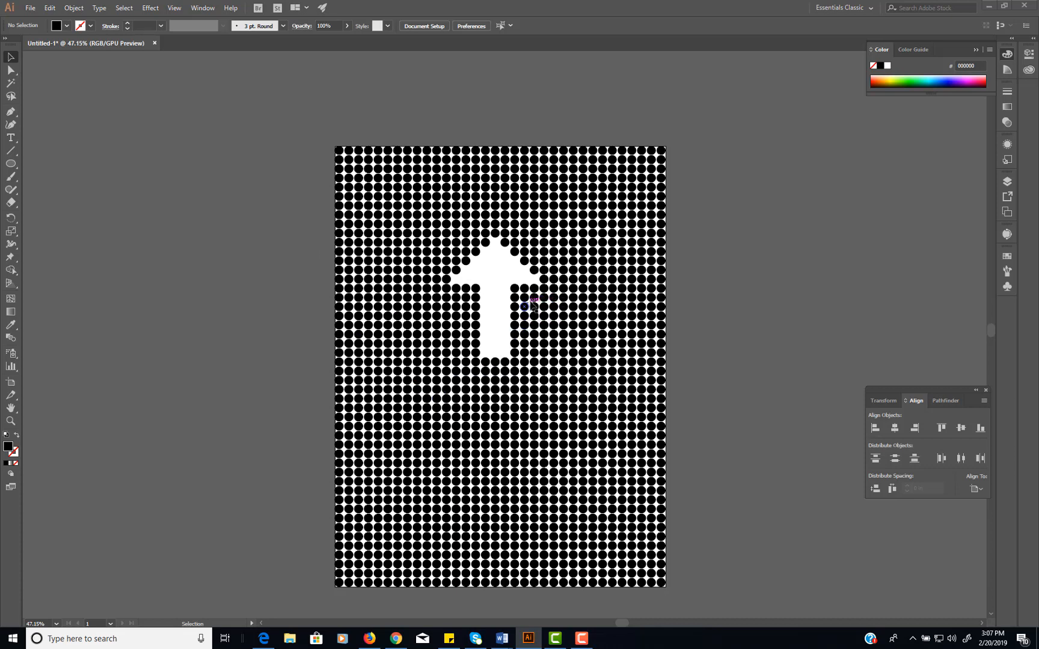
pyautogui.click(534, 307)
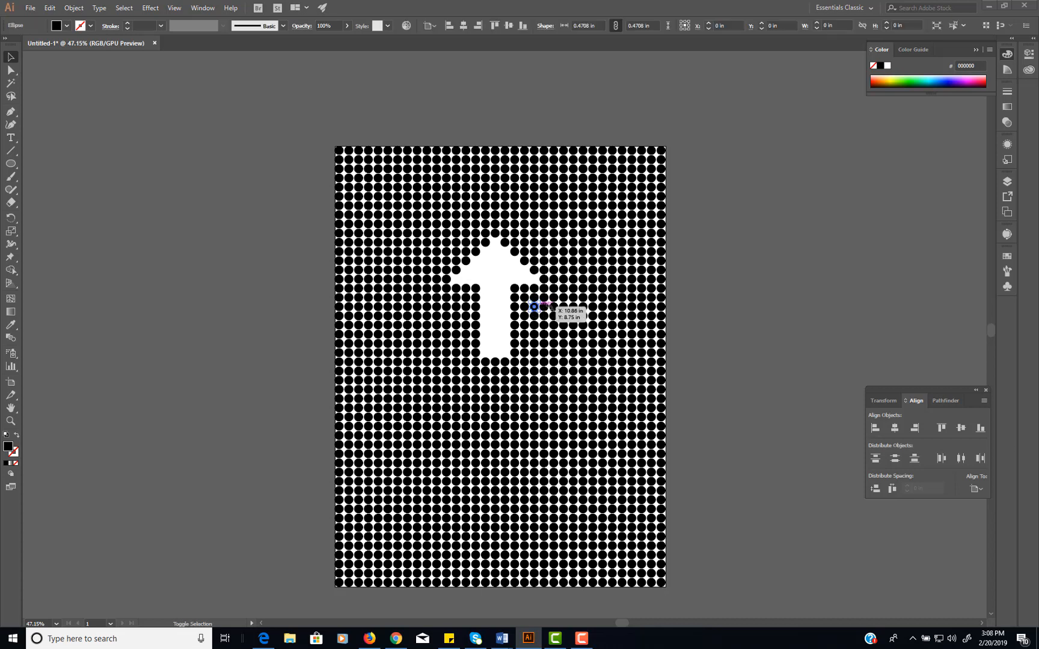
pyautogui.keyDown('shift'); pyautogui.click(553, 307); pyautogui.keyUp('shift')
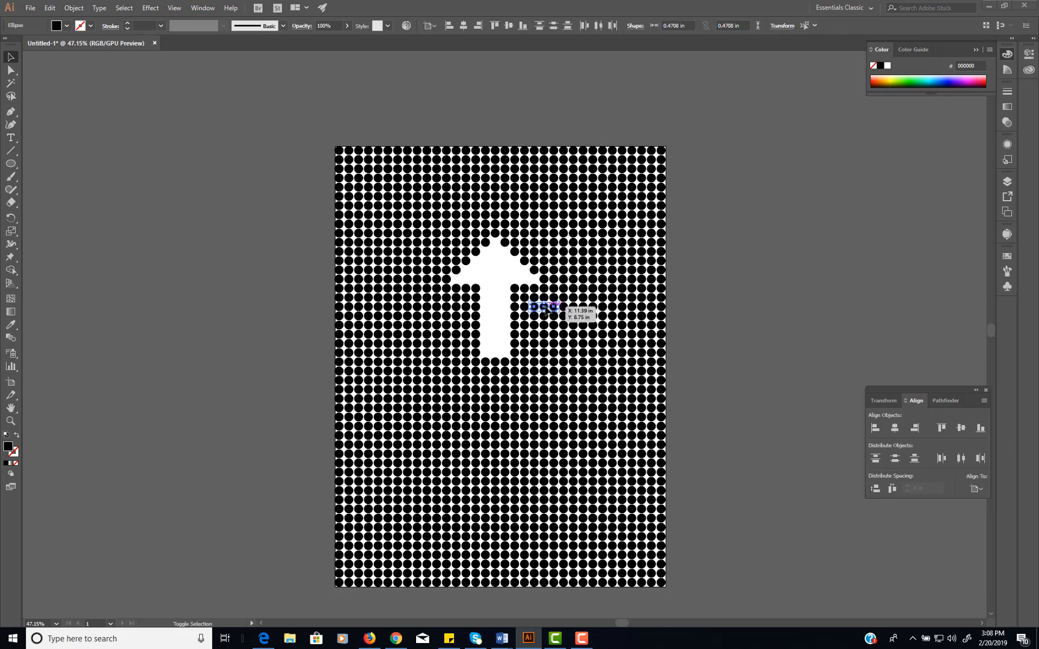
pyautogui.press('Delete')
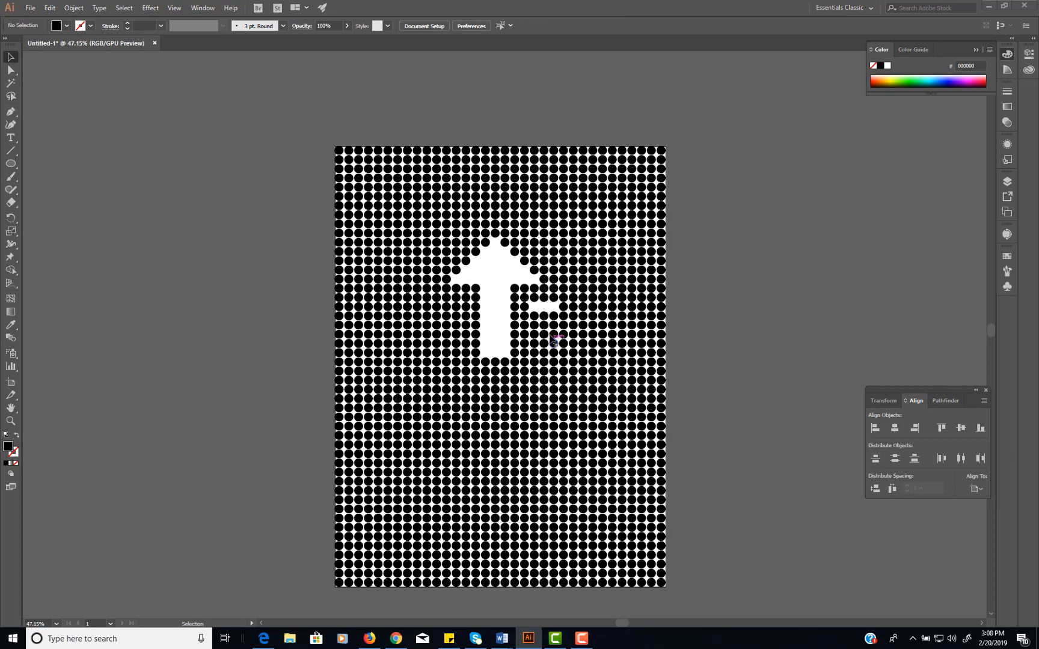
pyautogui.moveTo(543, 296)
pyautogui.mouseDown()
pyautogui.moveTo(549, 361)
pyautogui.moveTo(539, 317)
pyautogui.mouseUp()
pyautogui.hotkey('ctrl', 'z')
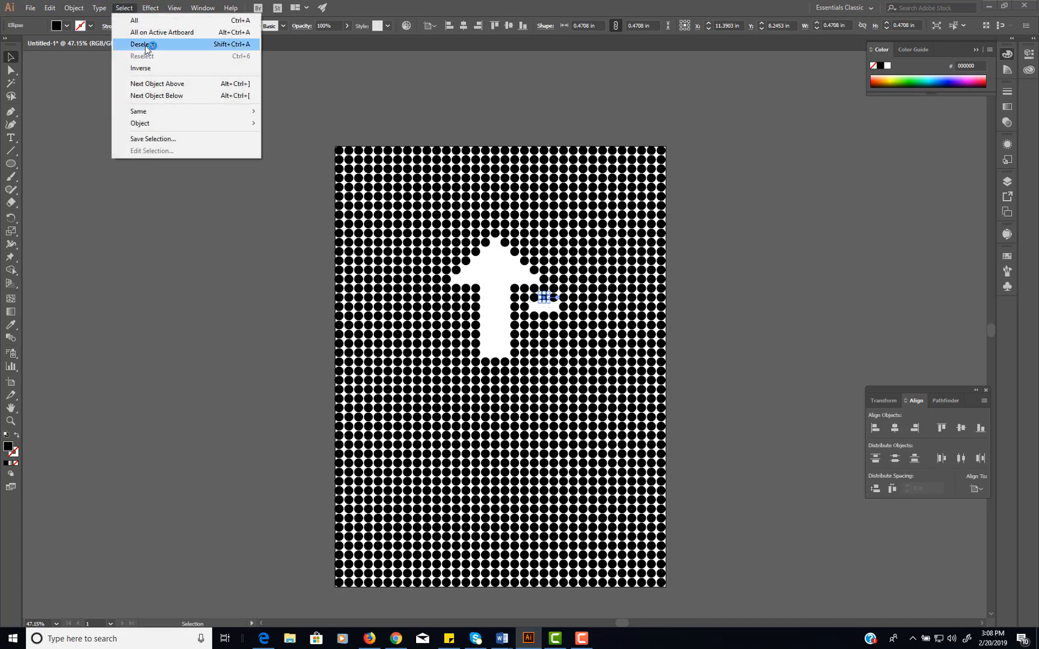
pyautogui.click(143, 44)
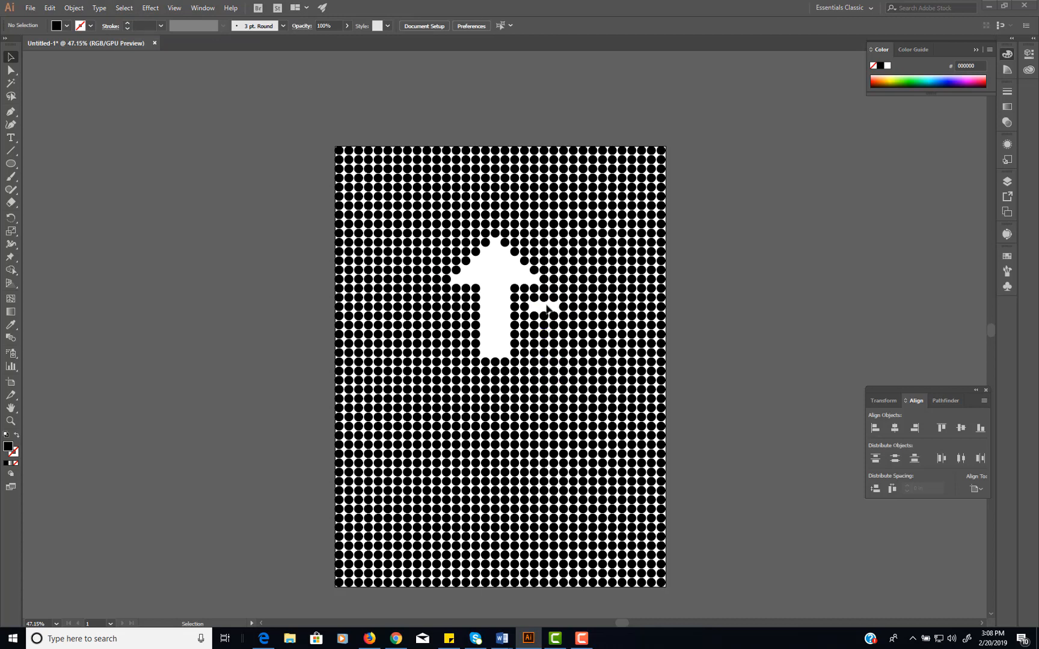
# Delete the column of ten circles directly below the middle of the three-circle gap to form a T-shaped stem
pyautogui.moveTo(547, 307); pyautogui.dragTo(542, 354)
pyautogui.moveTo(544, 399); pyautogui.dragTo(544, 401)
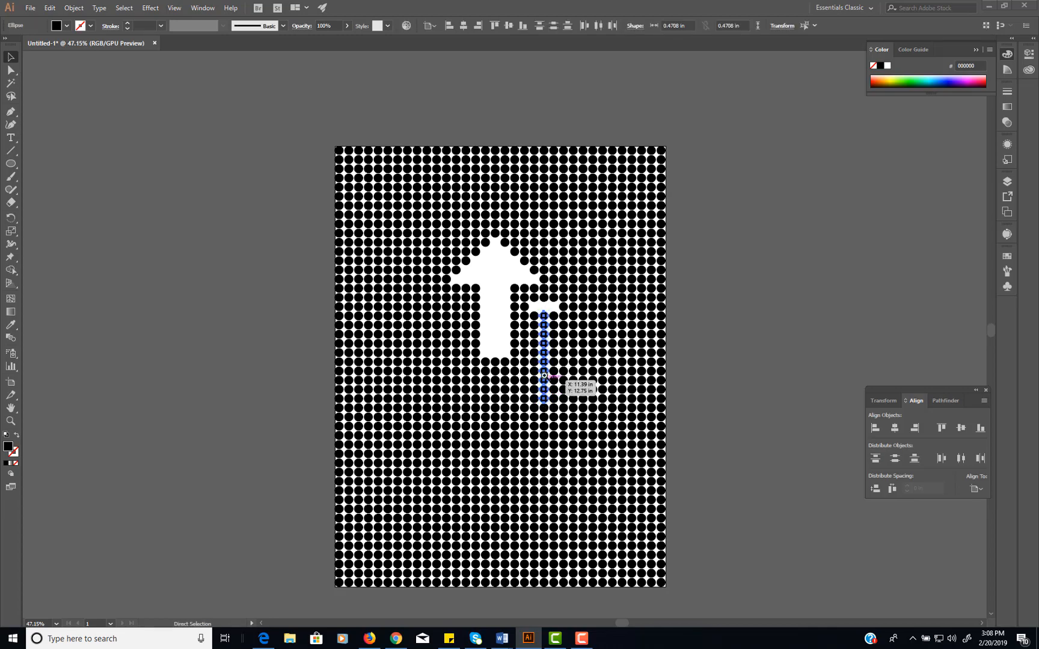
pyautogui.press('z')
pyautogui.moveTo(490, 359); pyautogui.dragTo(615, 360)
pyautogui.press('v')
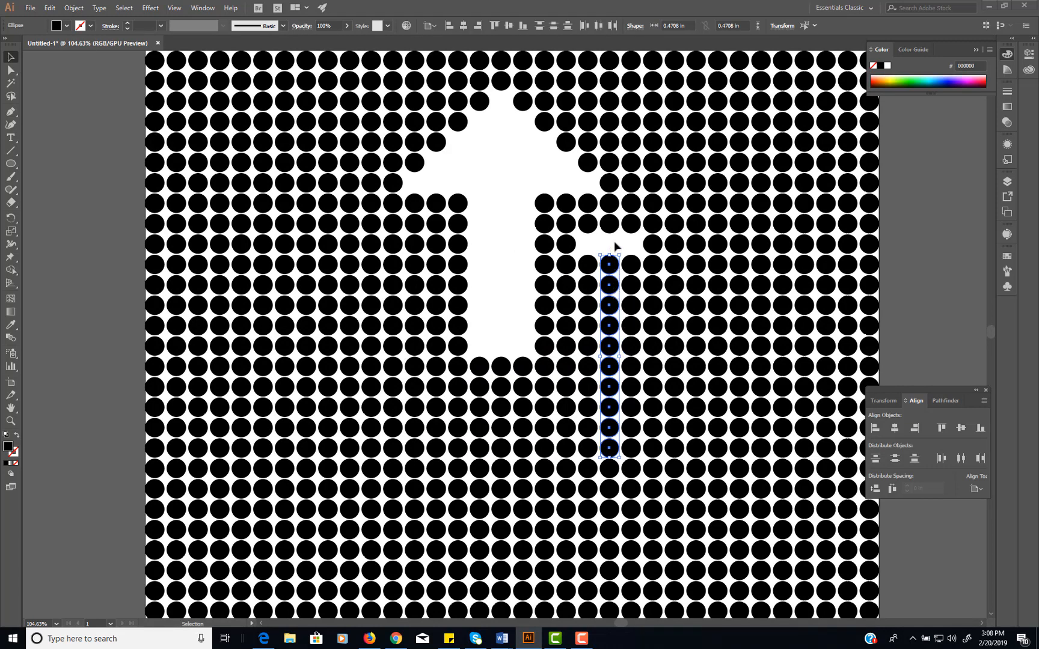
pyautogui.press('Delete')
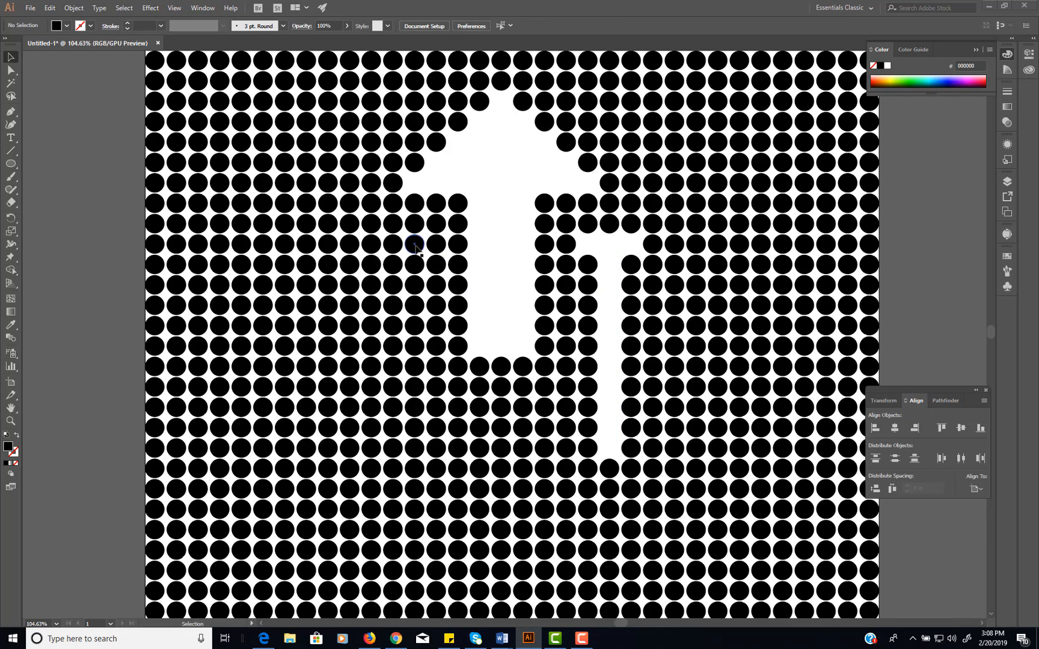
# Carve a matching T left of the arrow by deleting three circles and the eleven below the middle one, and lengthen the other stem by one circle
pyautogui.click(413, 244)
pyautogui.keyDown('shift'); pyautogui.click(393, 244); pyautogui.keyUp('shift')
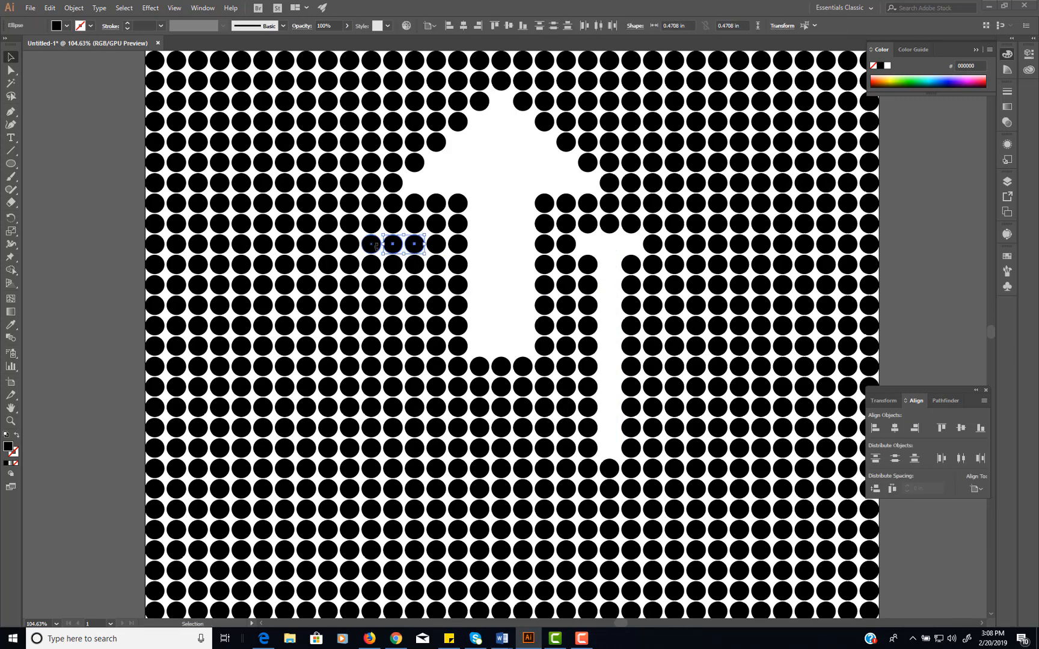
pyautogui.press('Delete')
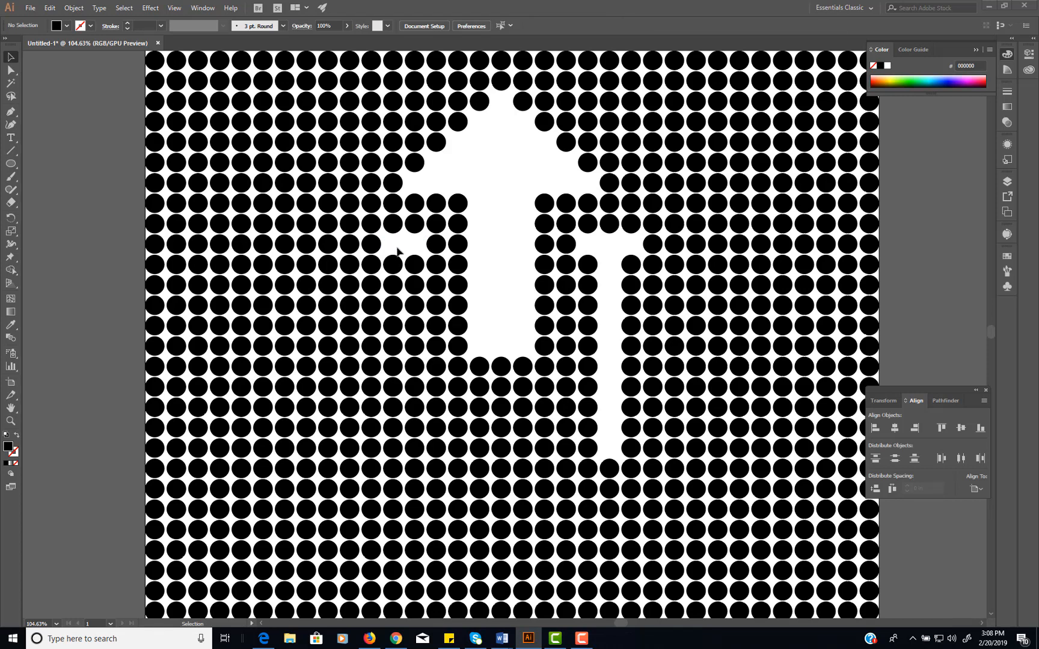
pyautogui.click(370, 245)
pyautogui.press('Delete')
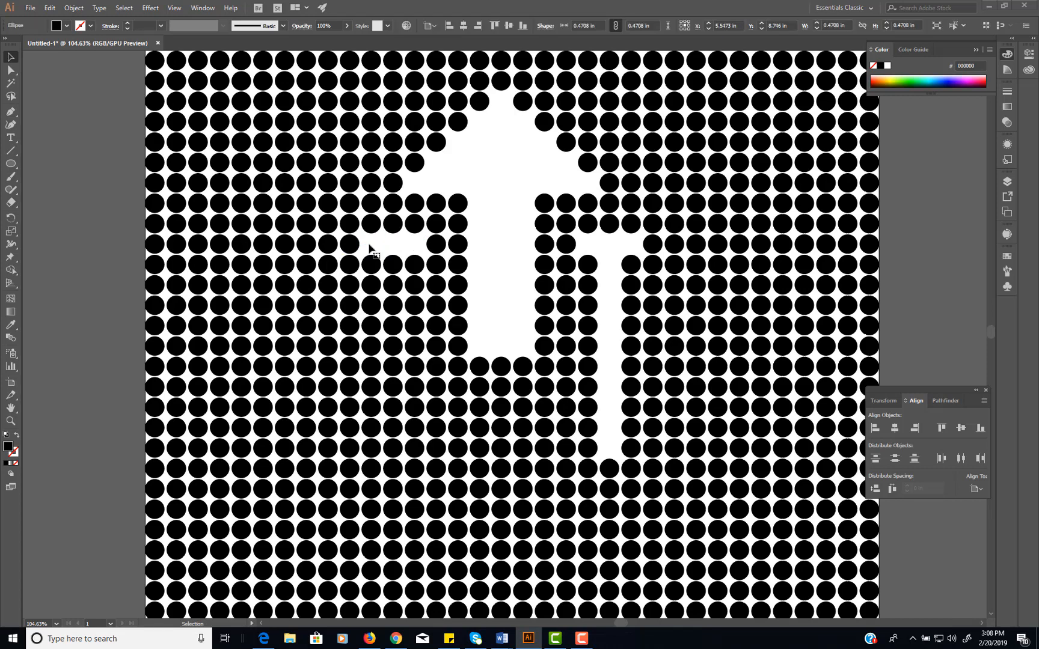
pyautogui.moveTo(394, 245); pyautogui.dragTo(393, 476)
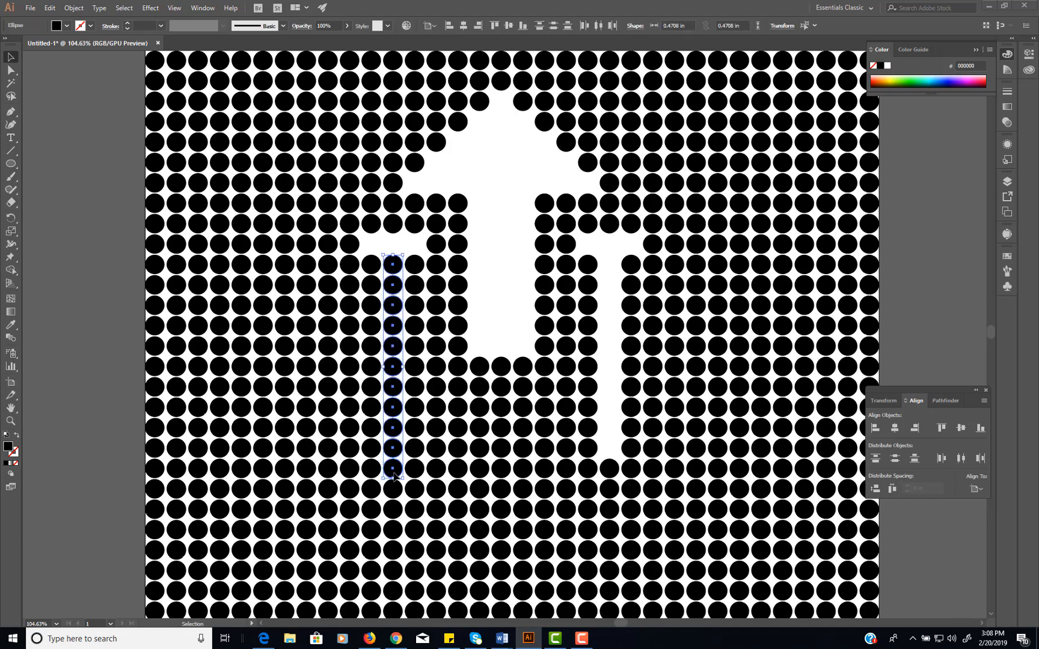
pyautogui.press('Delete')
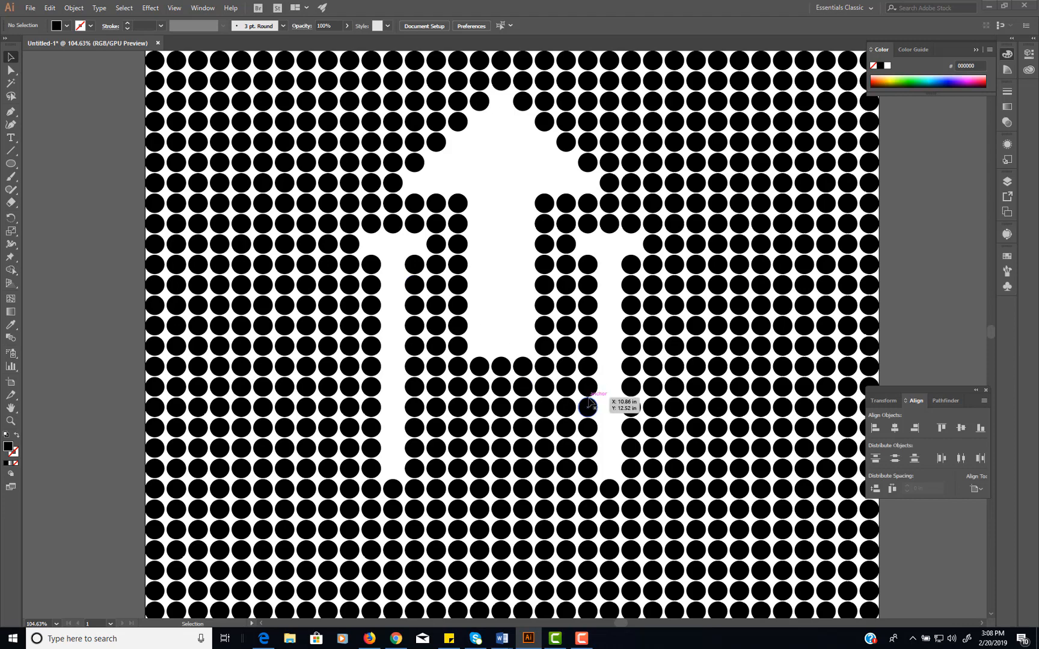
# Examine the carved arrow and the two T shapes flanking it, first within the whole artboard and then closer up
pyautogui.scroll(-5, 613, 404)
pyautogui.moveTo(409, 425); pyautogui.dragTo(329, 376)
pyautogui.moveTo(376, 404); pyautogui.dragTo(355, 396)
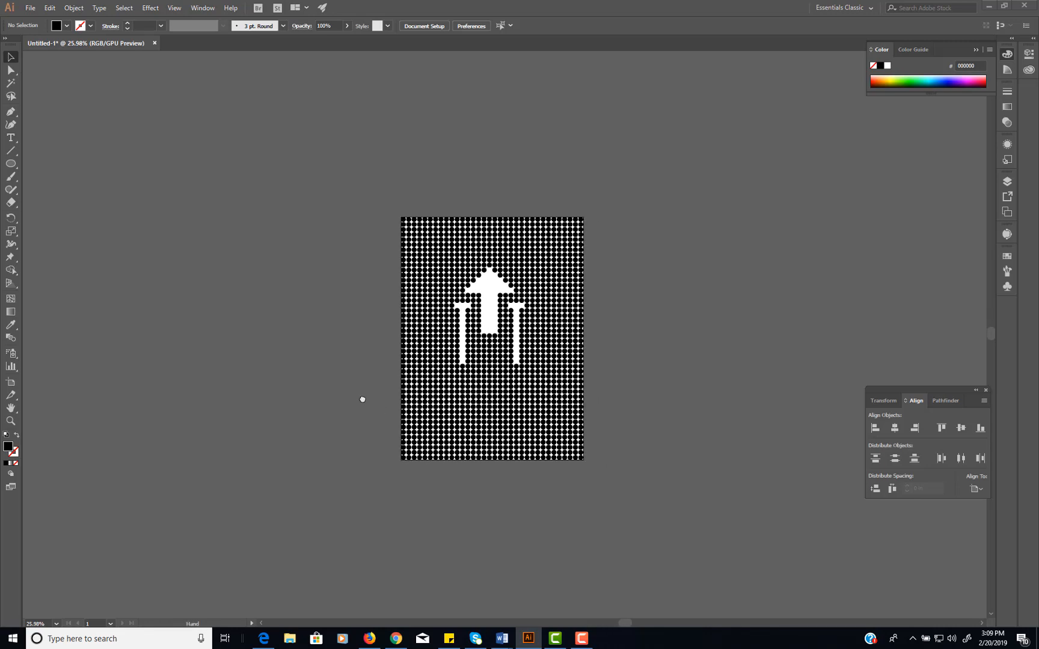
pyautogui.moveTo(462, 382); pyautogui.dragTo(539, 381)
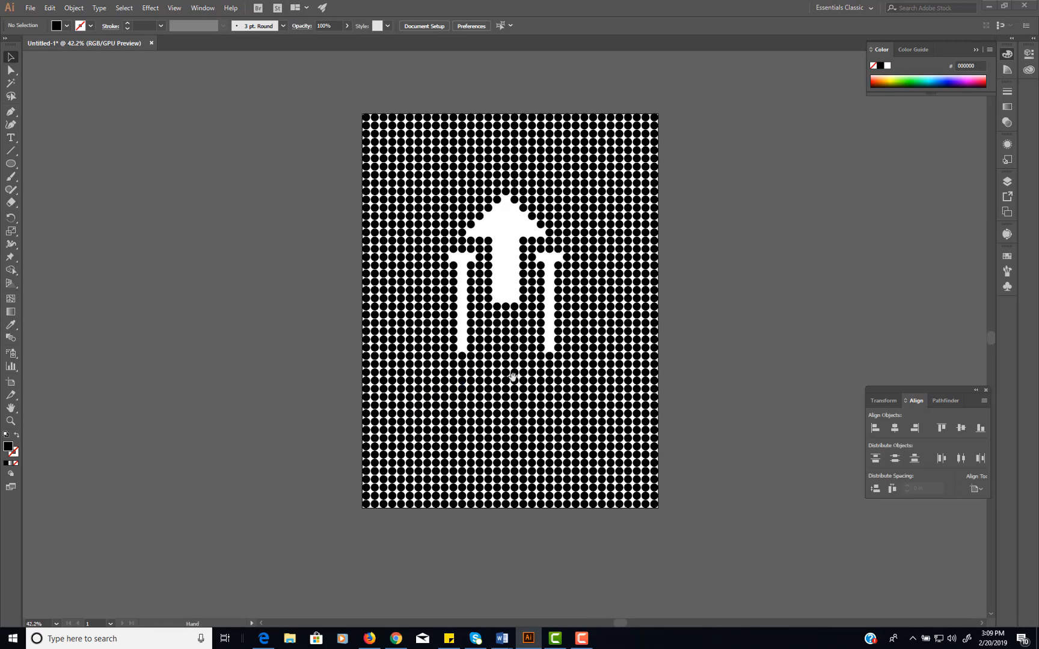
pyautogui.moveTo(417, 344); pyautogui.dragTo(407, 365)
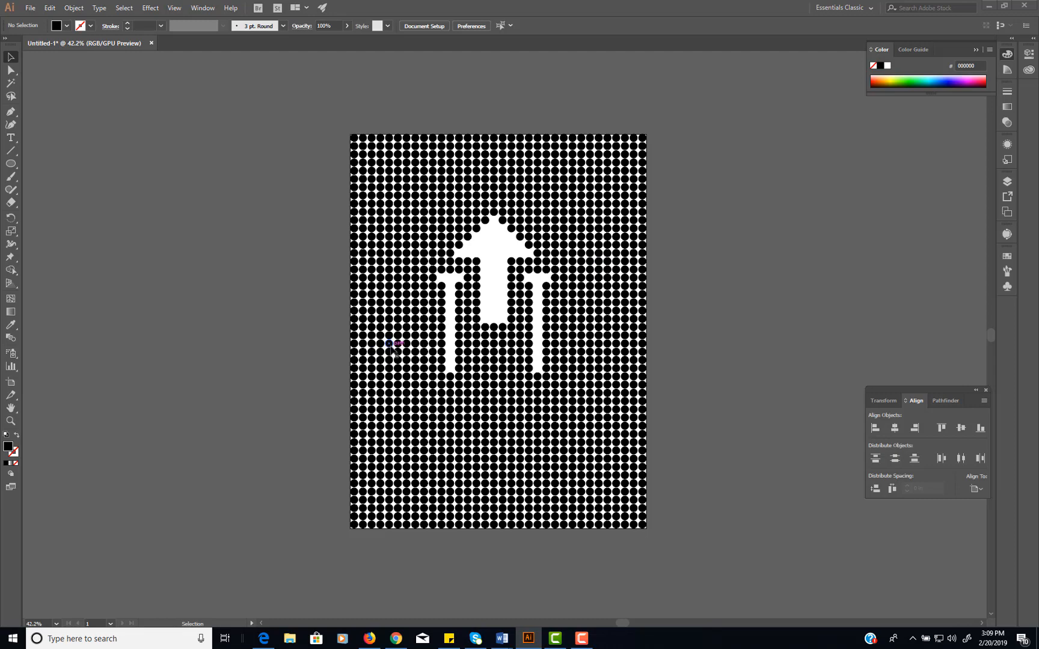
pyautogui.hotkey('ctrl', 'space')
pyautogui.moveTo(424, 373); pyautogui.dragTo(482, 369)
pyautogui.press('space')
pyautogui.moveTo(542, 277); pyautogui.dragTo(499, 326)
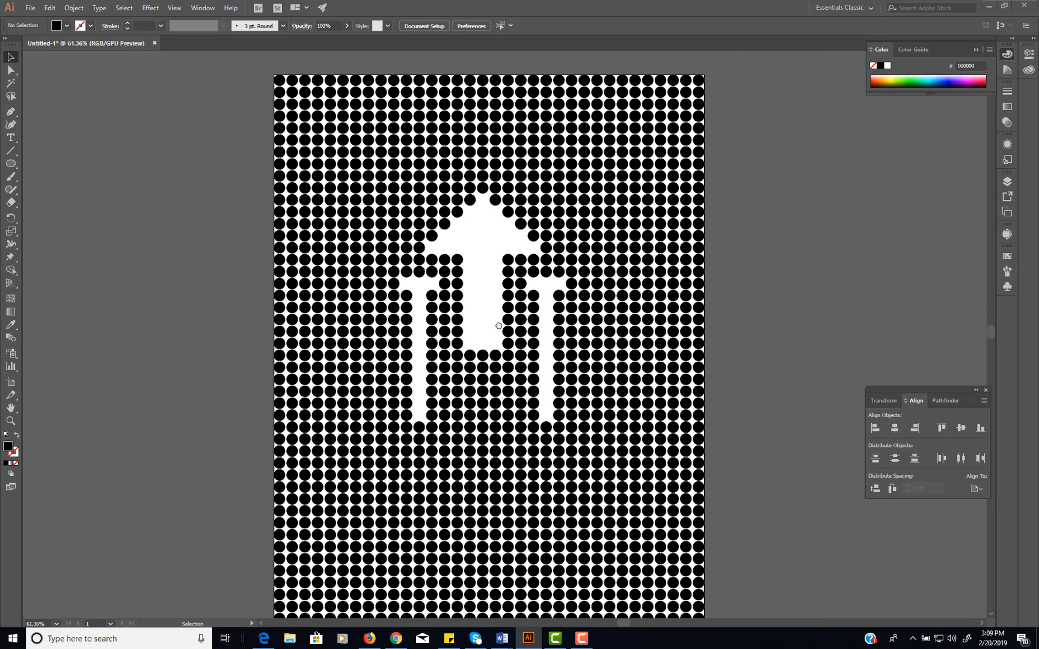